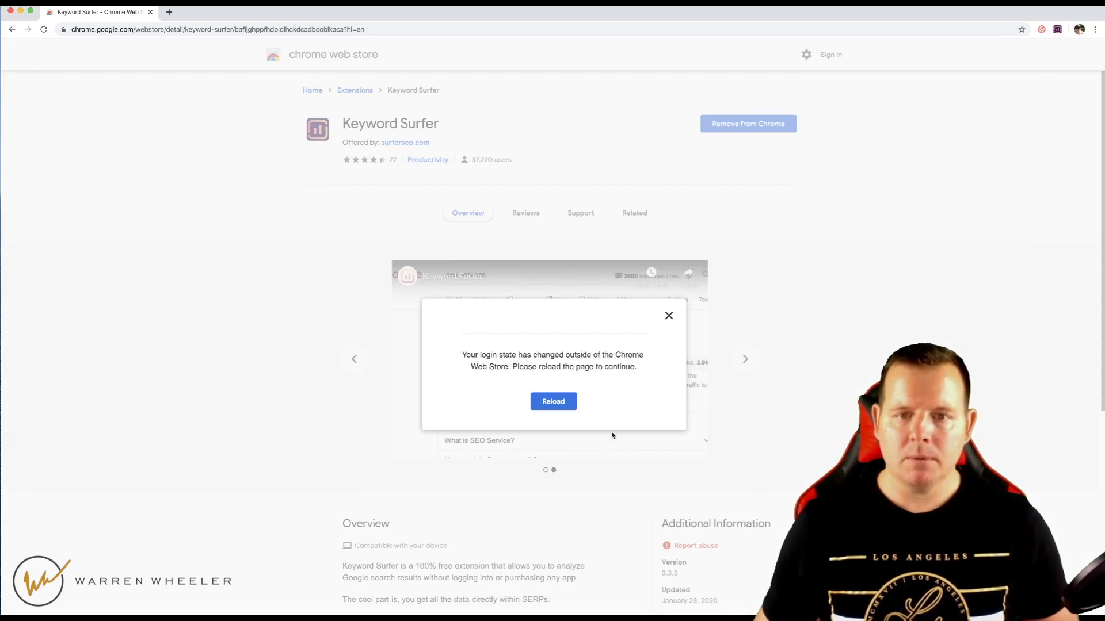
# Step: Dismiss the login-state notice on the Keyword Surfer page and open YouTube in a new tab
pyautogui.click(669, 315)
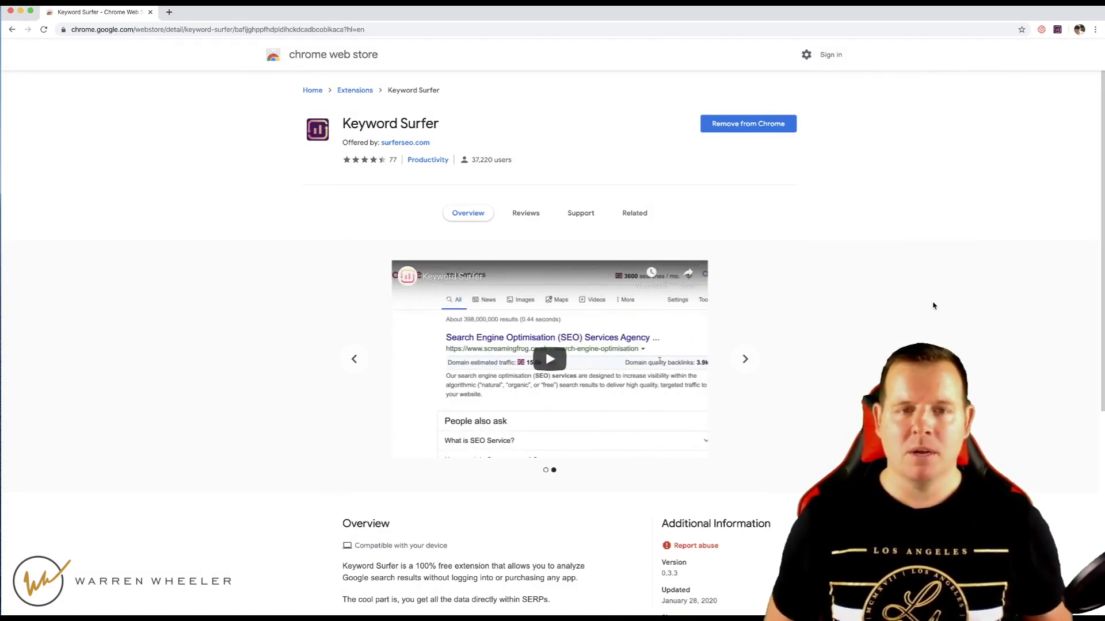
pyautogui.click(169, 11)
pyautogui.write('youtube\\')
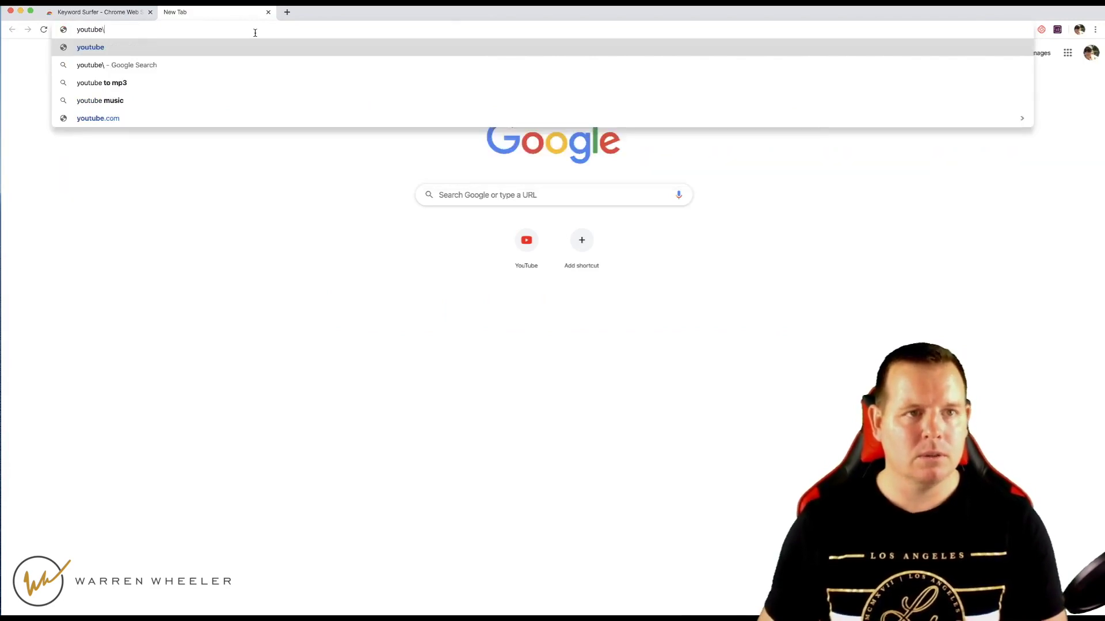
pyautogui.press('Return')
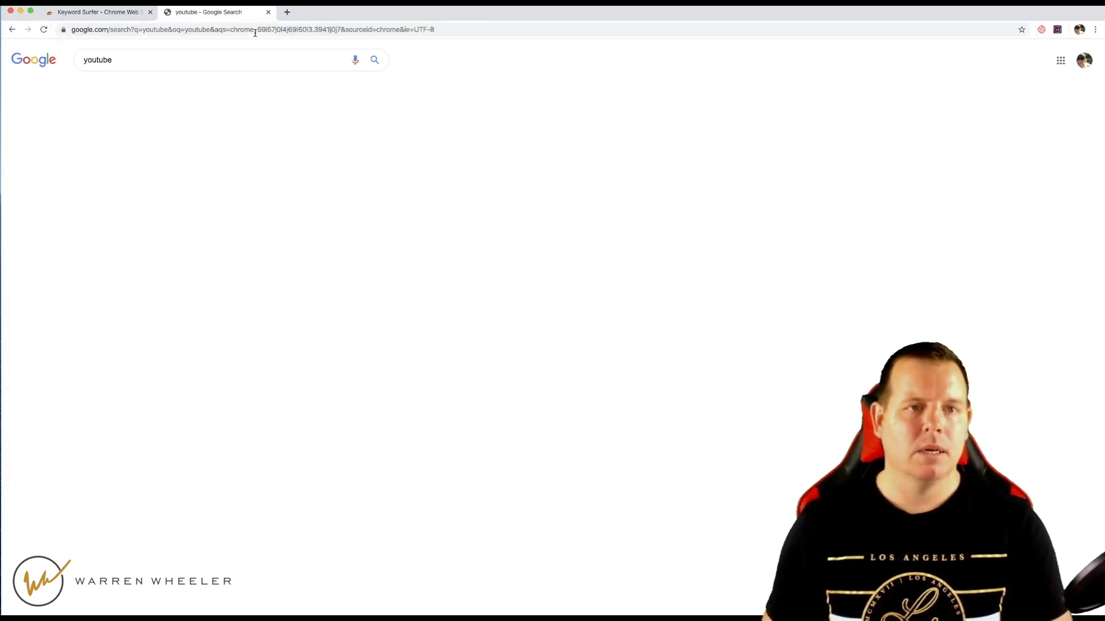
pyautogui.click(107, 143)
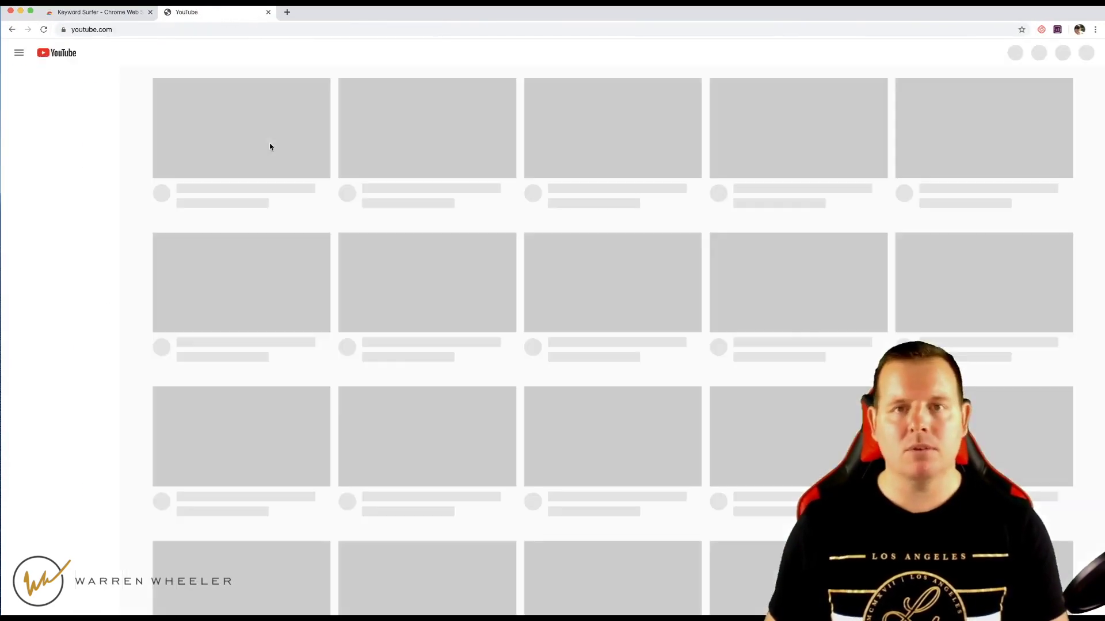
# Step: Search YouTube for the presenter's channel by name and open it, pausing its featured video
pyautogui.click(405, 56)
pyautogui.write('war')
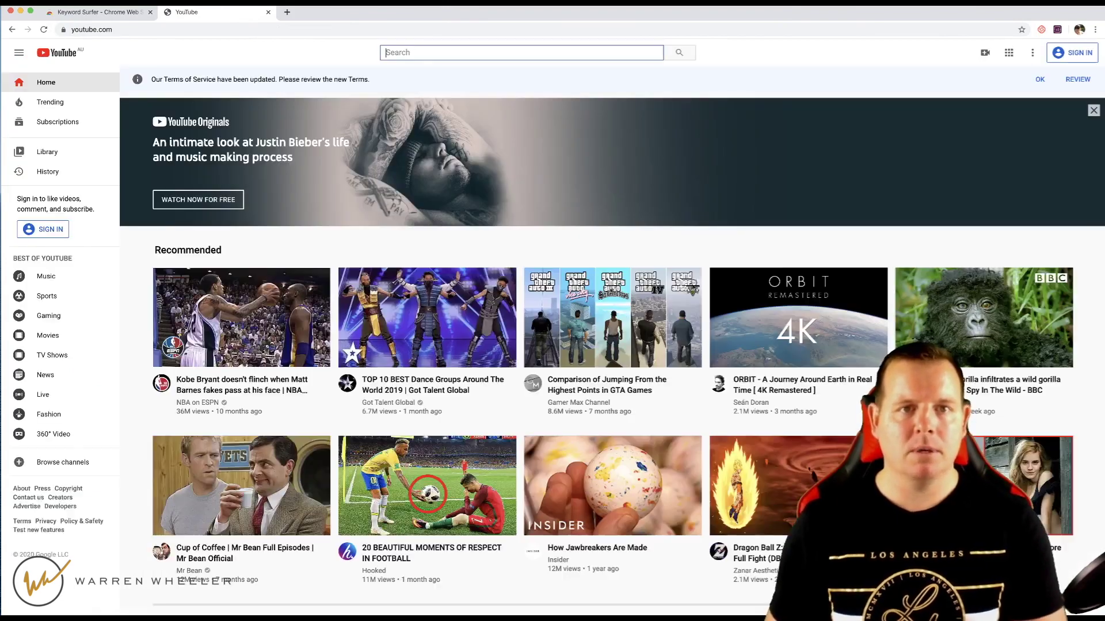
pyautogui.write('ren wheeler')
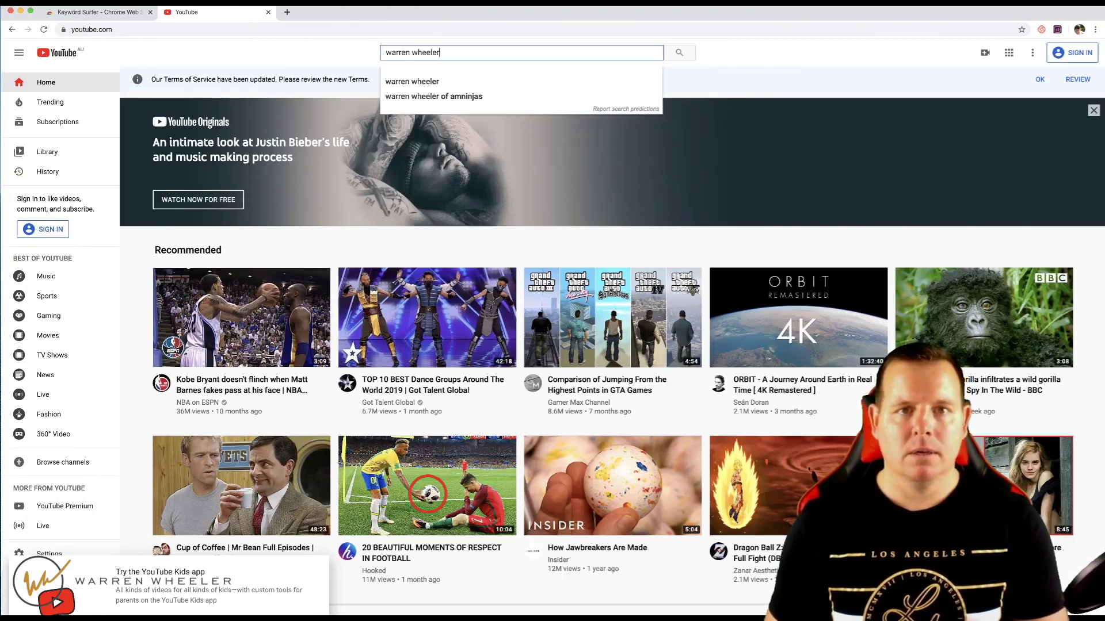
pyautogui.press('Return')
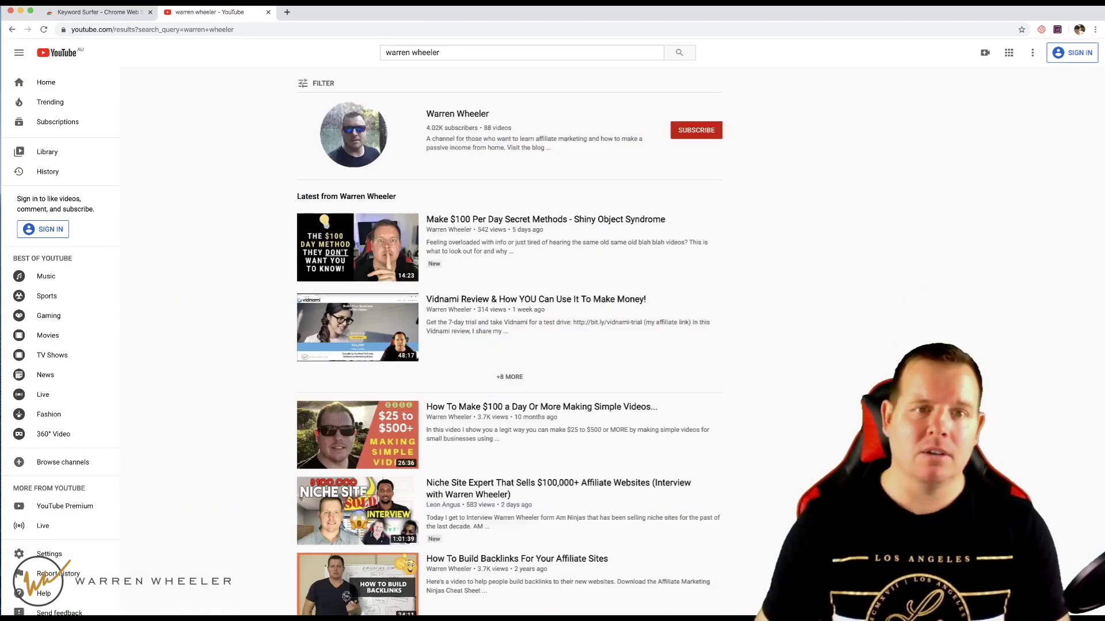
pyautogui.click(469, 116)
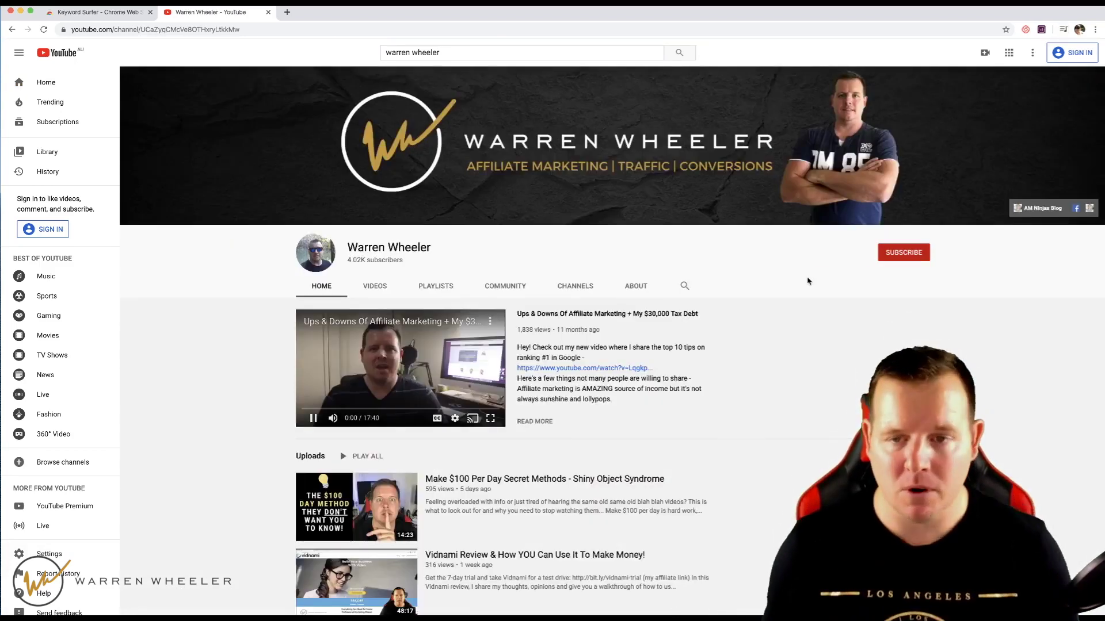
pyautogui.click(349, 384)
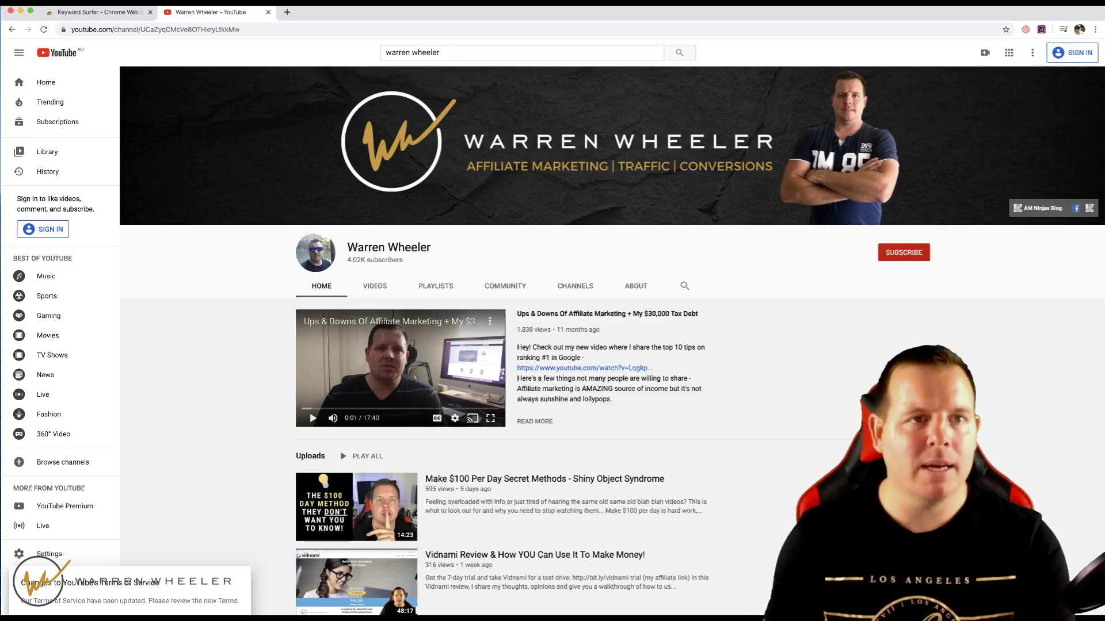
# Step: Close the YouTube tab and search Google in a new tab for "how to stop dog from barking"
pyautogui.click(268, 12)
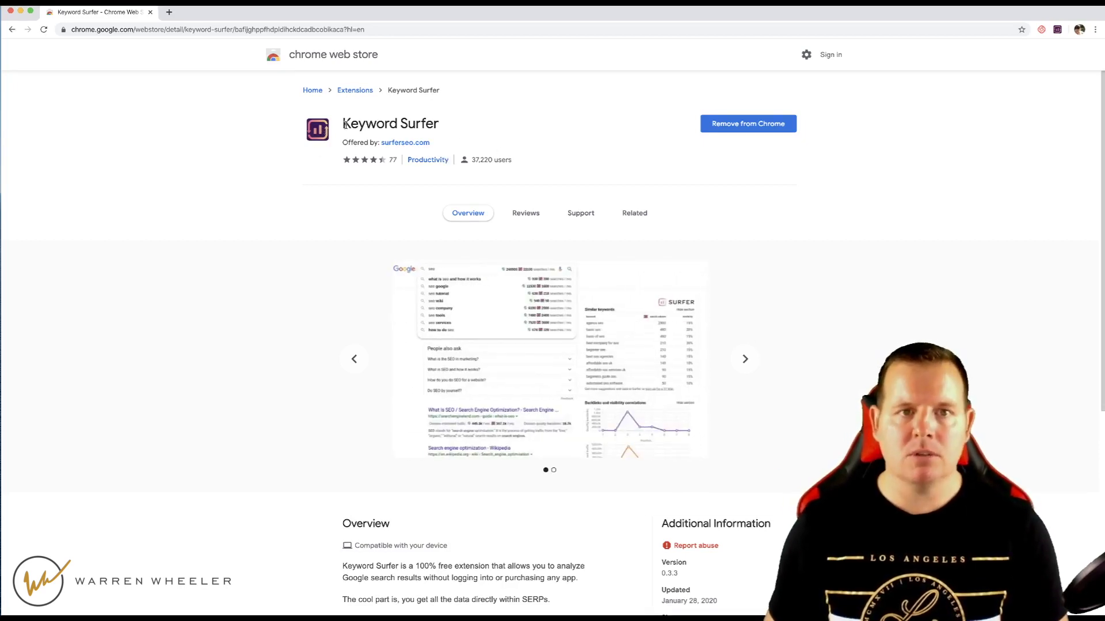
pyautogui.moveTo(341, 122); pyautogui.dragTo(520, 121)
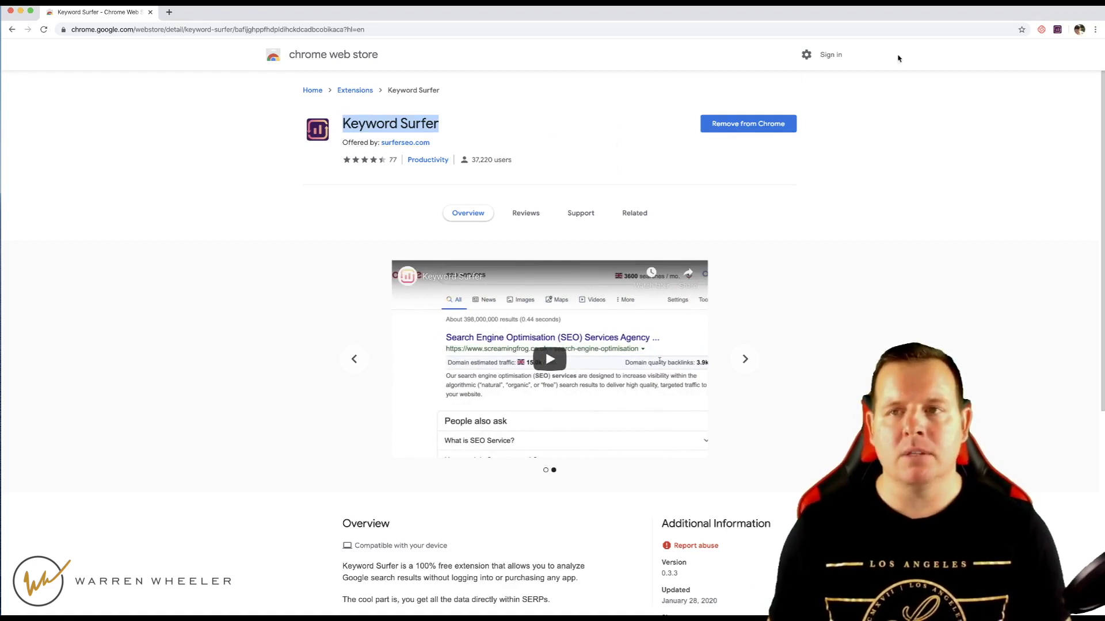
pyautogui.click(169, 12)
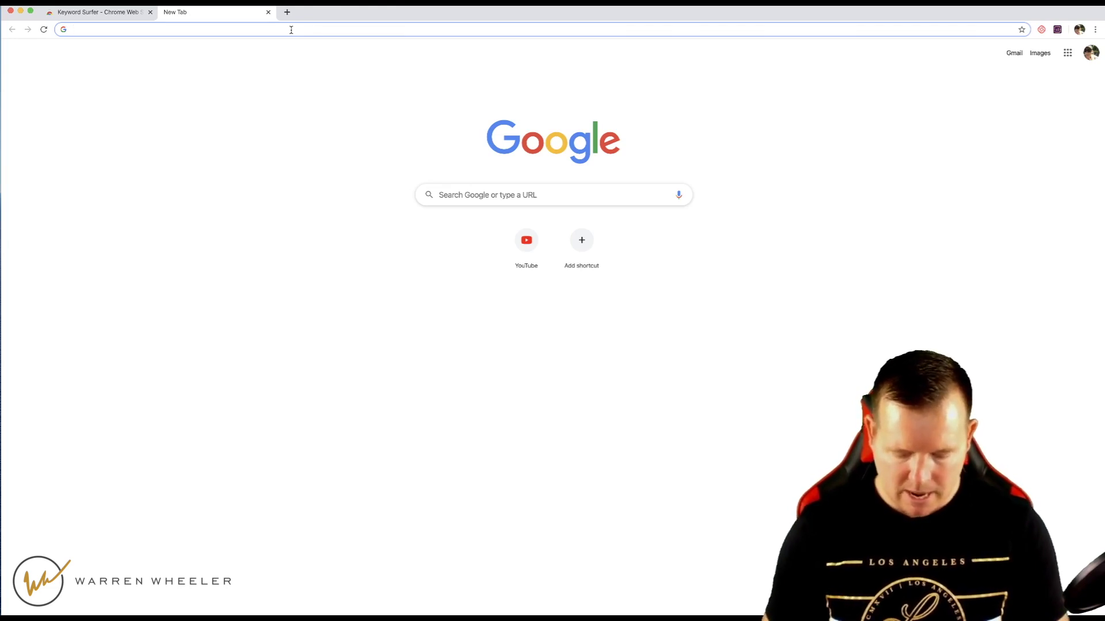
pyautogui.write('how to stop dog from barking')
pyautogui.press('Return')
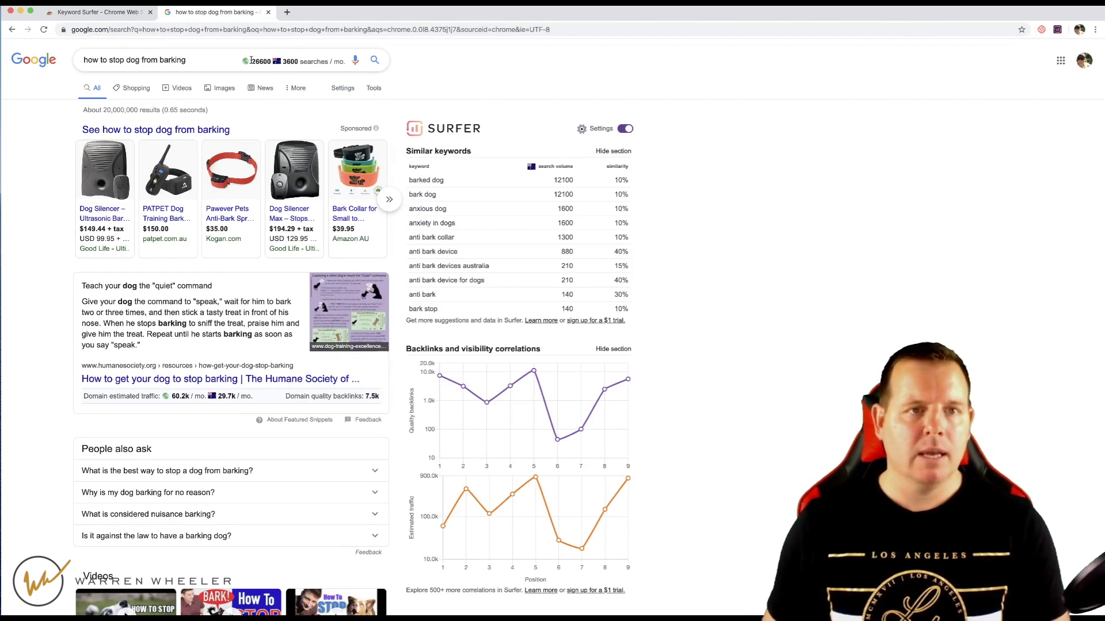
# Step: Examine the query's global and Australian search volumes, the similar keywords and the related searches, including "how to stop dog barking at window"
pyautogui.doubleClick(268, 61)
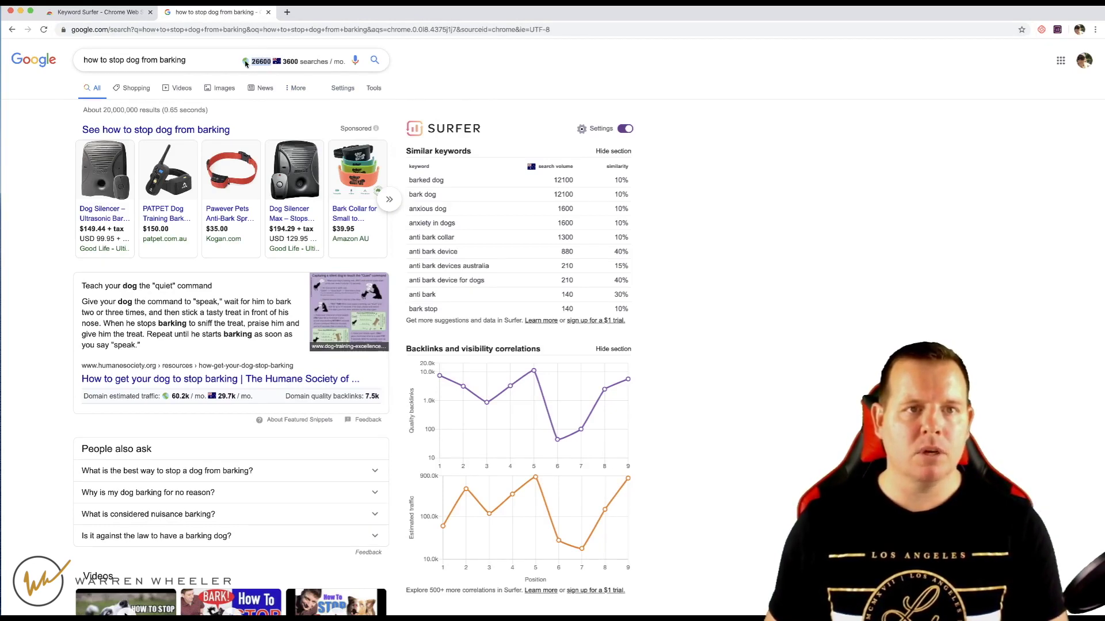
pyautogui.doubleClick(290, 61)
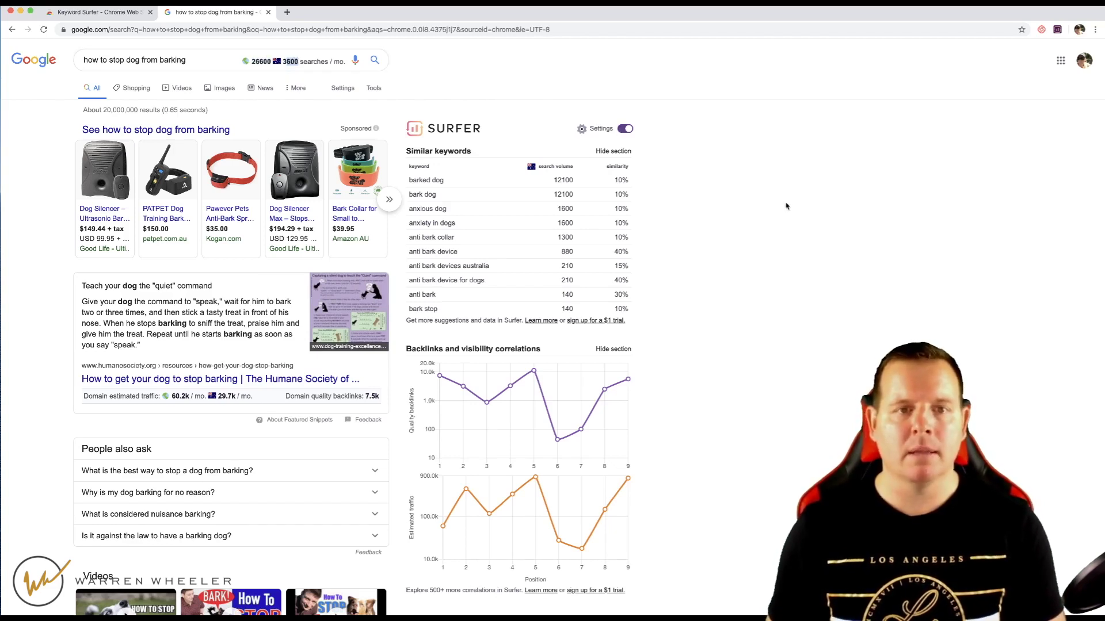
pyautogui.moveTo(407, 151); pyautogui.dragTo(477, 154)
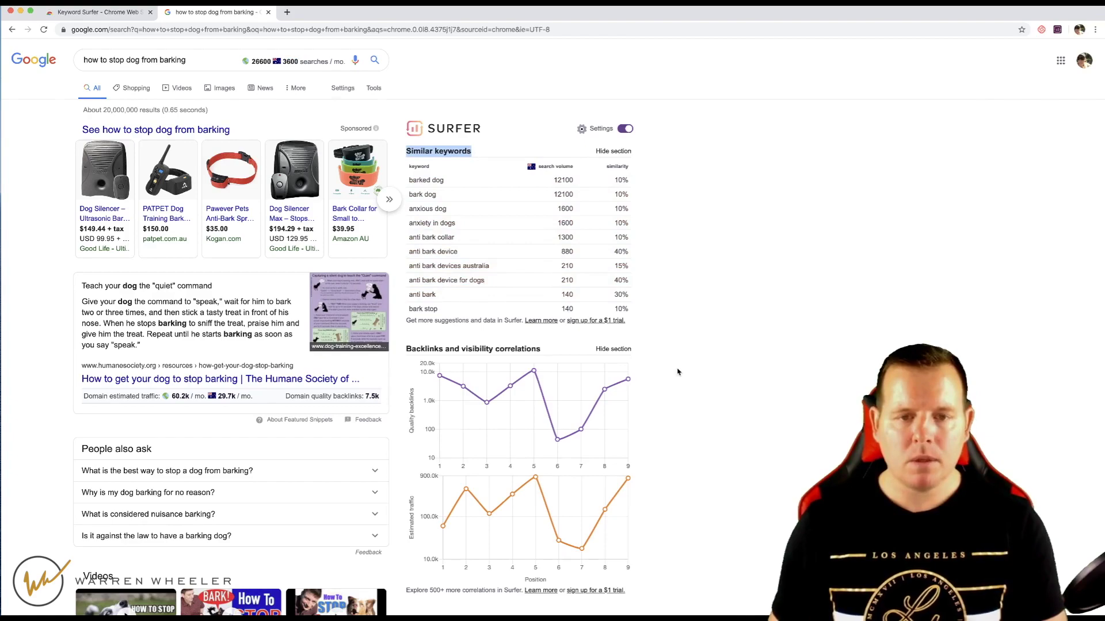
pyautogui.scroll(-3, 678, 372)
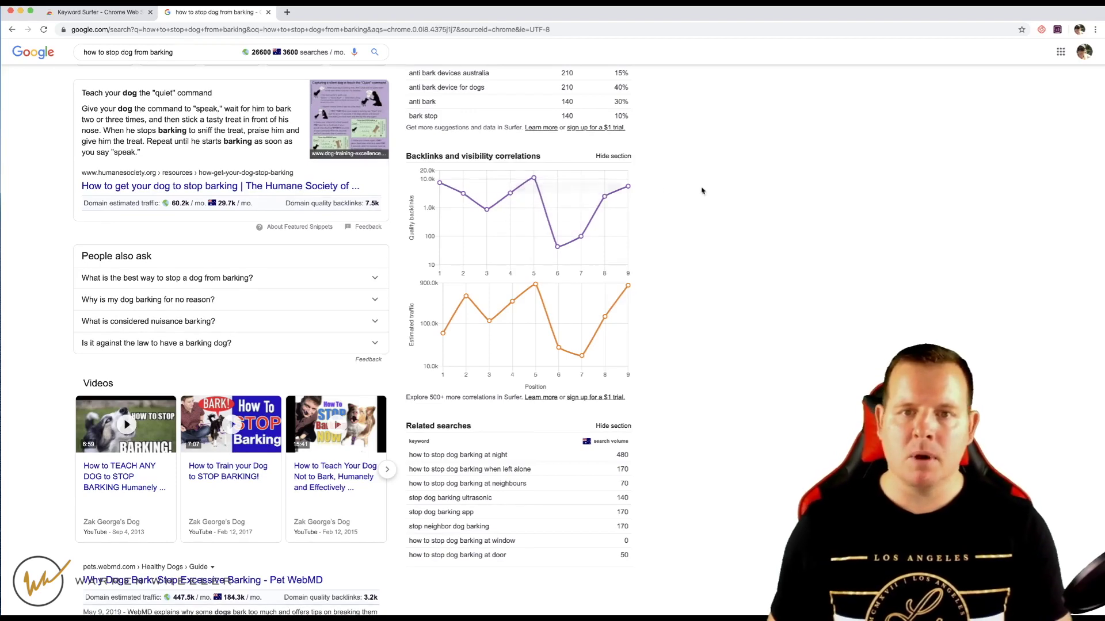
pyautogui.scroll(-2, 712, 316)
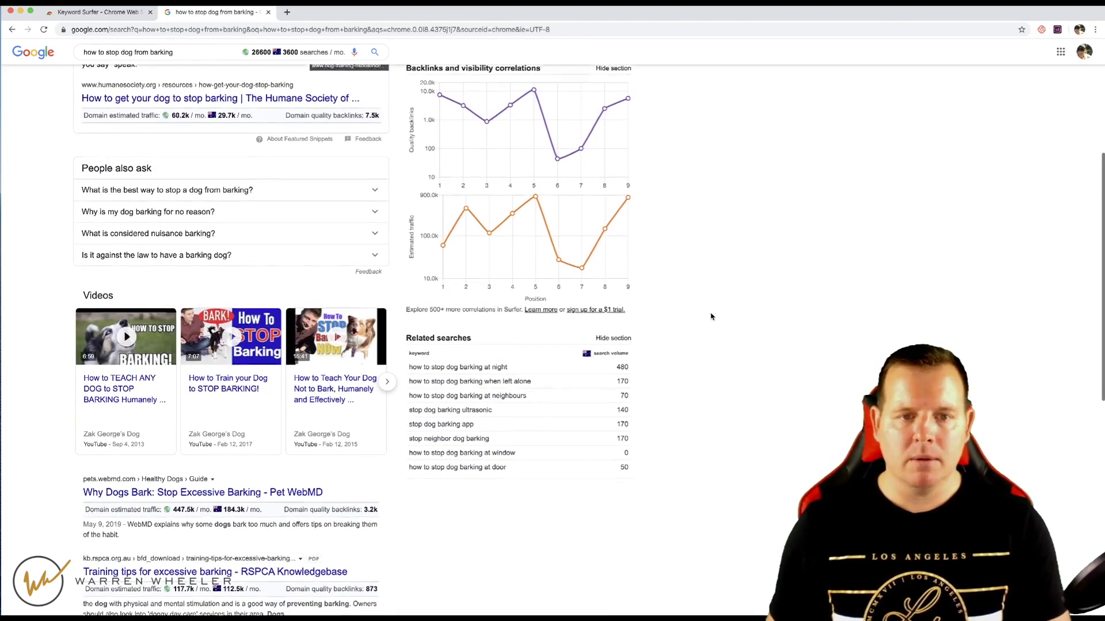
pyautogui.scroll(-1, 711, 328)
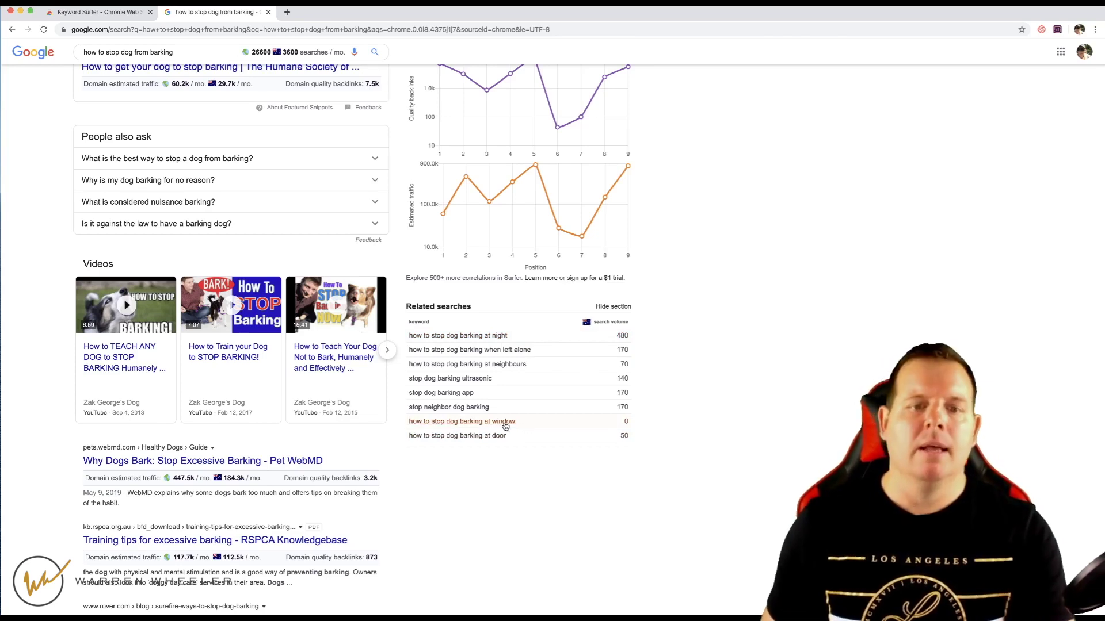
pyautogui.moveTo(623, 418); pyautogui.dragTo(636, 424)
pyautogui.click(654, 425)
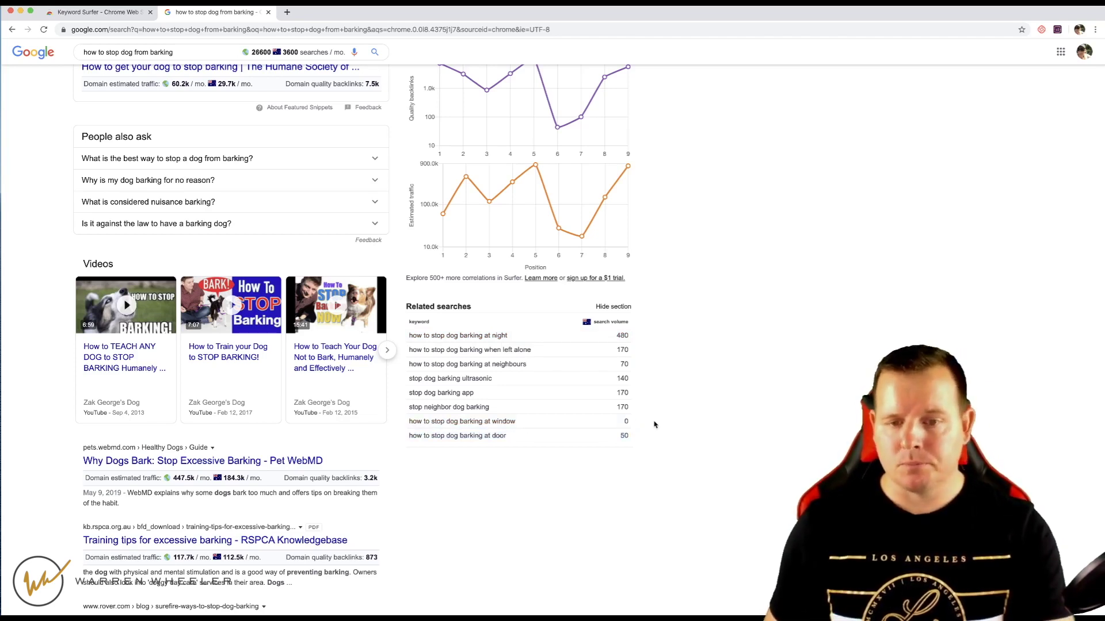
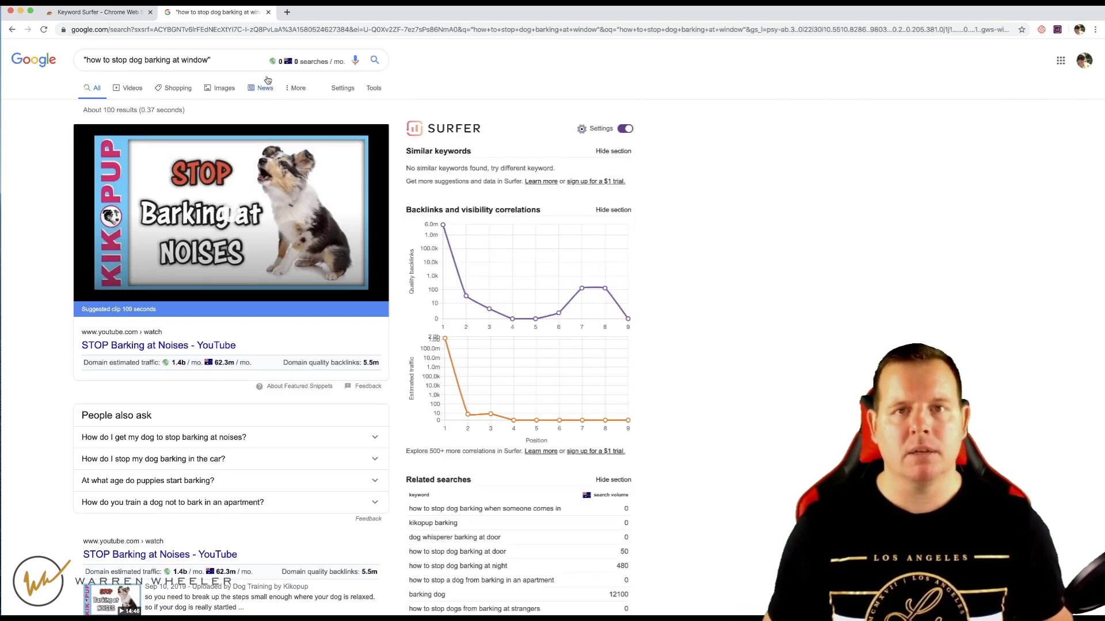
# Step: Review the result count, ranking pages' traffic and backlinks, and related searches for the exact phrase "how to stop dog barking at window"
pyautogui.moveTo(210, 58); pyautogui.dragTo(85, 58)
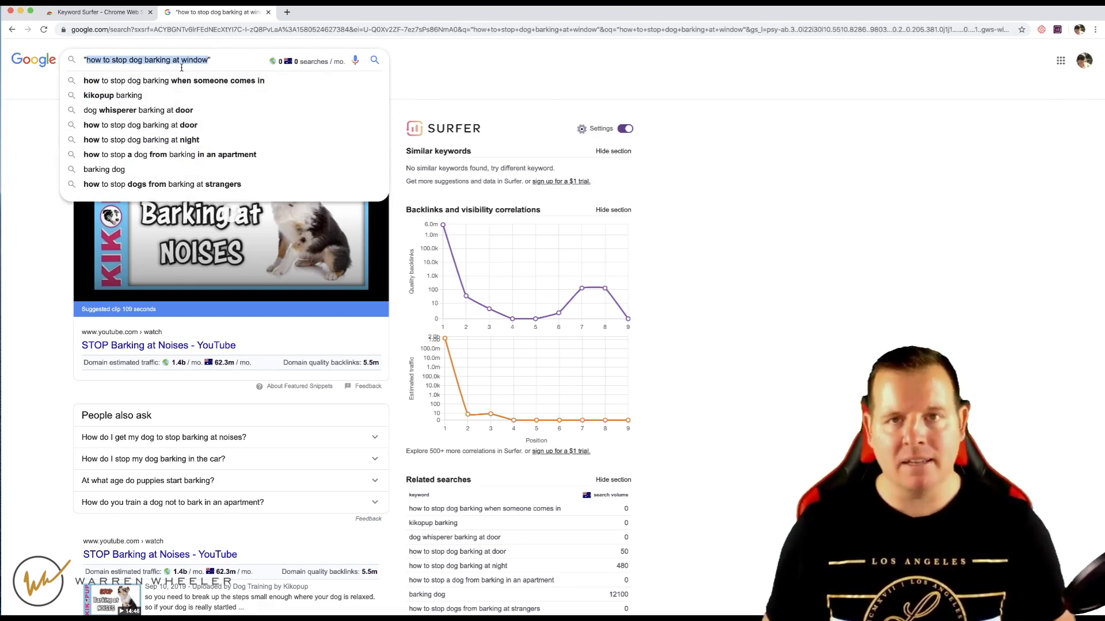
pyautogui.click(789, 165)
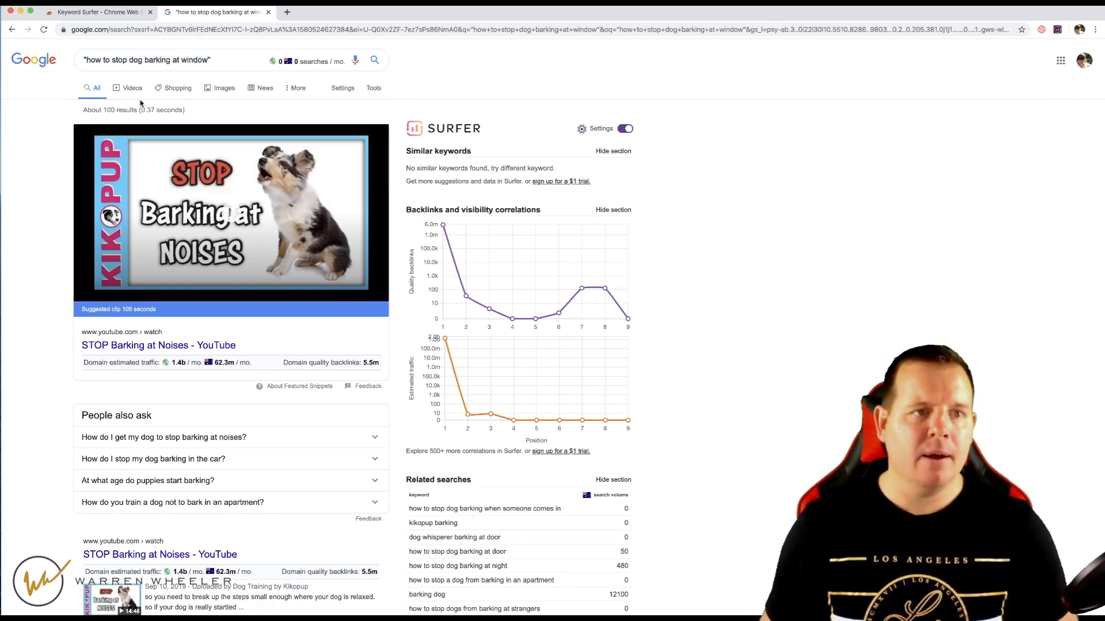
pyautogui.moveTo(84, 109); pyautogui.dragTo(136, 111)
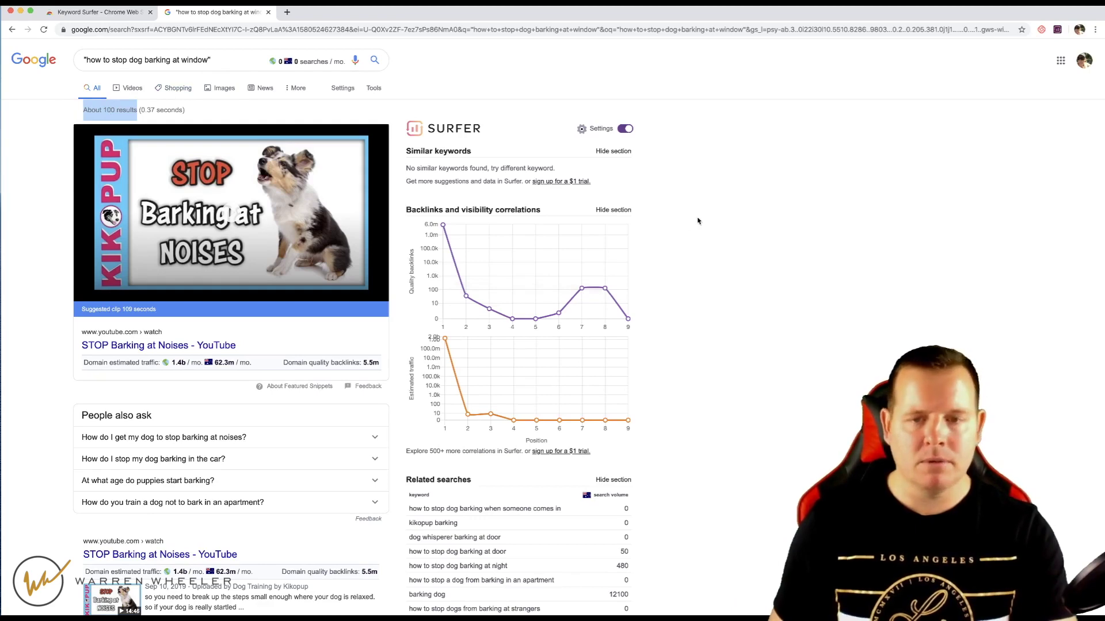
pyautogui.scroll(-6, 719, 221)
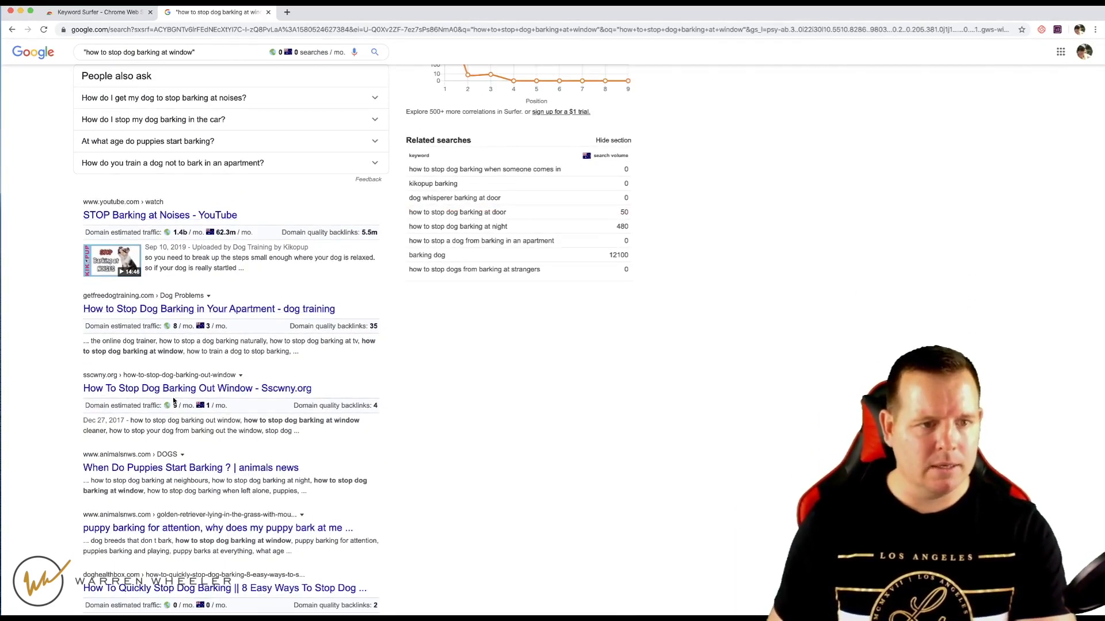
pyautogui.scroll(-3, 180, 527)
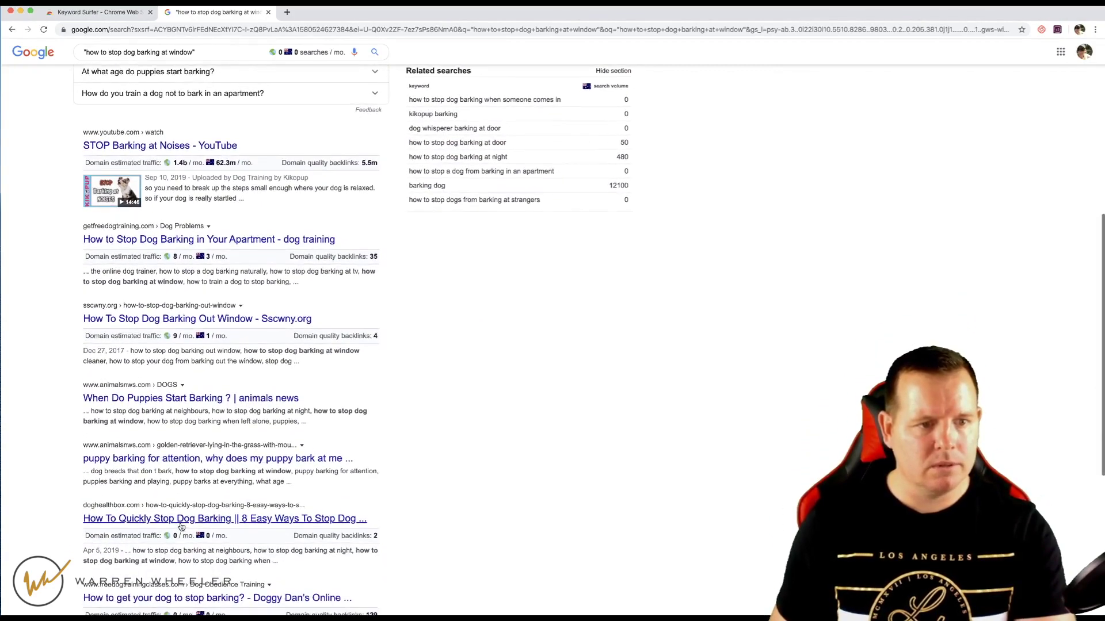
pyautogui.scroll(-1, 180, 527)
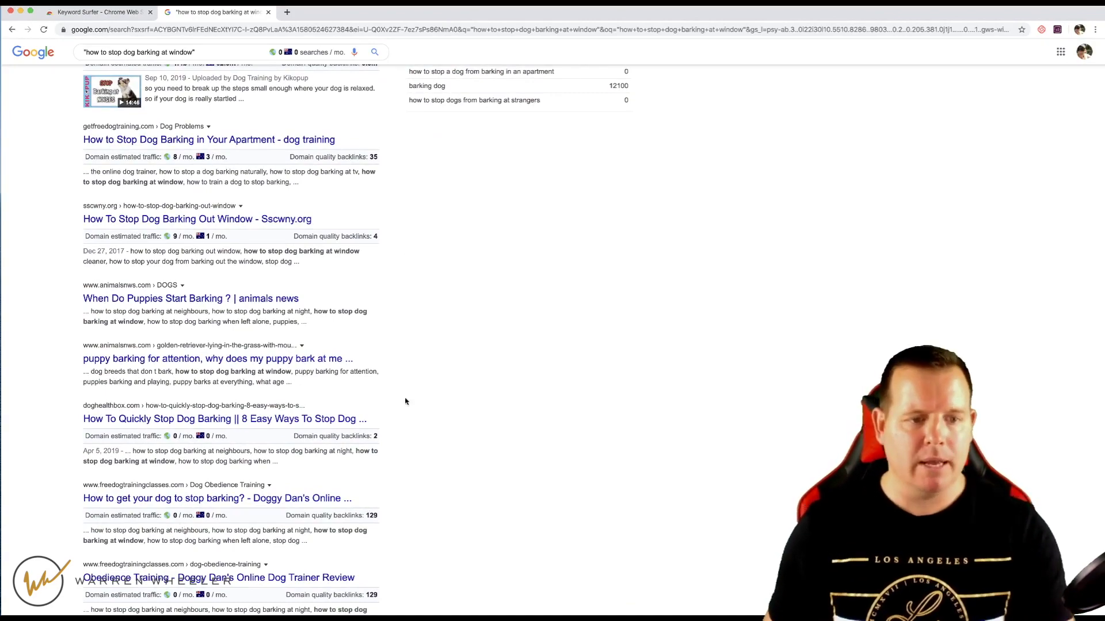
pyautogui.scroll(10, 405, 399)
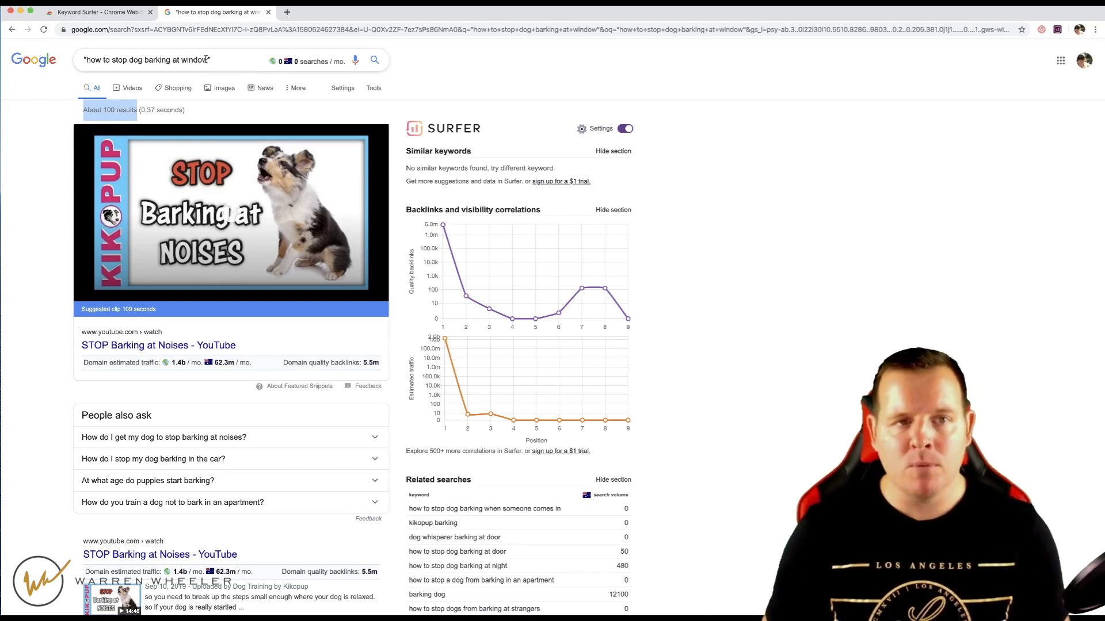
pyautogui.moveTo(209, 60); pyautogui.dragTo(87, 59)
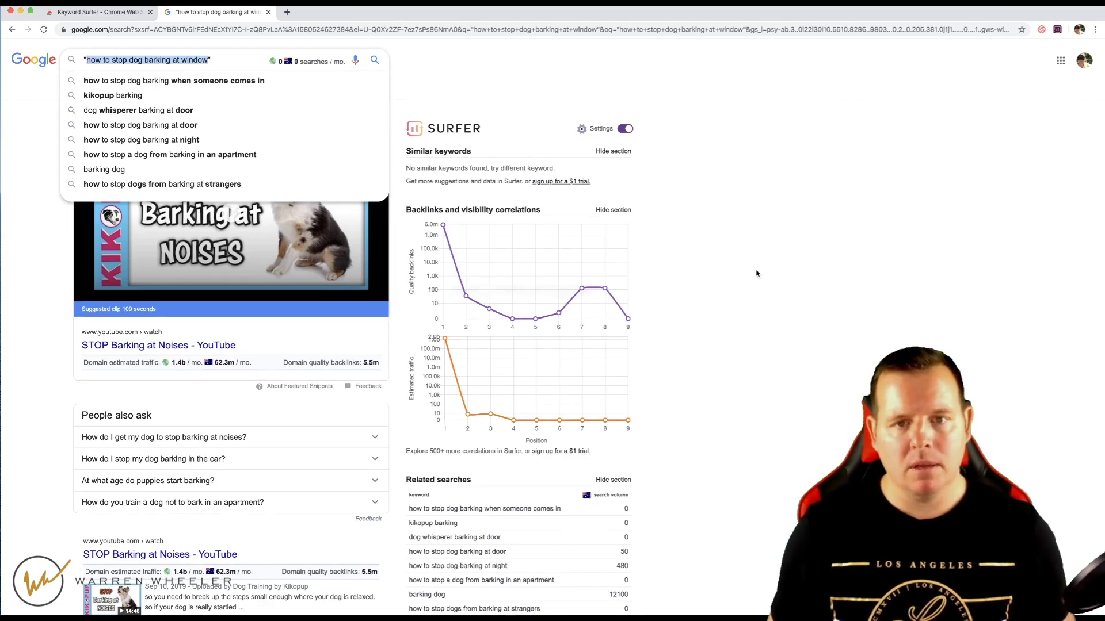
pyautogui.click(767, 342)
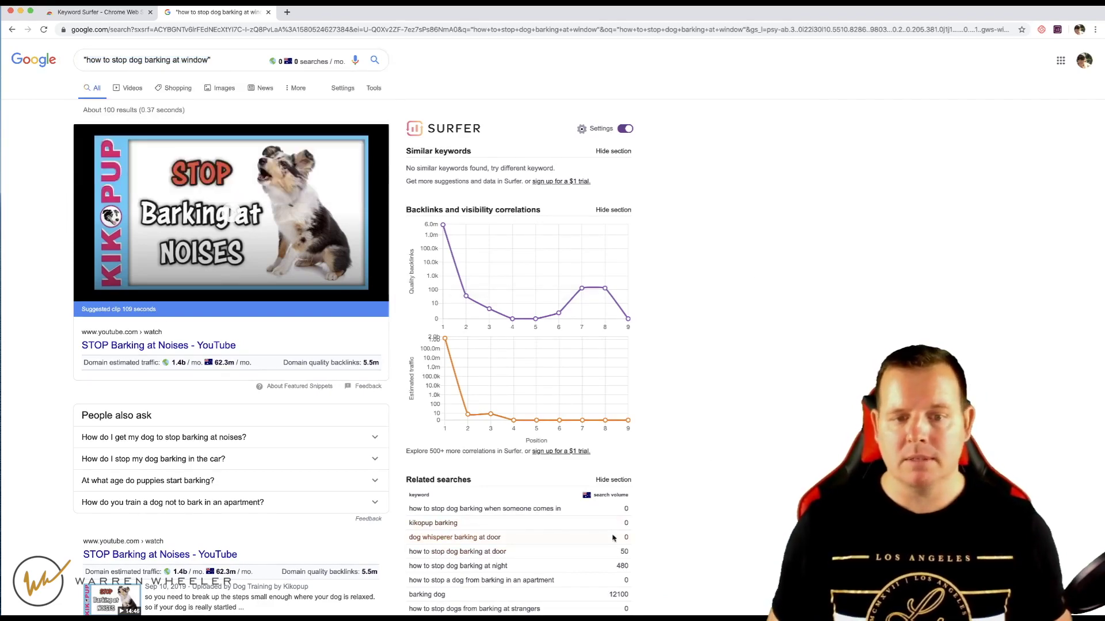
pyautogui.scroll(-1, 701, 431)
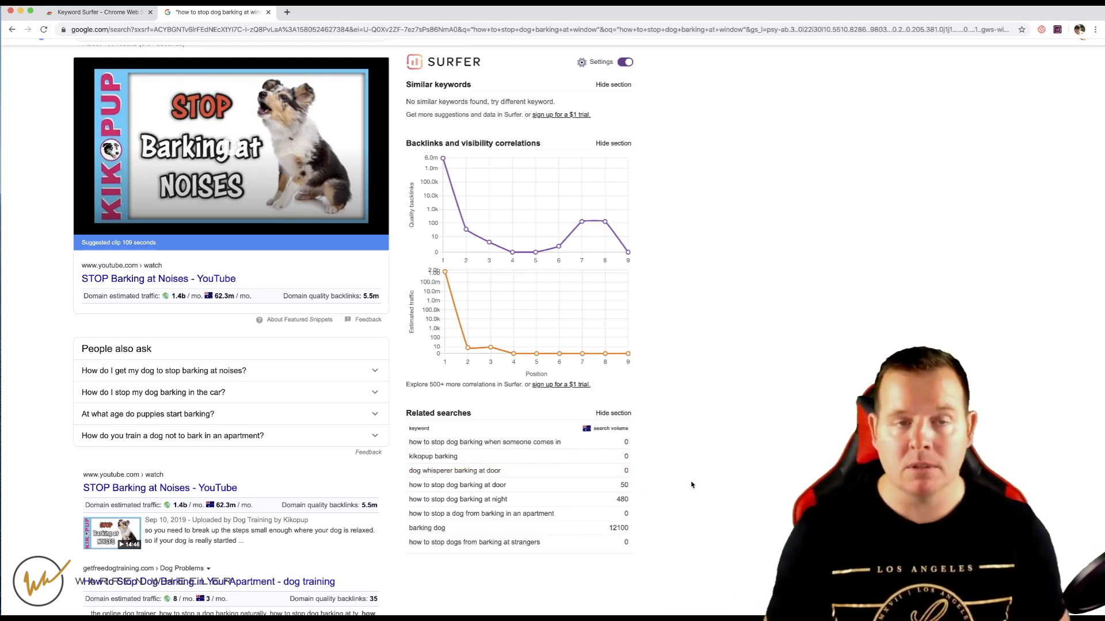
# Step: Search for "google trends" in a new tab and open the Google Trends site
pyautogui.click(287, 12)
pyautogui.write('google trends')
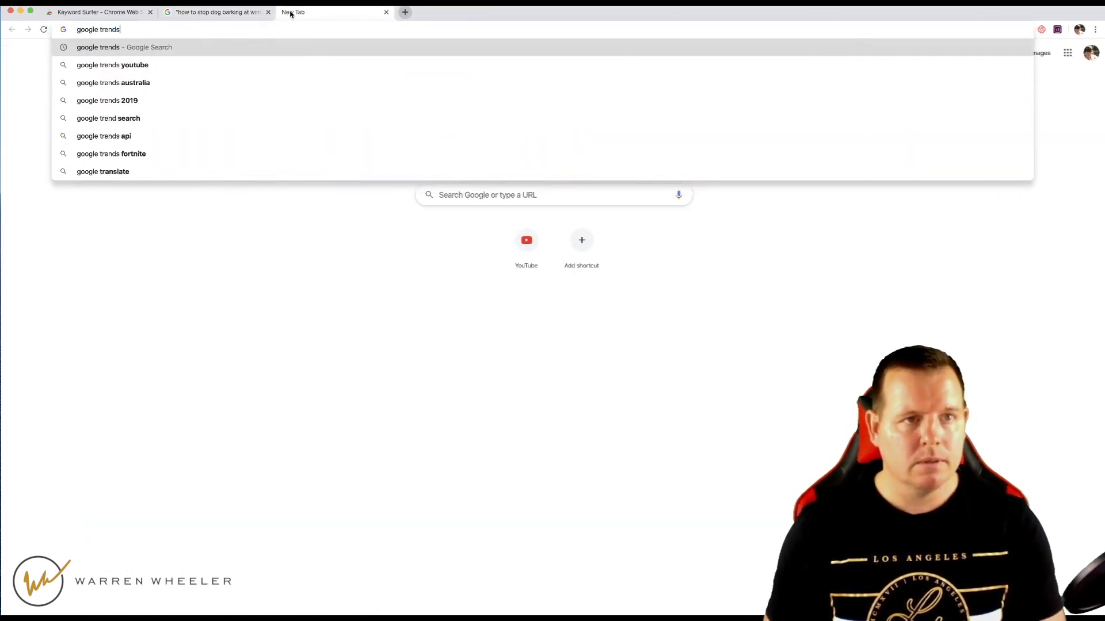
pyautogui.press('Return')
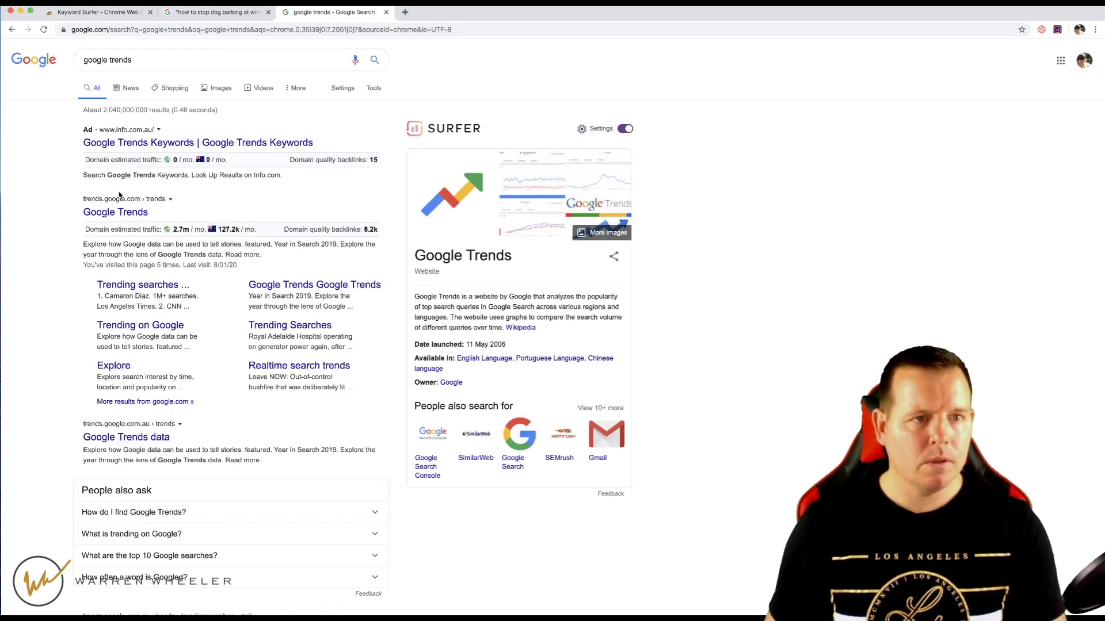
pyautogui.click(128, 214)
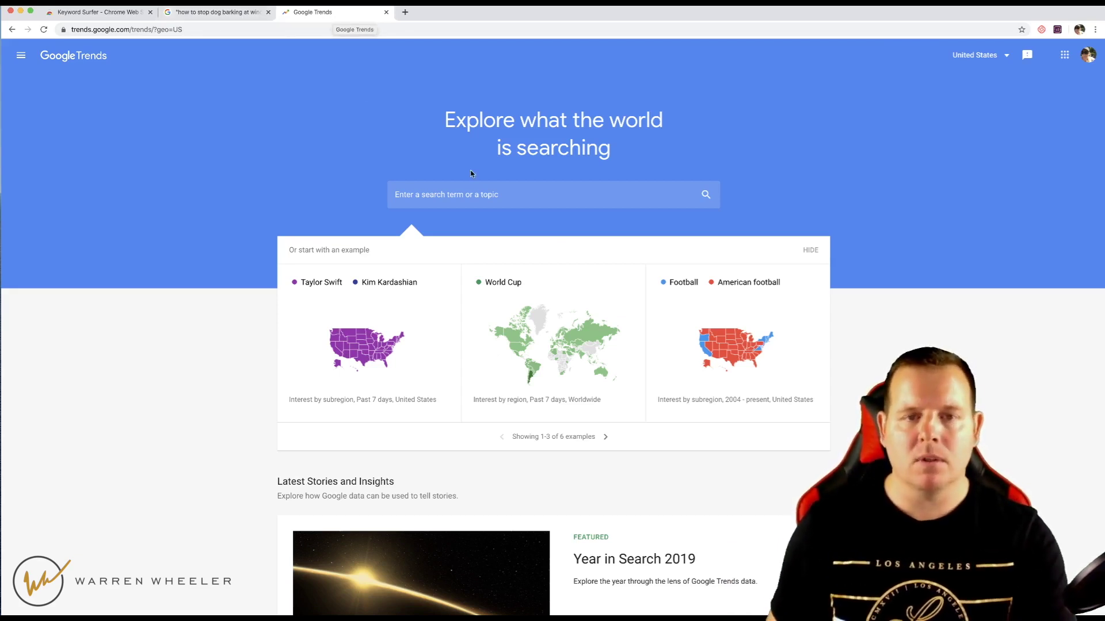
# Step: Copy the phrase "how to stop dog barking at window" from the Google search and explore it in Google Trends
pyautogui.click(219, 12)
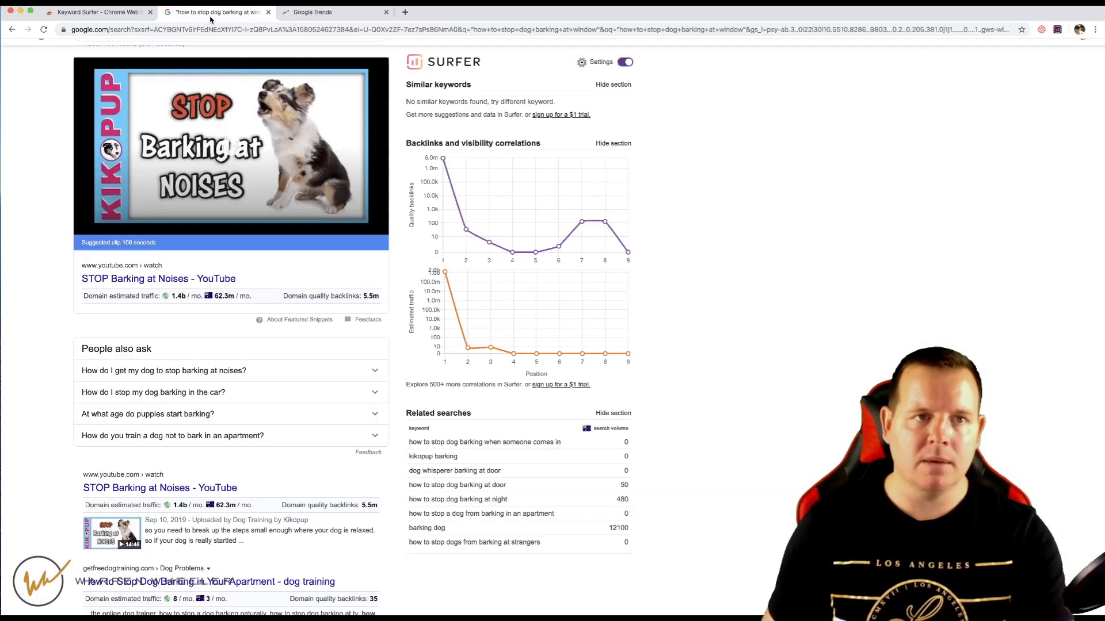
pyautogui.moveTo(211, 59); pyautogui.dragTo(86, 60)
pyautogui.rightClick(106, 65)
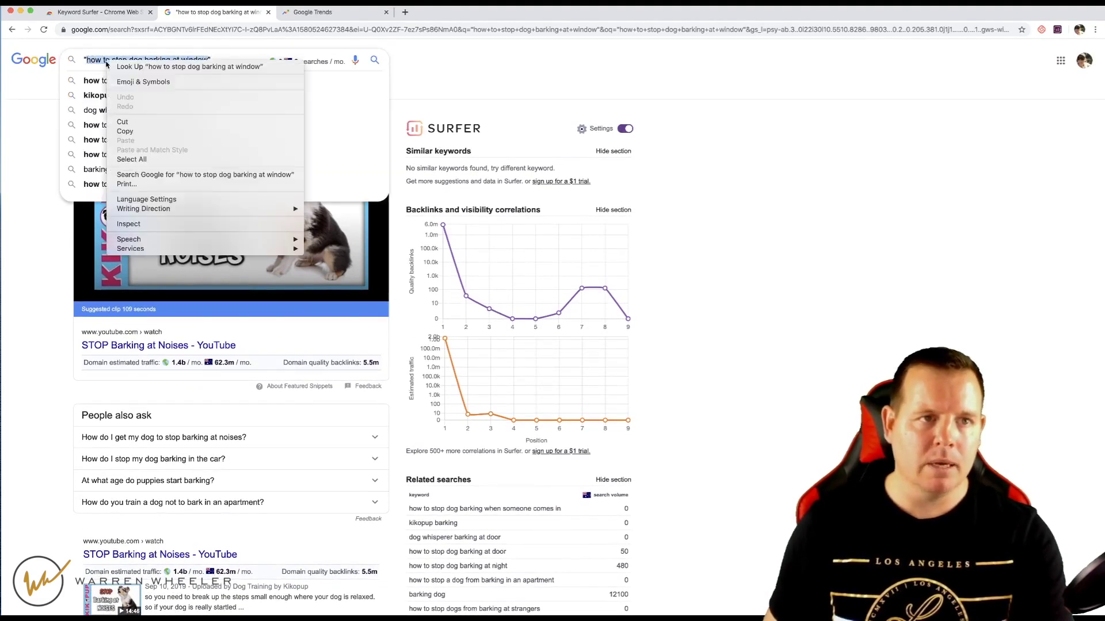
pyautogui.click(142, 130)
pyautogui.click(322, 12)
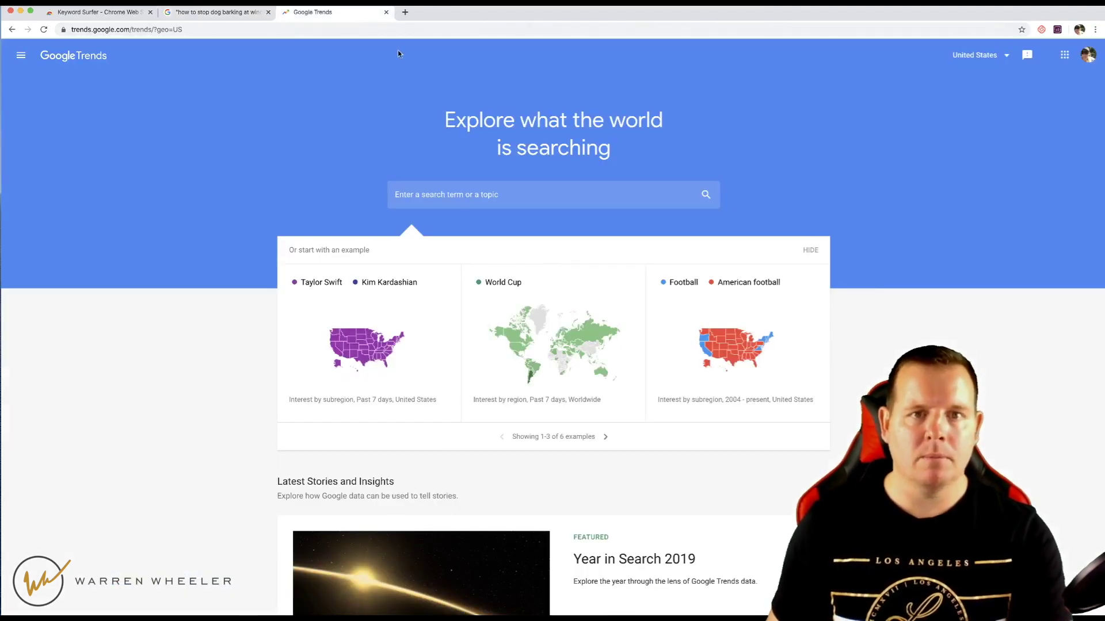
pyautogui.click(528, 190)
pyautogui.press('super+v')
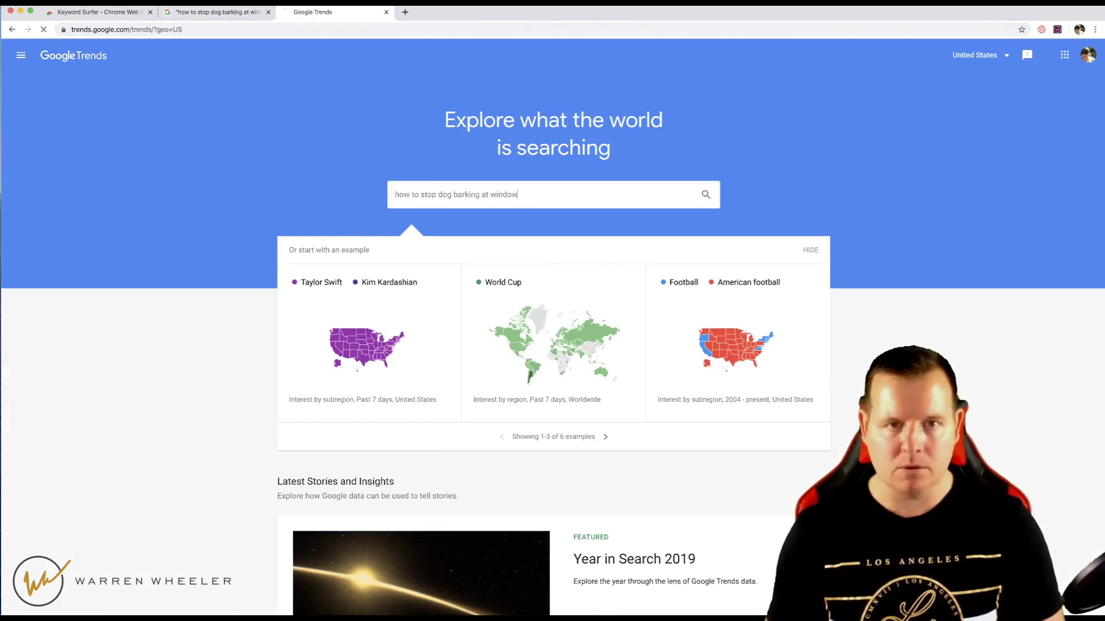
pyautogui.press('Return')
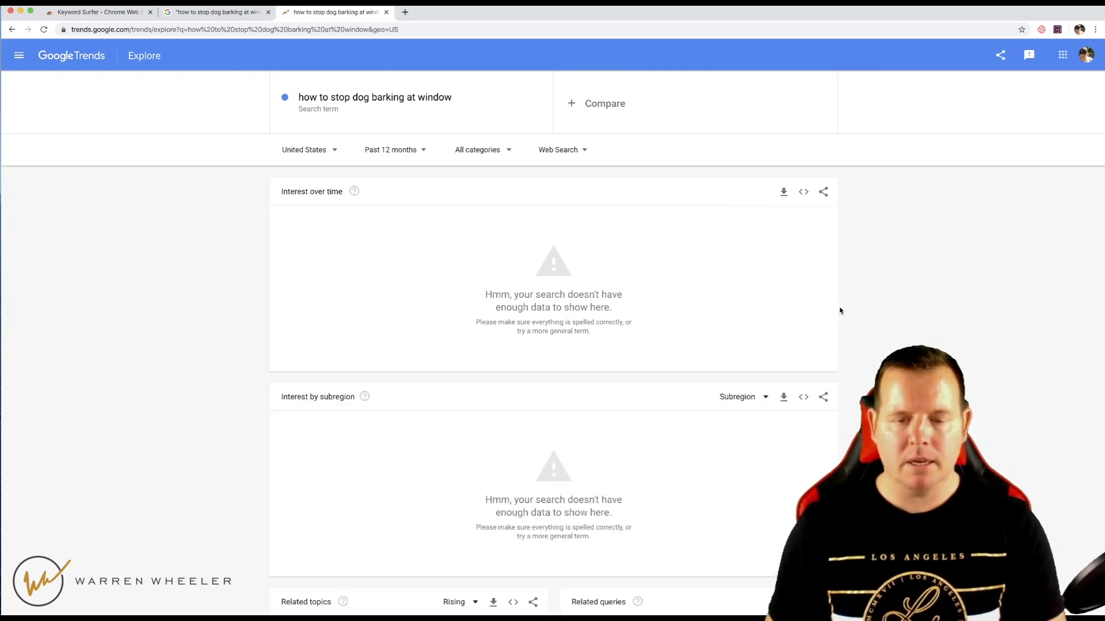
pyautogui.scroll(-3, 838, 310)
pyautogui.scroll(3, 572, 283)
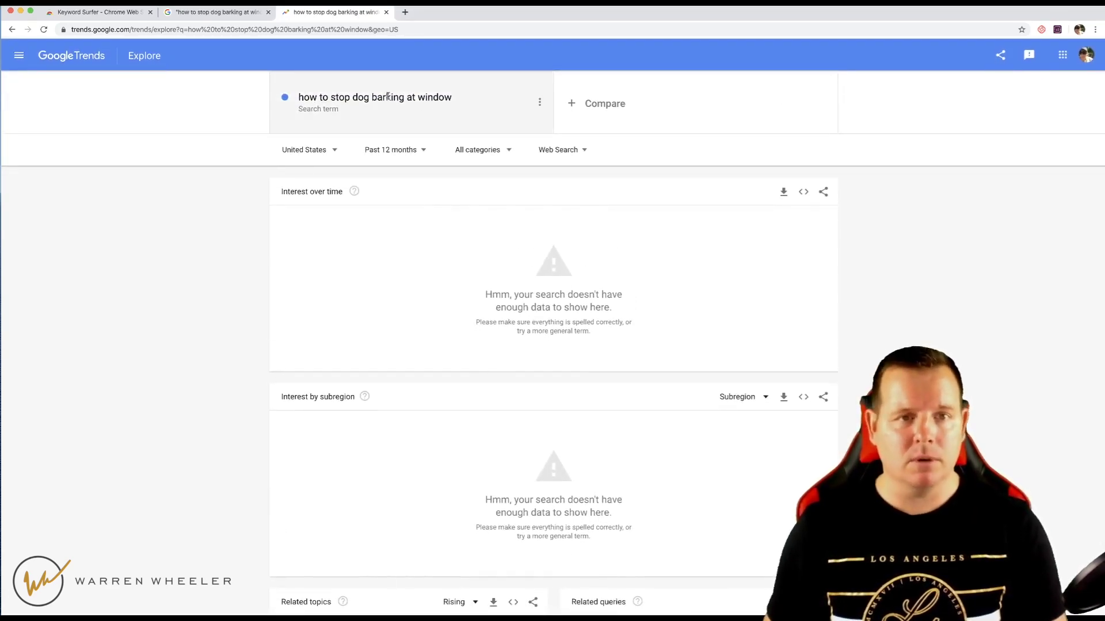
# Step: Shorten the Trends search term to "how to stop dog barking" and run it
pyautogui.click(364, 98)
pyautogui.click(390, 102)
pyautogui.moveTo(390, 102); pyautogui.dragTo(468, 103)
pyautogui.press('BackSpace')
pyautogui.press('Return')
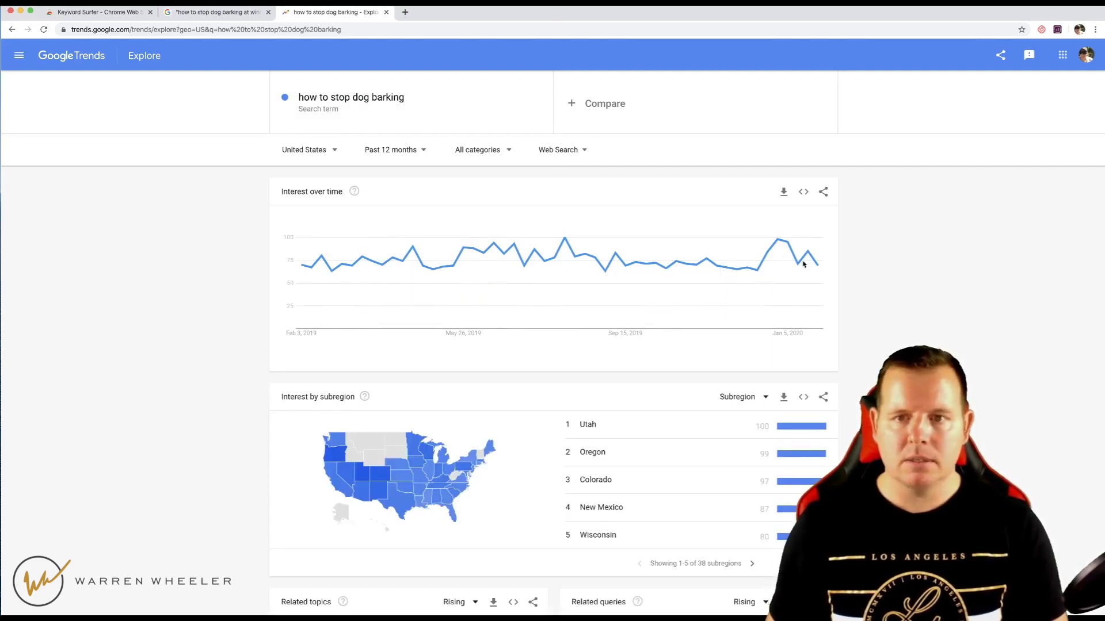
# Step: Review the interest over time and by subregion, and list the Top related queries through to the third page
pyautogui.scroll(-3, 760, 305)
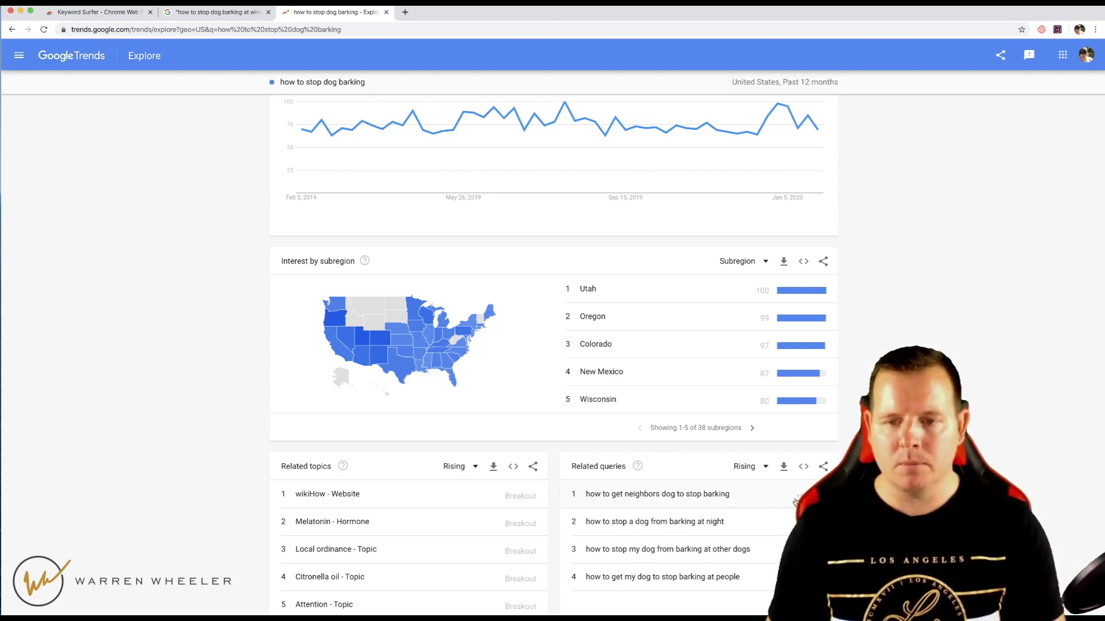
pyautogui.click(754, 467)
pyautogui.click(740, 499)
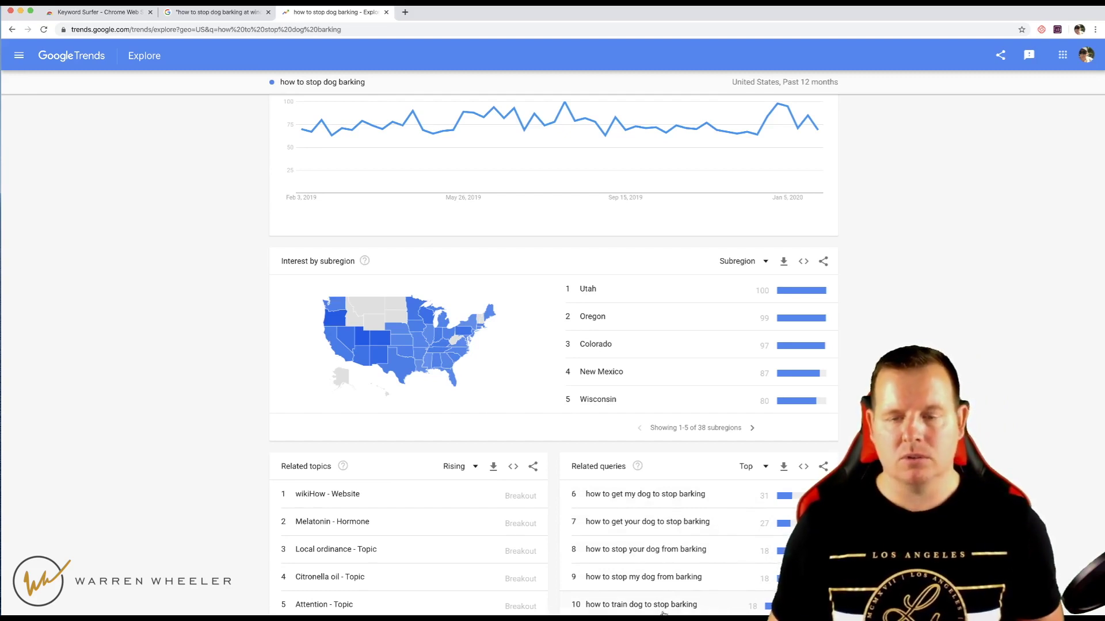
pyautogui.click(752, 619)
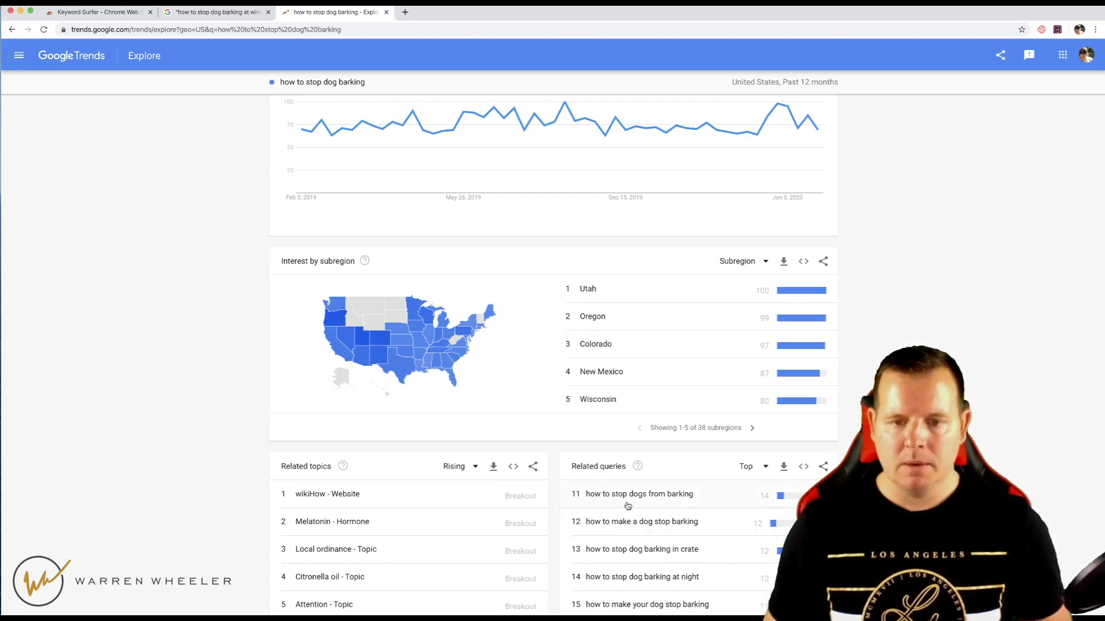
# Step: Switch the related queries back to Rising and explore "how to stop my dog from barking at other dogs"
pyautogui.click(763, 467)
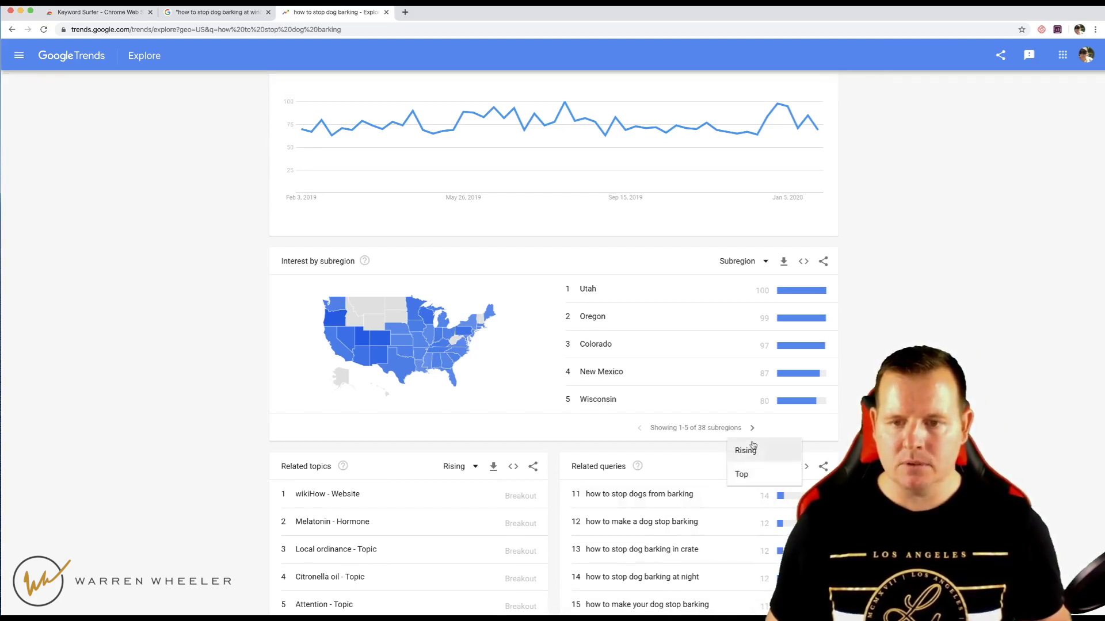
pyautogui.click(745, 449)
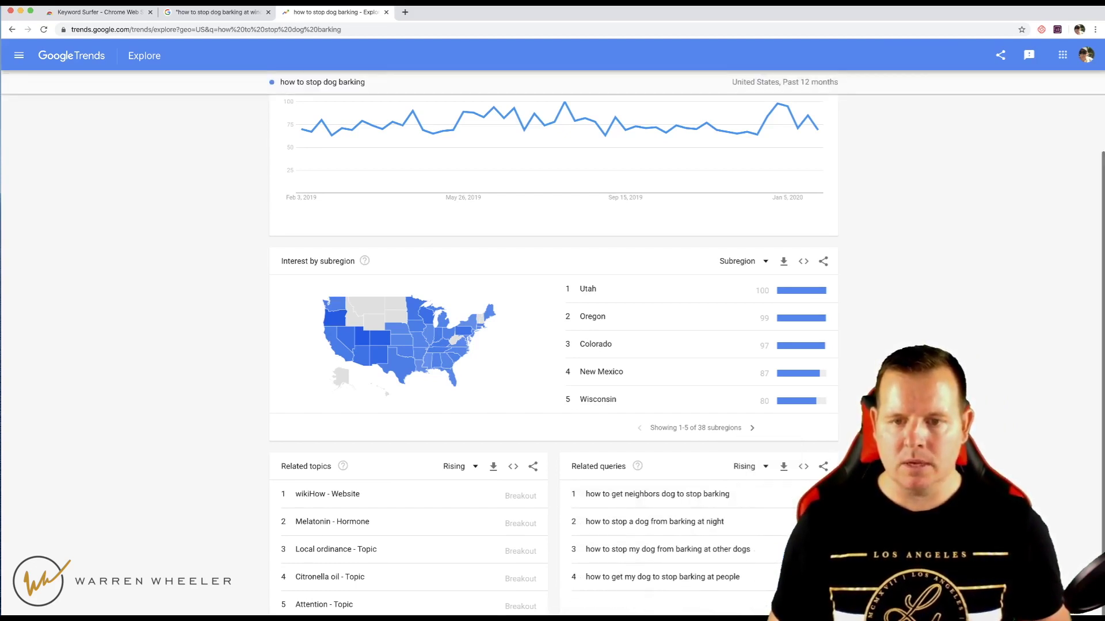
pyautogui.click(723, 556)
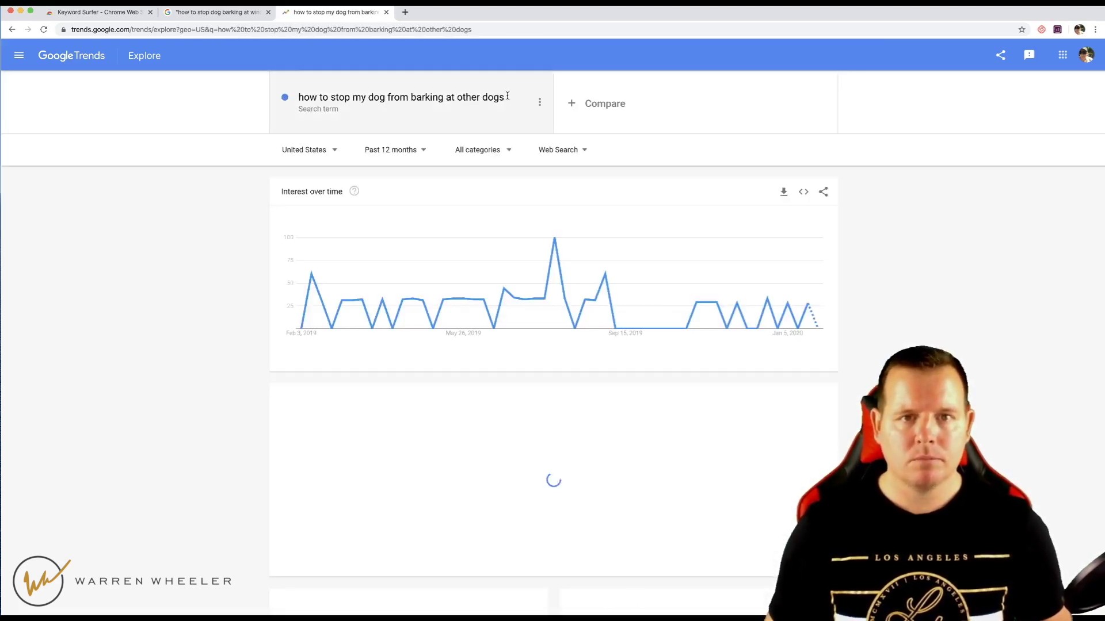
# Step: Copy the Trends term and search Google for the exact phrase "how to stop my dog from barking at other dogs" in quotation marks
pyautogui.click(501, 102)
pyautogui.rightClick(473, 101)
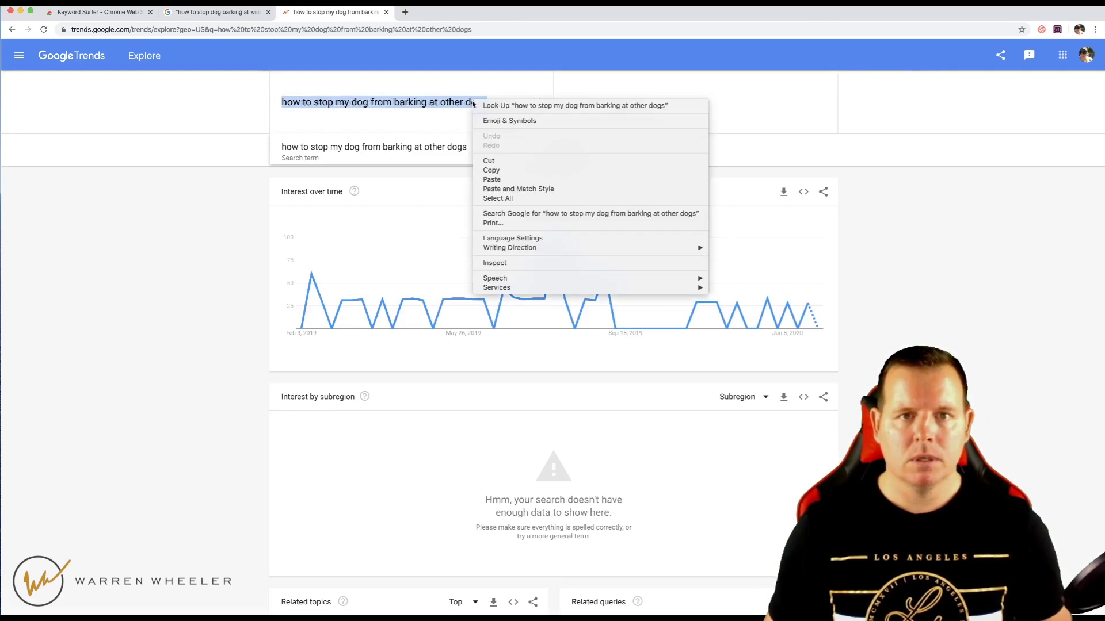
pyautogui.click(498, 171)
pyautogui.click(218, 11)
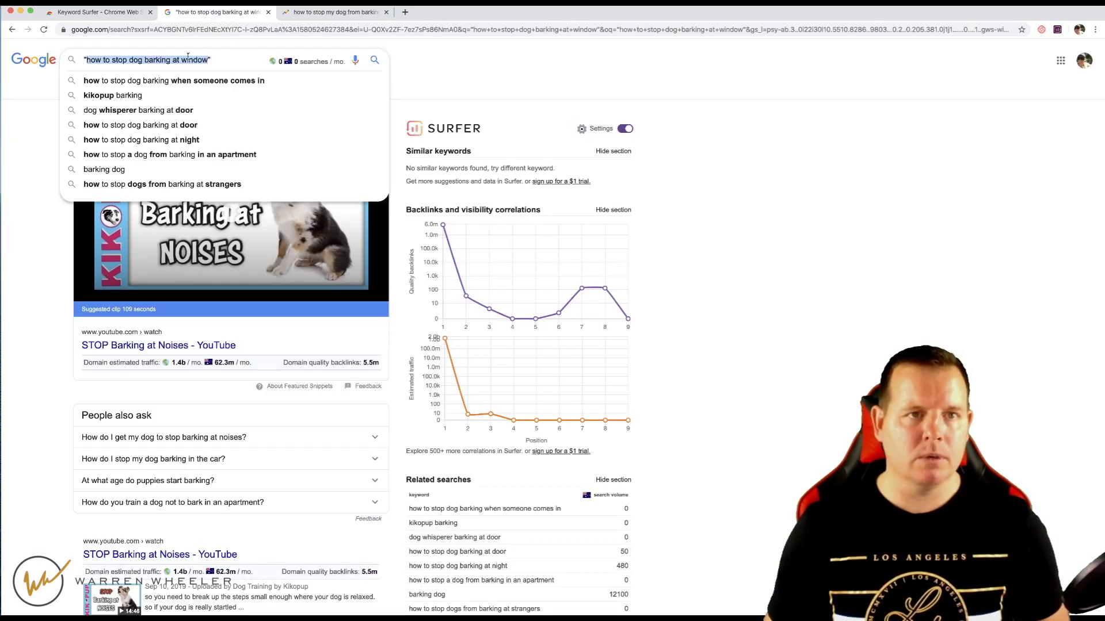
pyautogui.press('super+v')
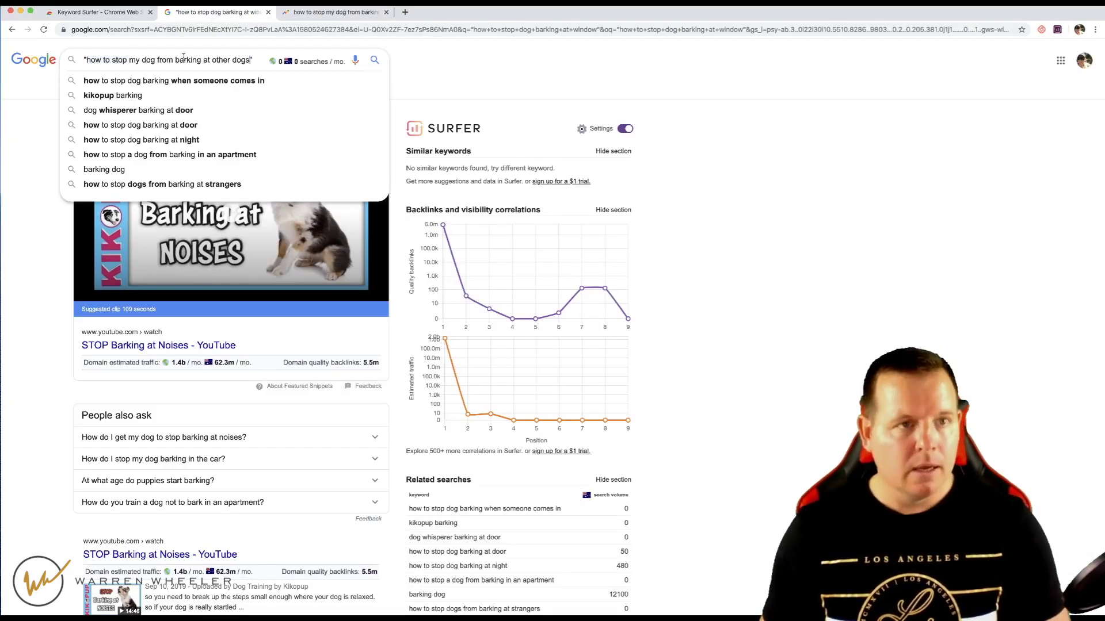
pyautogui.press('Return')
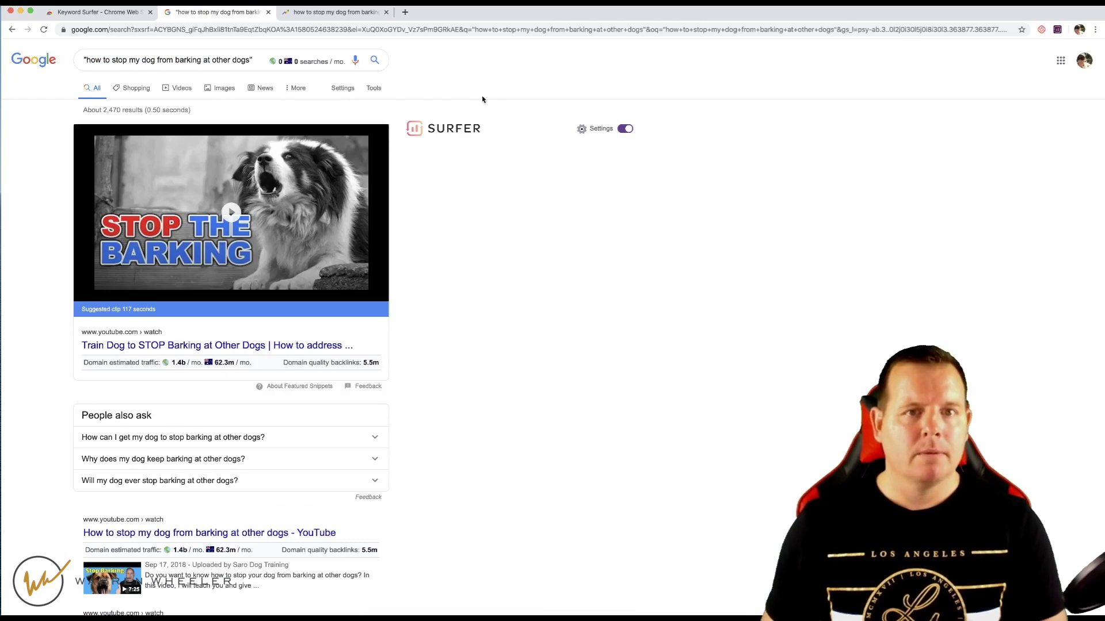
# Step: Remove the quotation marks from the query and search again to check its monthly search volume
pyautogui.click(85, 60)
pyautogui.press('BackSpace')
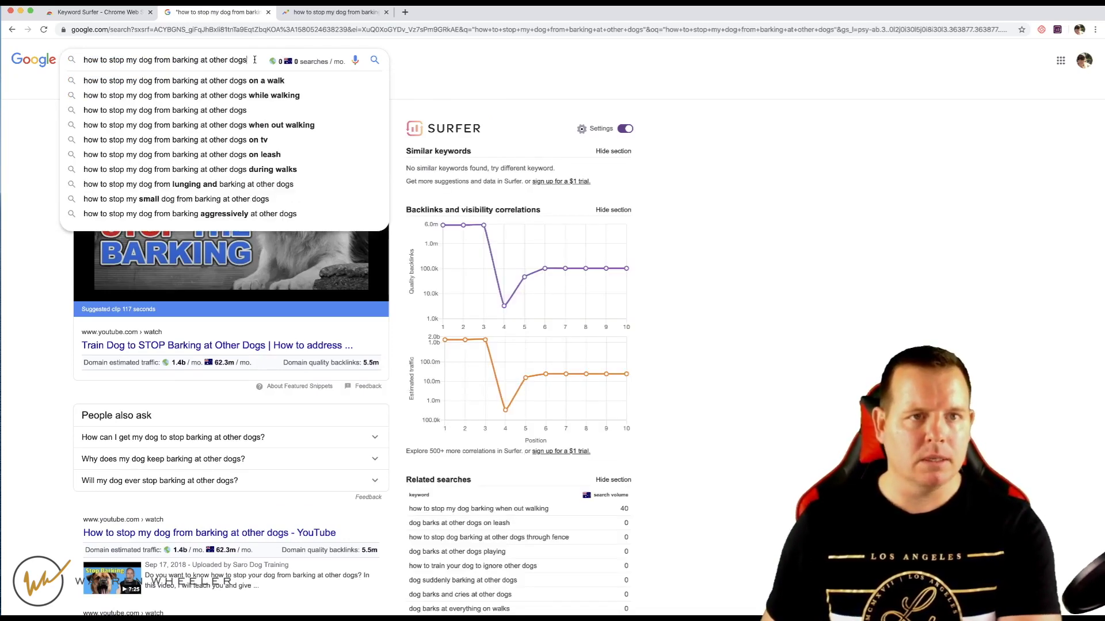
pyautogui.press('Return')
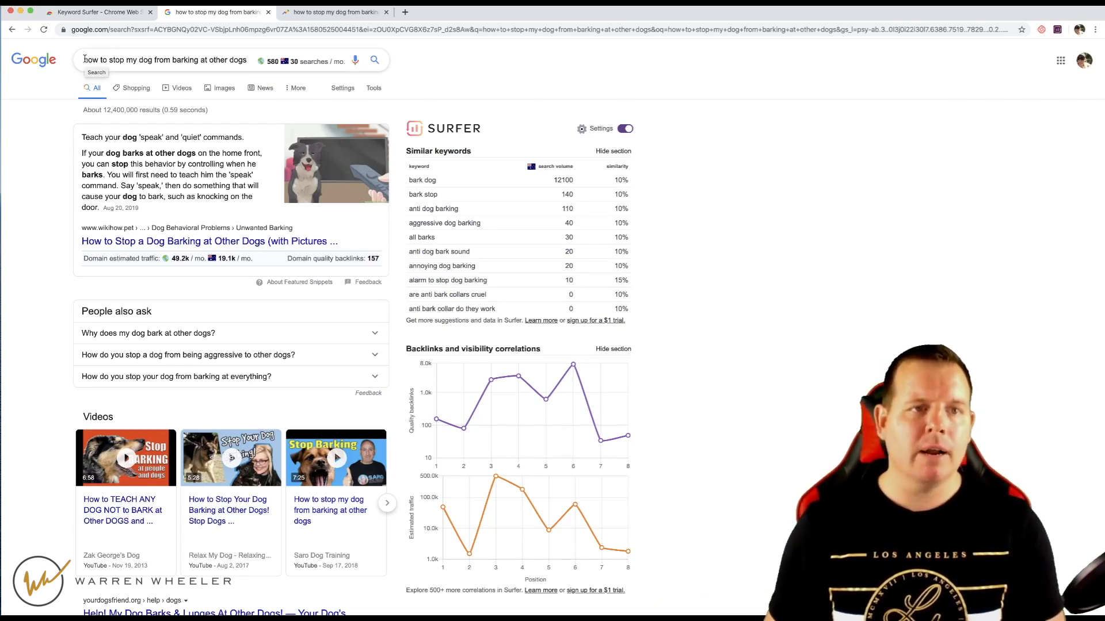
# Step: Enclose "how to stop my dog from barking at other dogs" in quotation marks again and rerun the exact-phrase search
pyautogui.moveTo(85, 60); pyautogui.dragTo(168, 60)
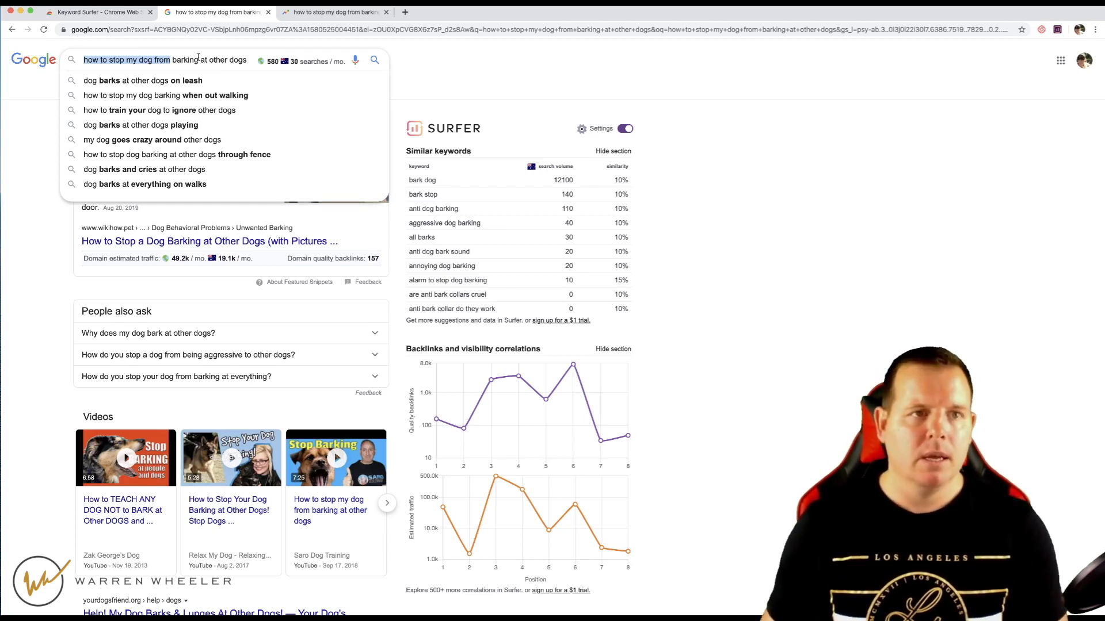
pyautogui.click(85, 55)
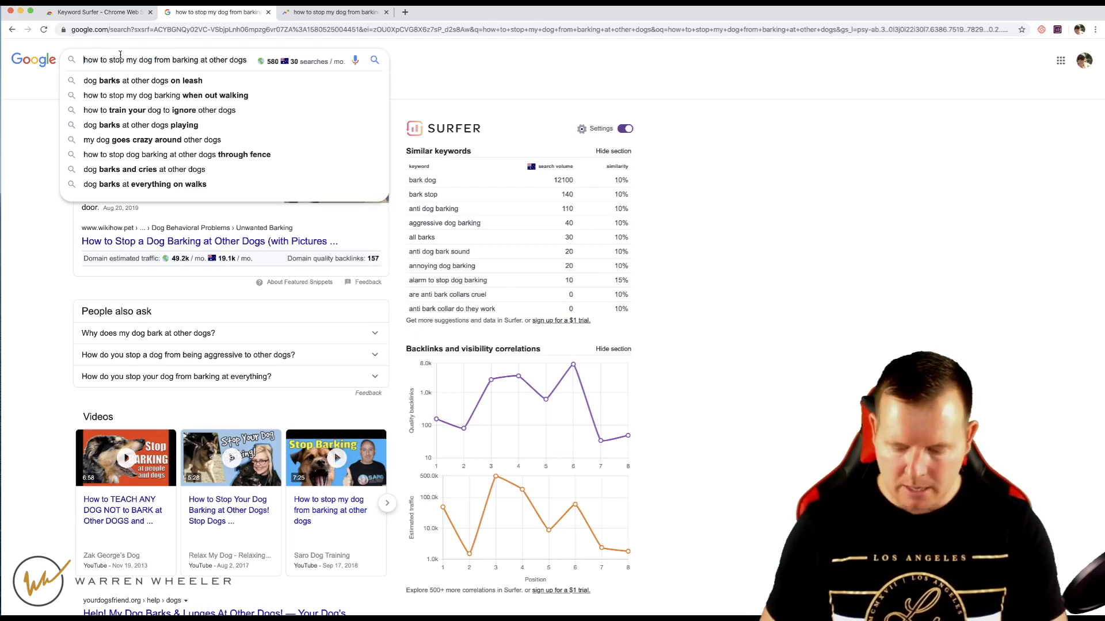
pyautogui.write('"')
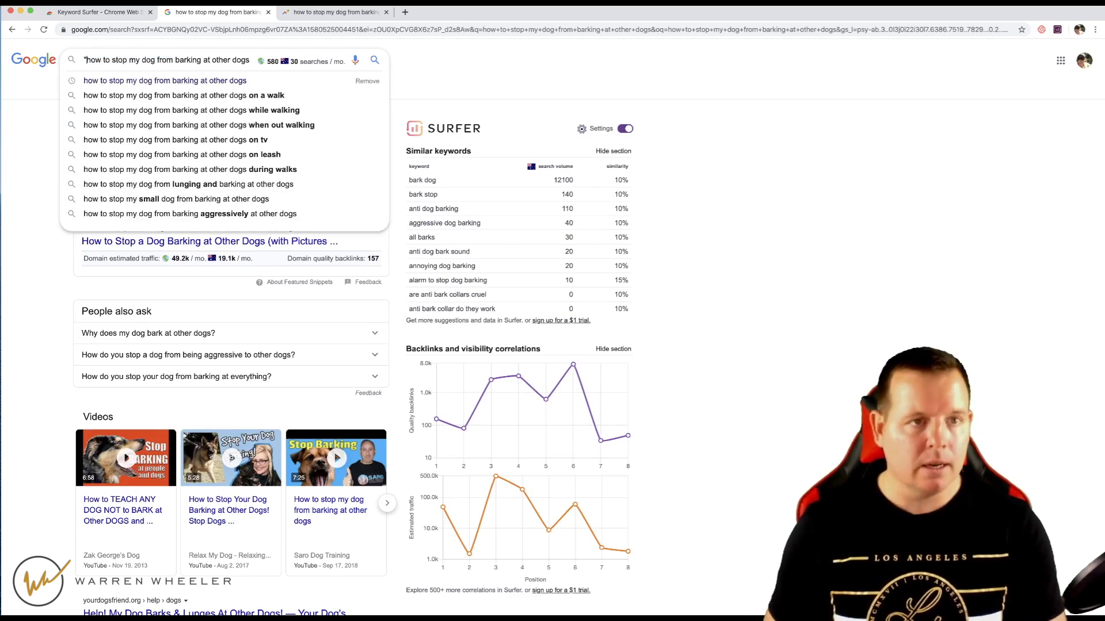
pyautogui.click(248, 60)
pyautogui.write('"')
pyautogui.press('Return')
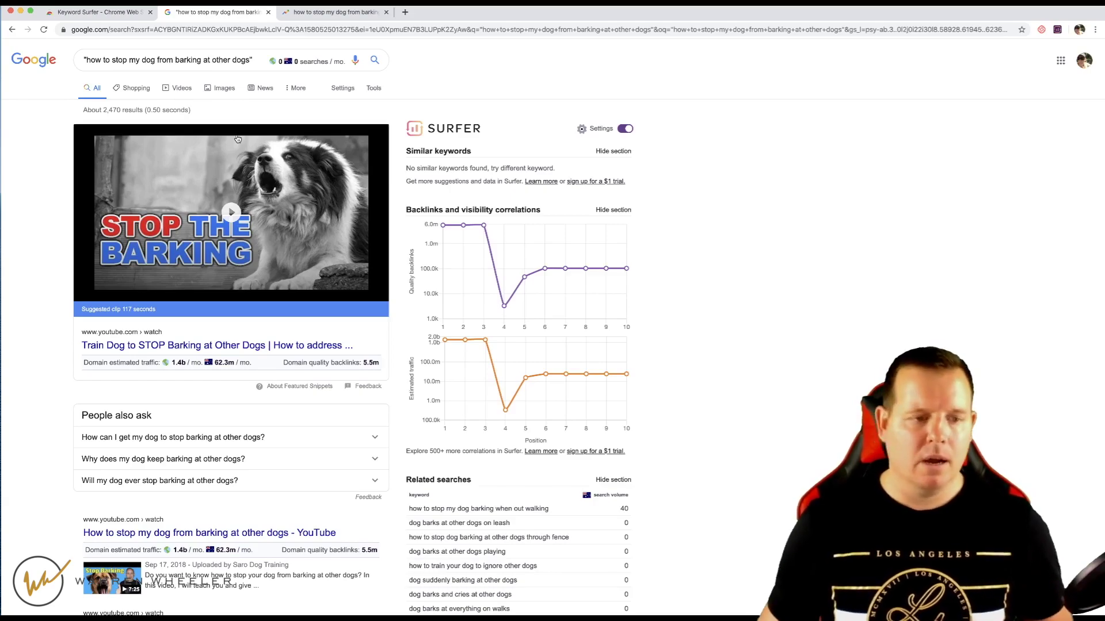
# Step: Look through the exact-phrase result count and the titles of the pages that rank for it
pyautogui.scroll(-5, 837, 294)
pyautogui.scroll(-5, 837, 294)
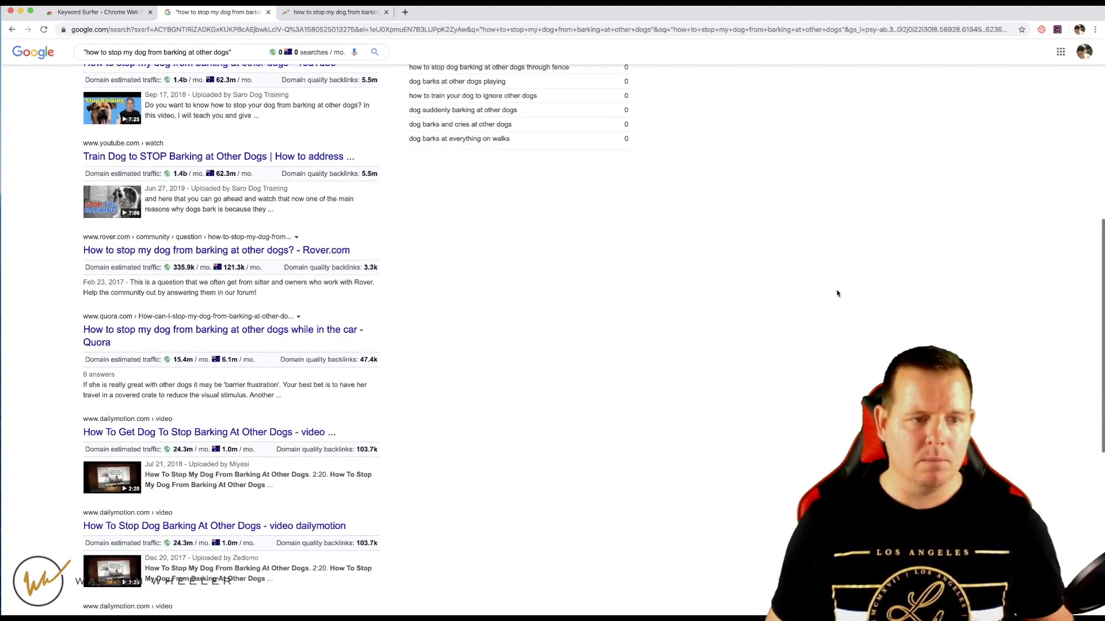
pyautogui.scroll(10, 837, 293)
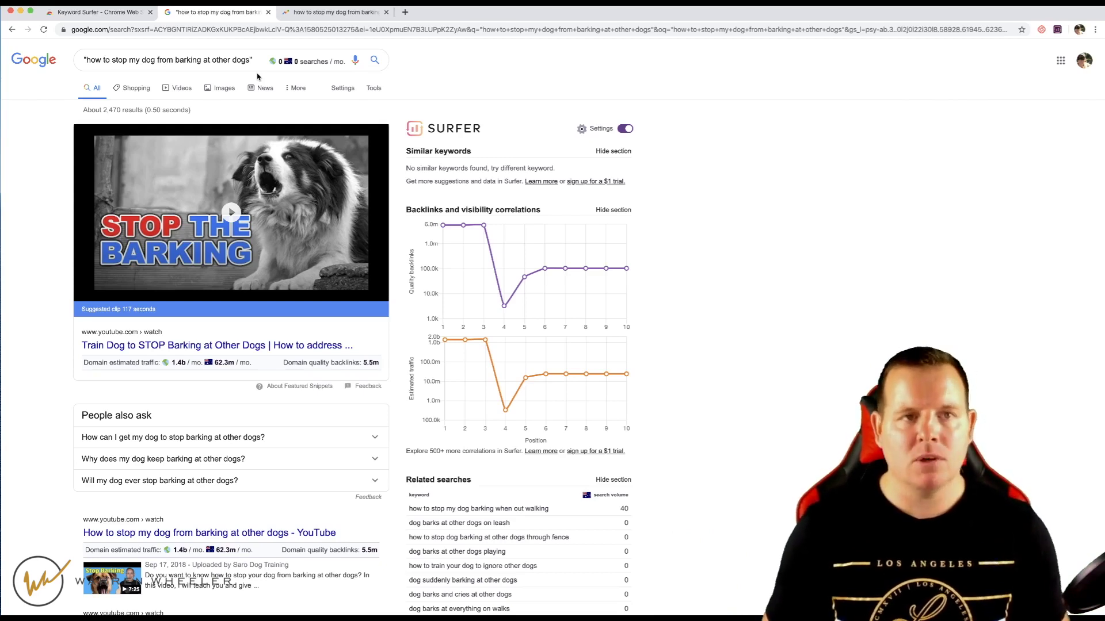
pyautogui.moveTo(249, 60); pyautogui.dragTo(84, 60)
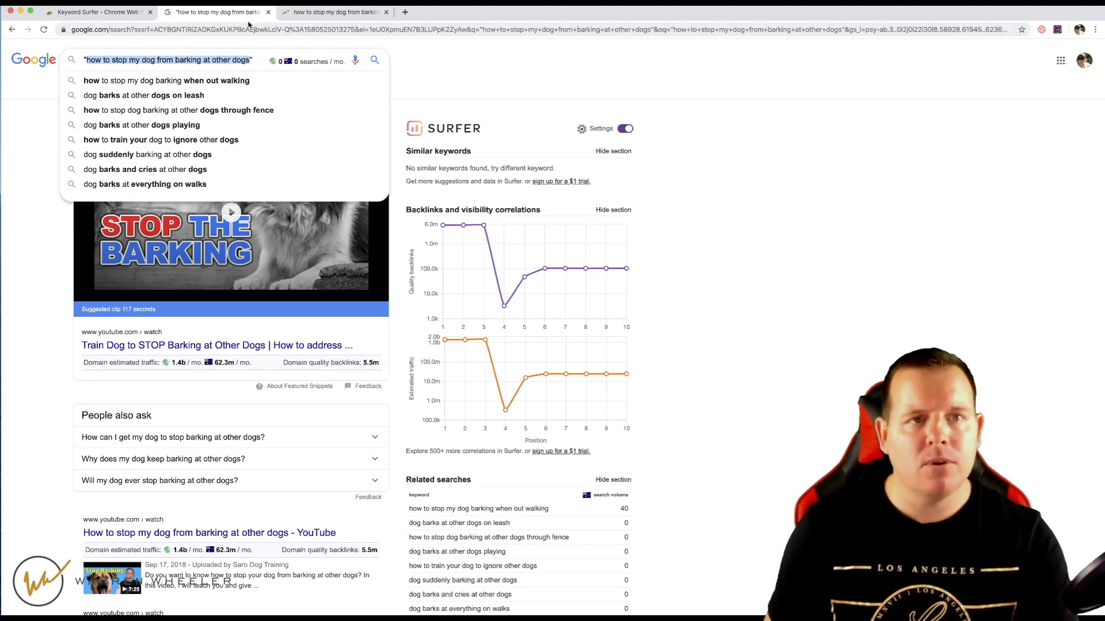
pyautogui.click(809, 142)
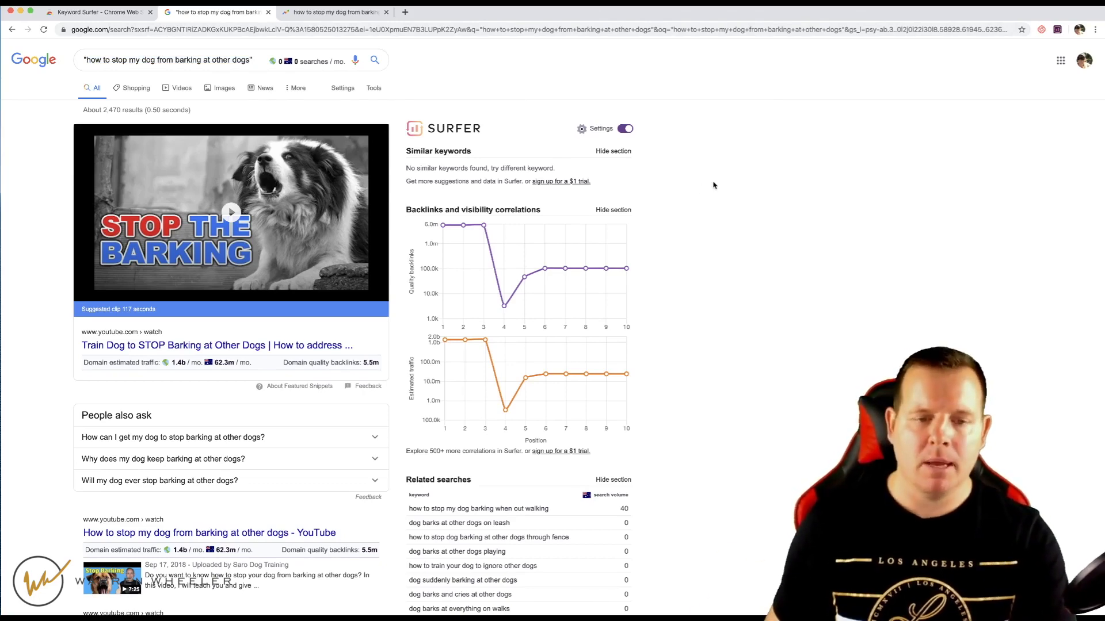
# Step: Examine the related searches and the estimated traffic and quality backlinks of the ranking YouTube, Rover, Quora and Dailymotion pages
pyautogui.scroll(-3, 772, 308)
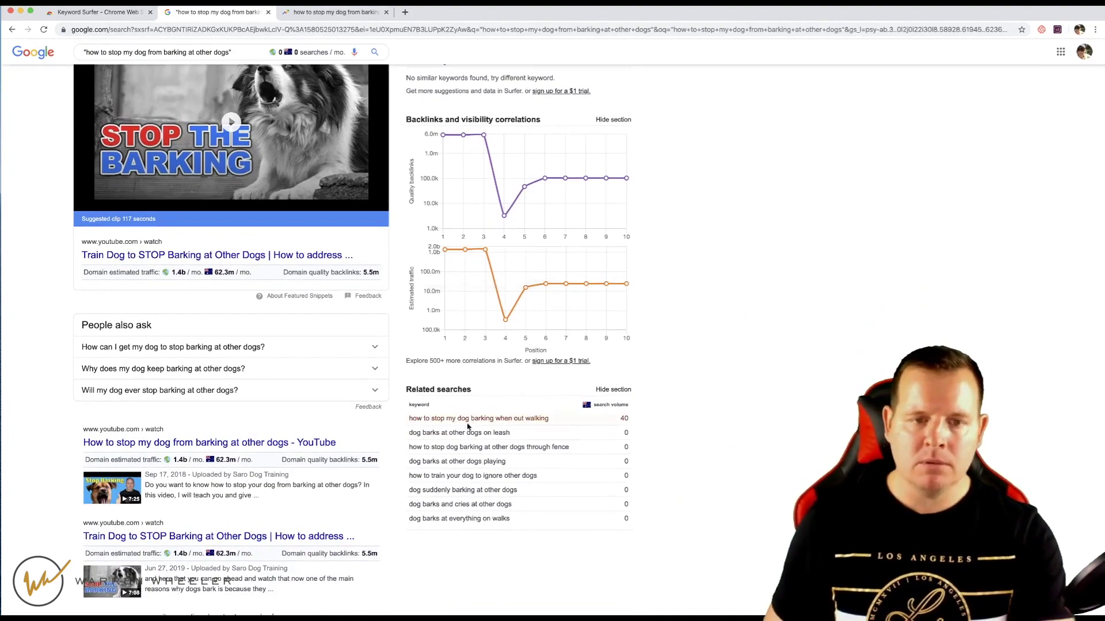
pyautogui.scroll(3, 527, 352)
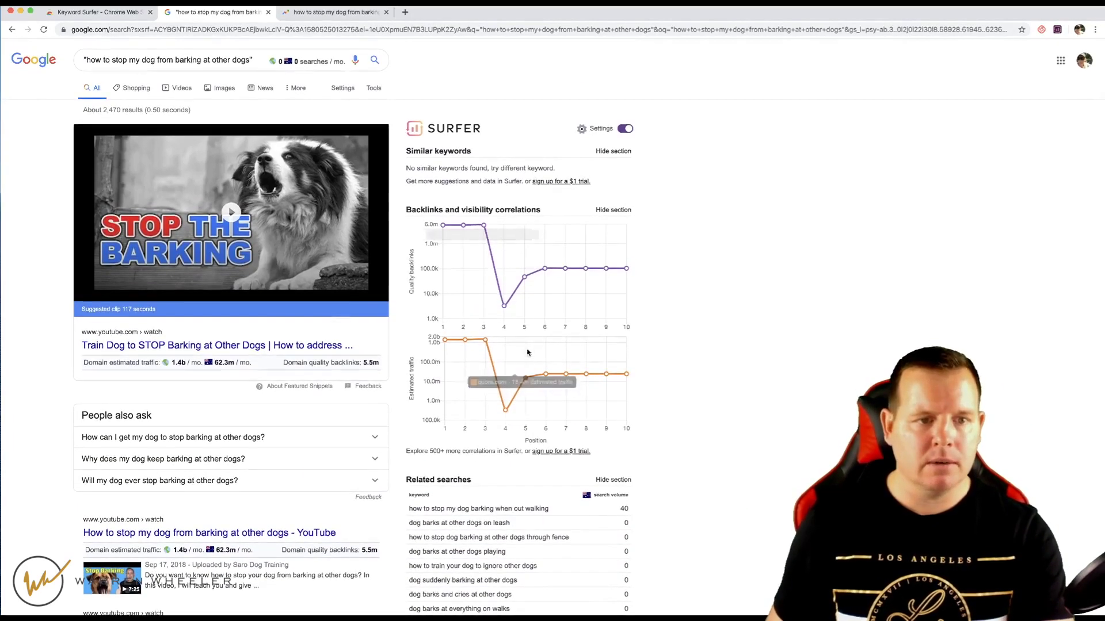
pyautogui.scroll(-2, 699, 359)
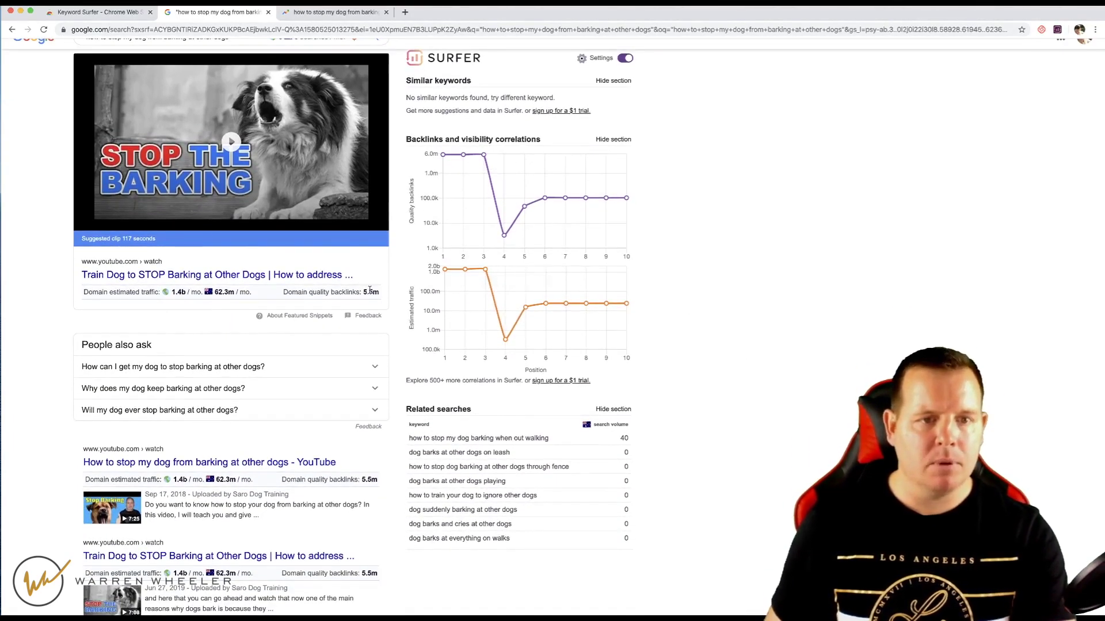
pyautogui.moveTo(377, 292); pyautogui.dragTo(175, 293)
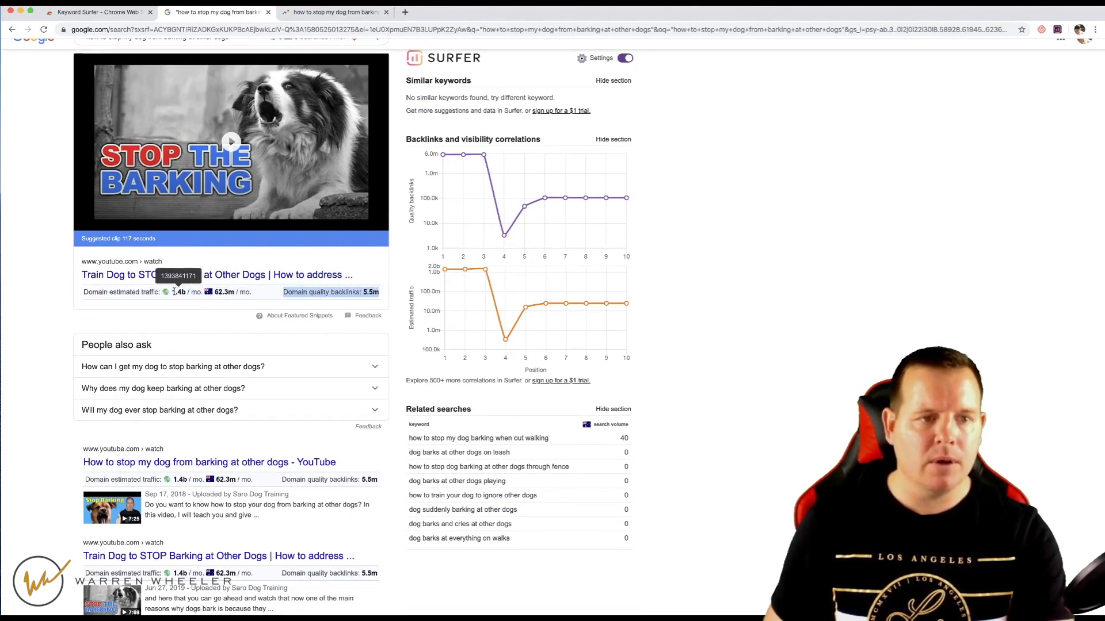
pyautogui.scroll(-7, 187, 306)
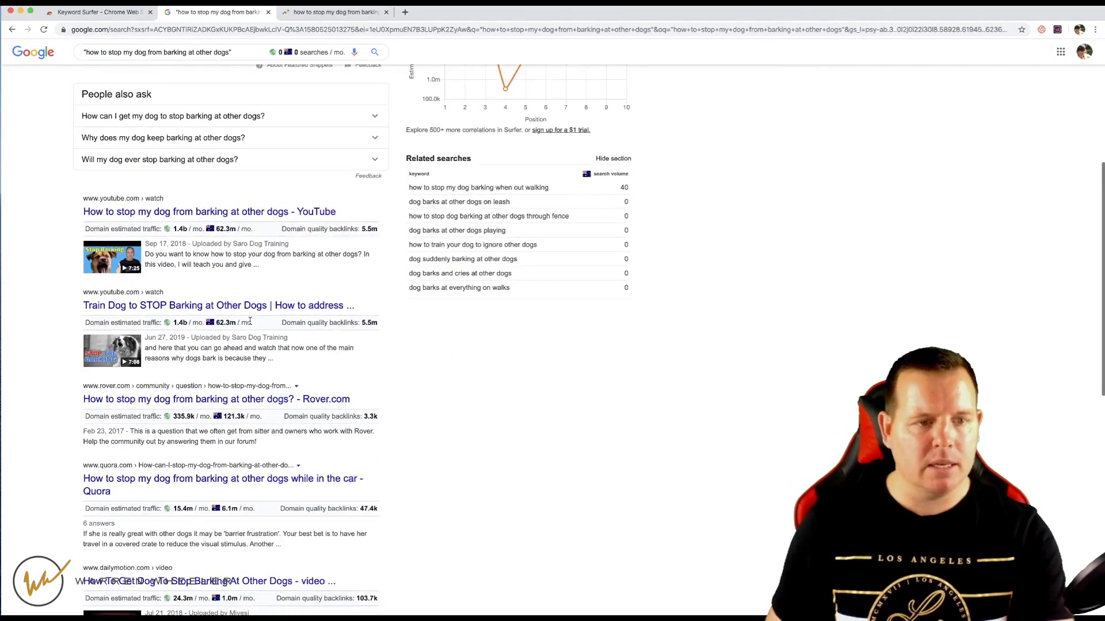
pyautogui.scroll(-1, 250, 322)
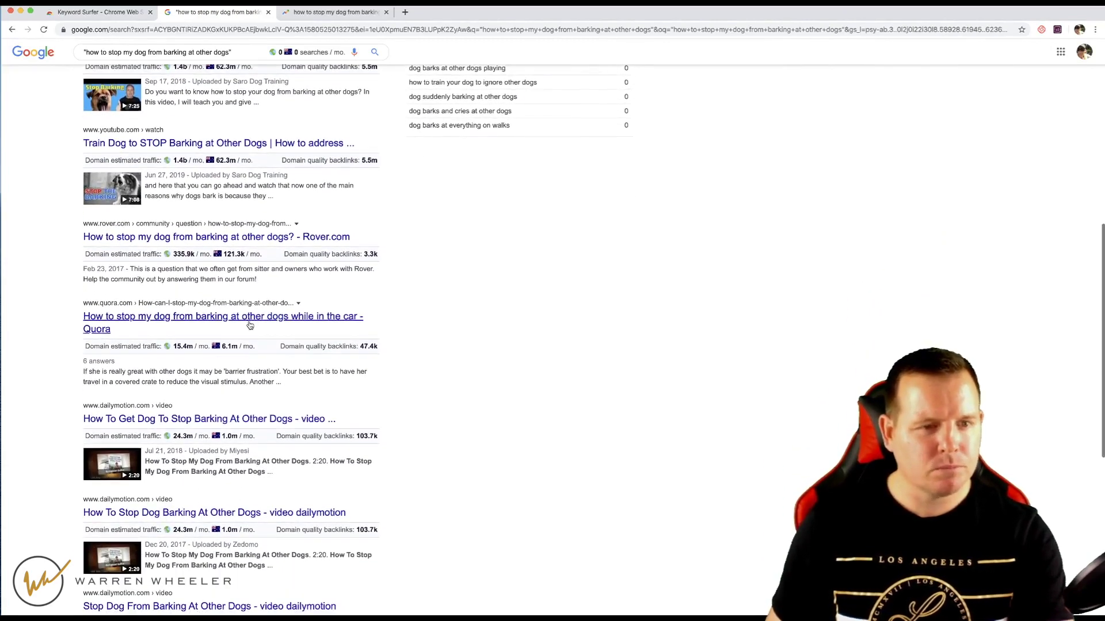
pyautogui.moveTo(175, 345)
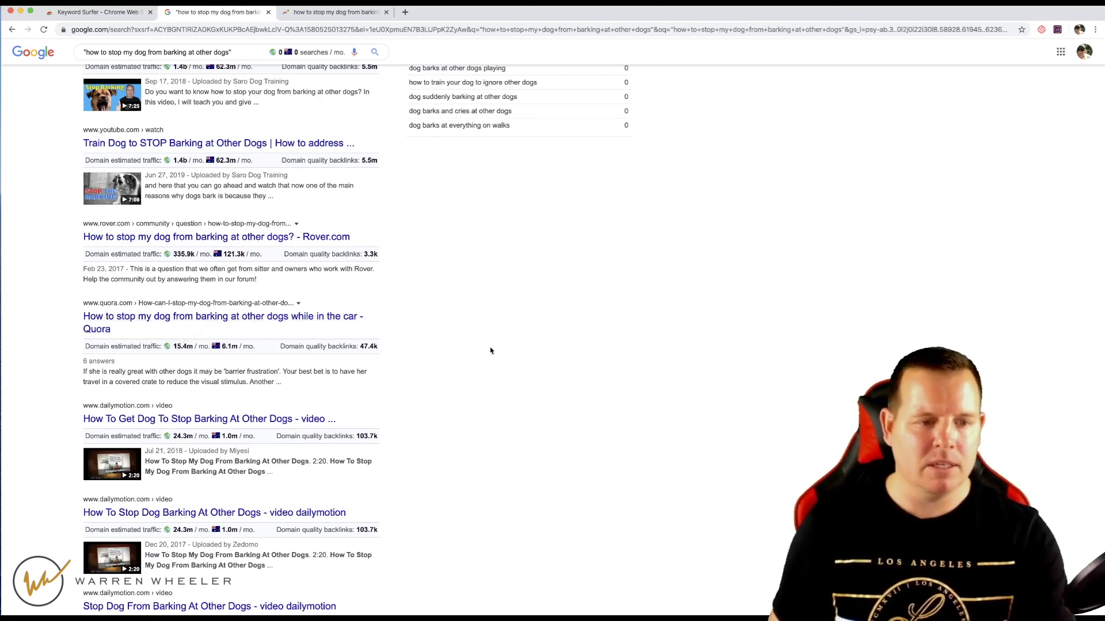
pyautogui.scroll(-4, 490, 350)
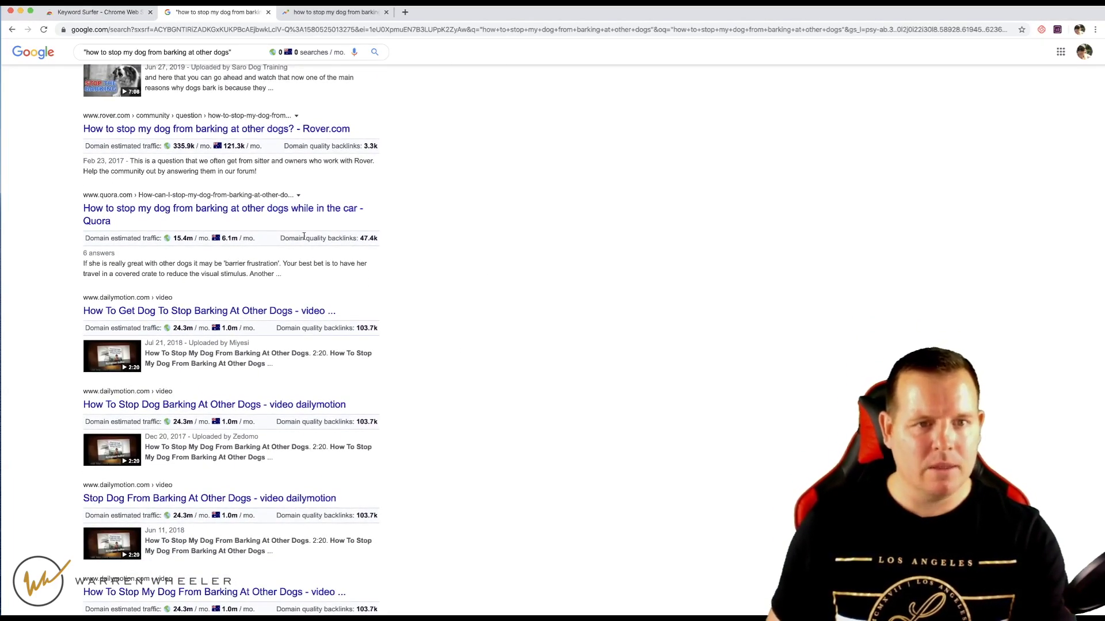
# Step: Compare the Quora page's domain quality backlinks with the other ranking pages, the related searches and the backlink and traffic charts
pyautogui.moveTo(280, 238); pyautogui.dragTo(366, 238)
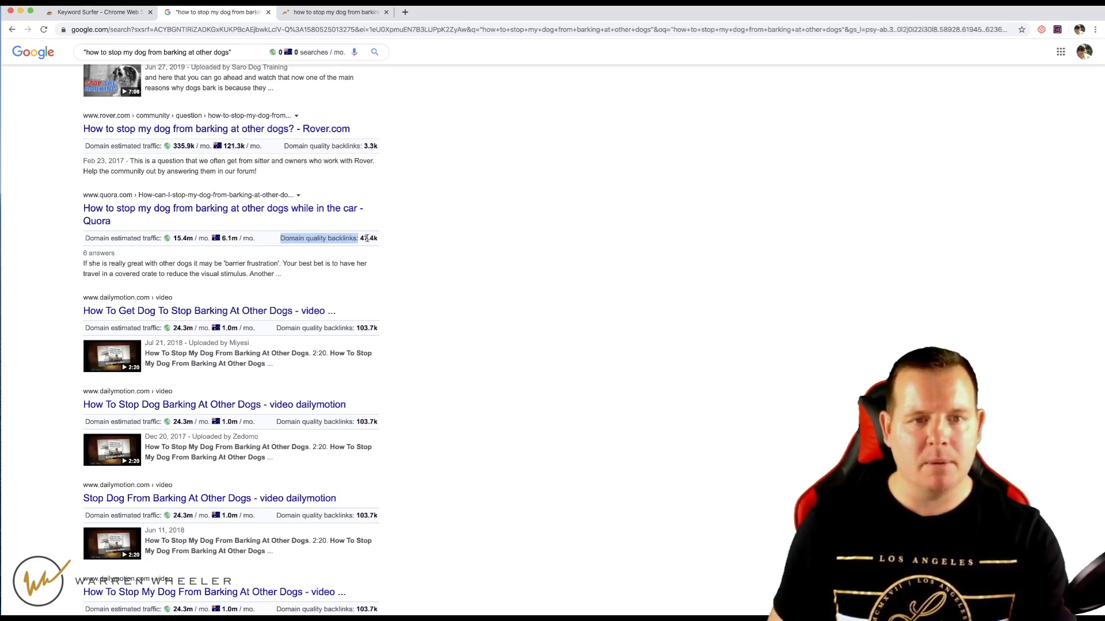
pyautogui.scroll(-5, 460, 330)
pyautogui.scroll(-3, 460, 329)
pyautogui.scroll(10, 460, 329)
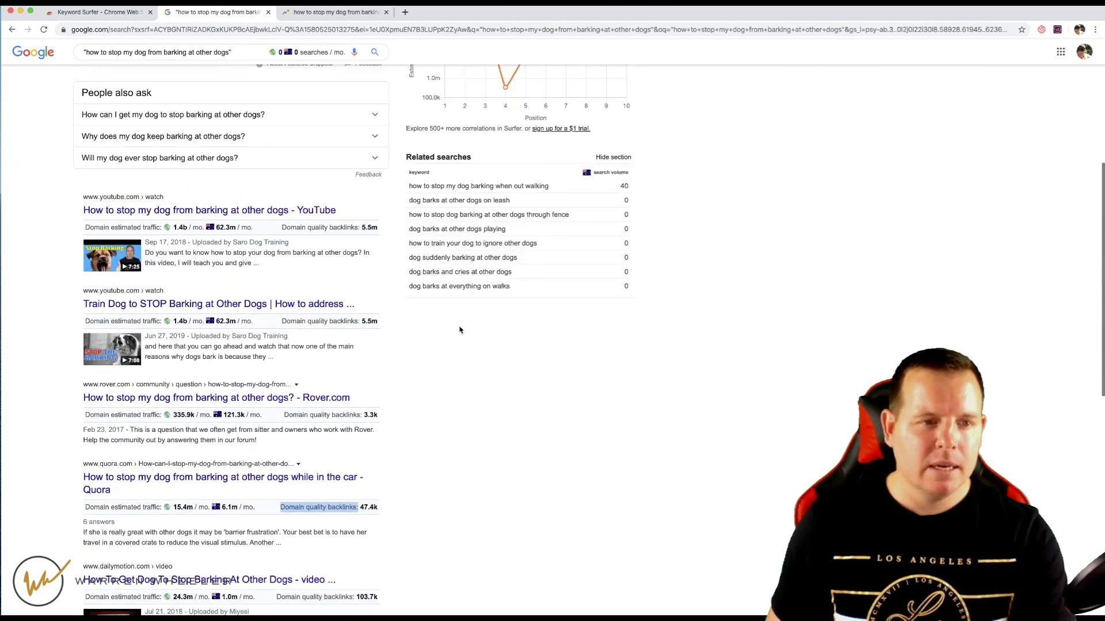
pyautogui.scroll(-4, 460, 330)
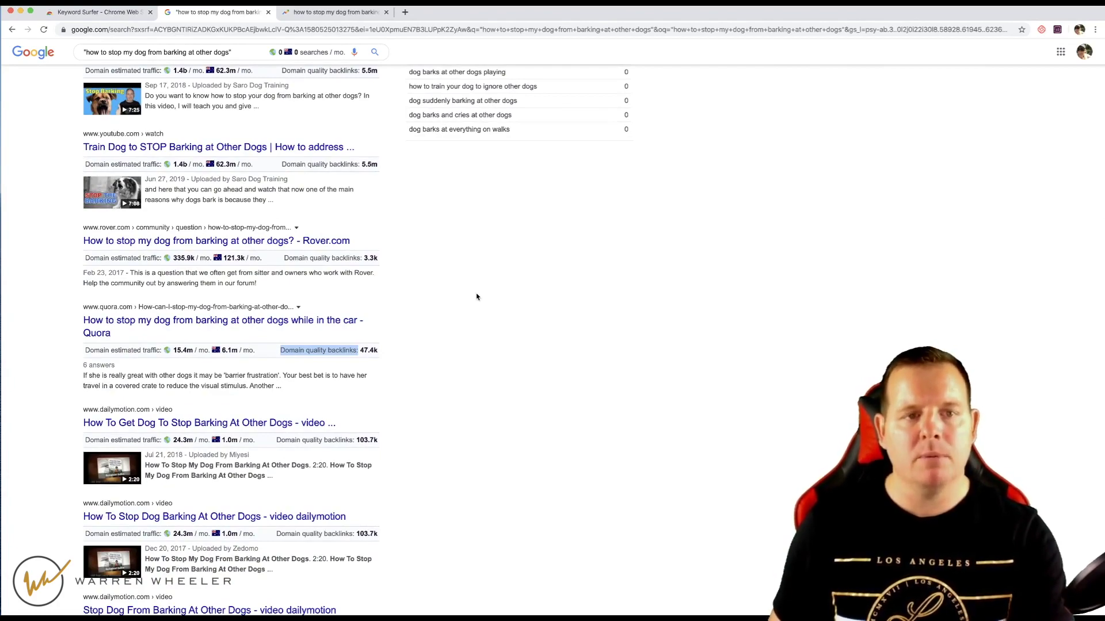
pyautogui.scroll(1, 476, 297)
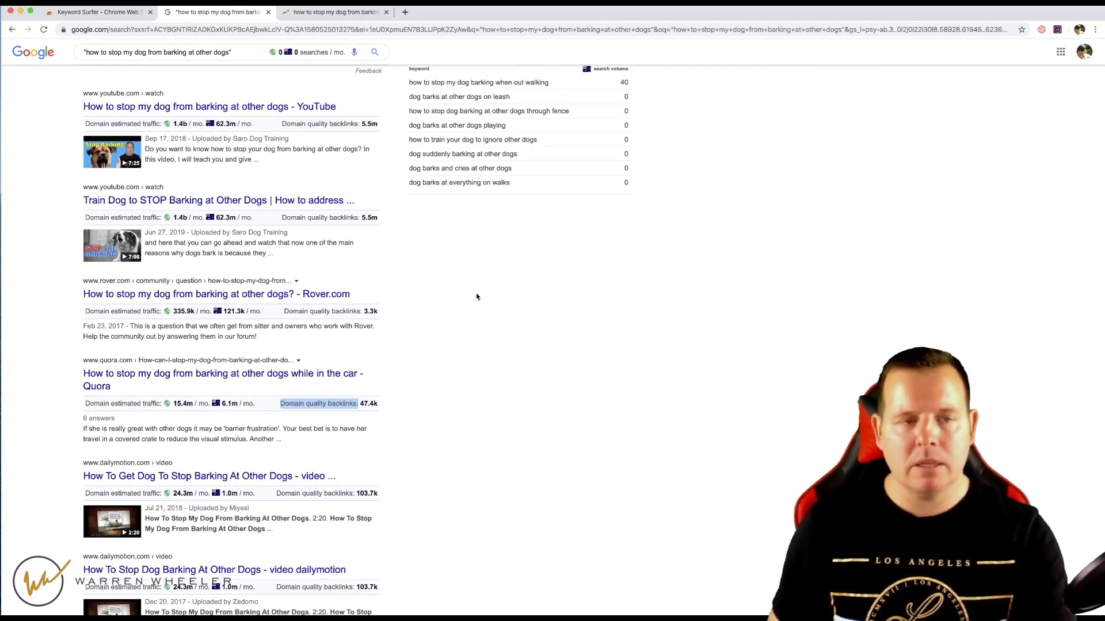
pyautogui.scroll(5, 476, 297)
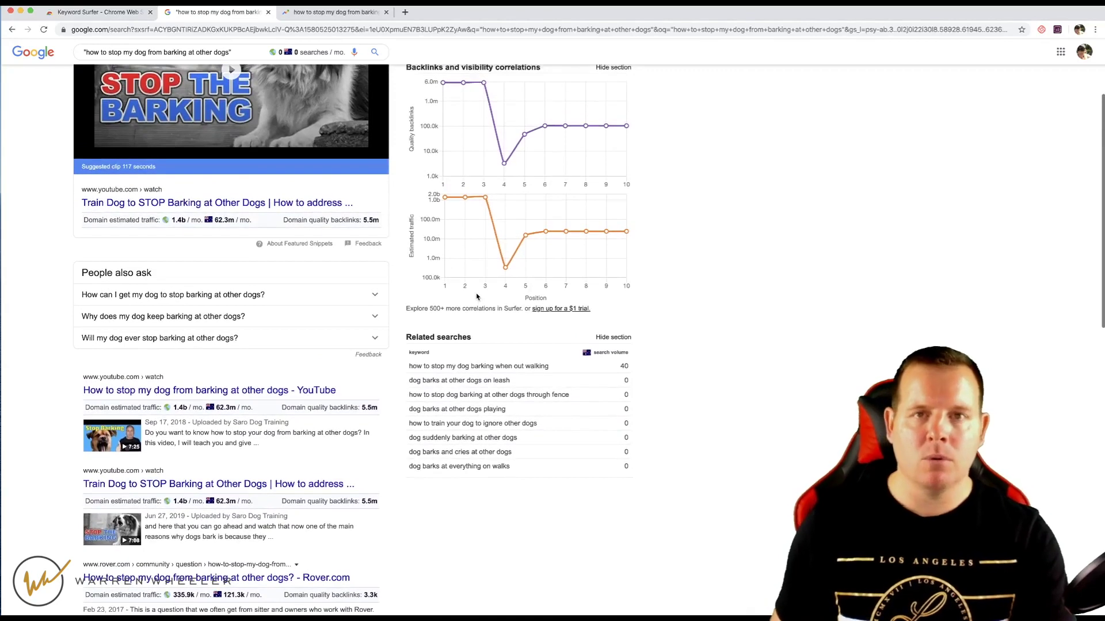
pyautogui.scroll(3, 477, 297)
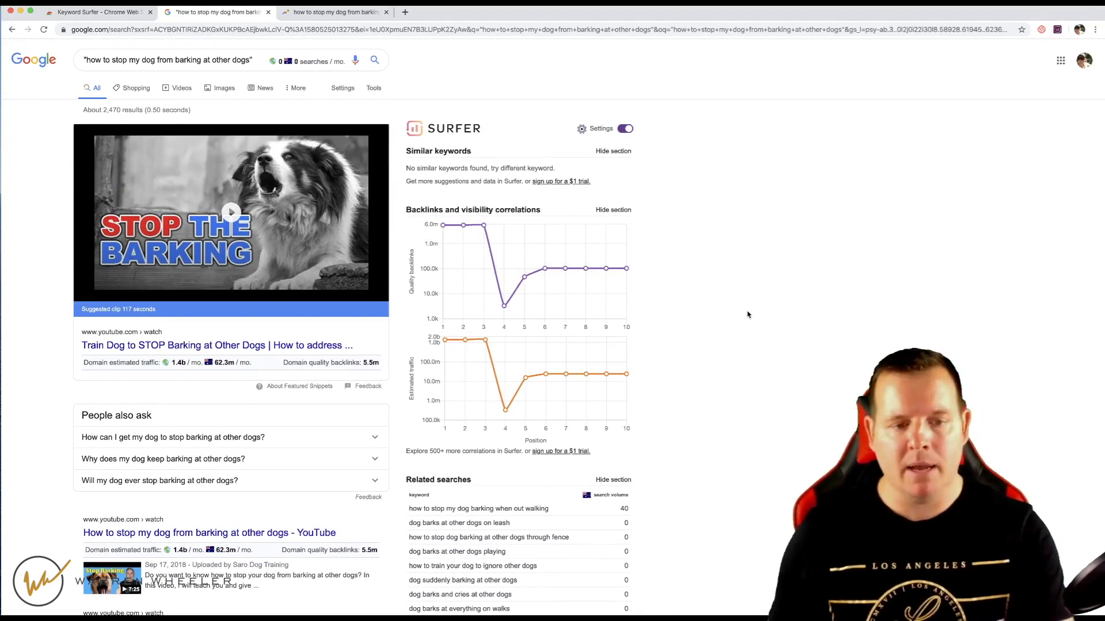
# Step: Check the exact-phrase result count and compare the quoted search phrase against the titles of the ranking pages
pyautogui.moveTo(121, 109); pyautogui.dragTo(102, 109)
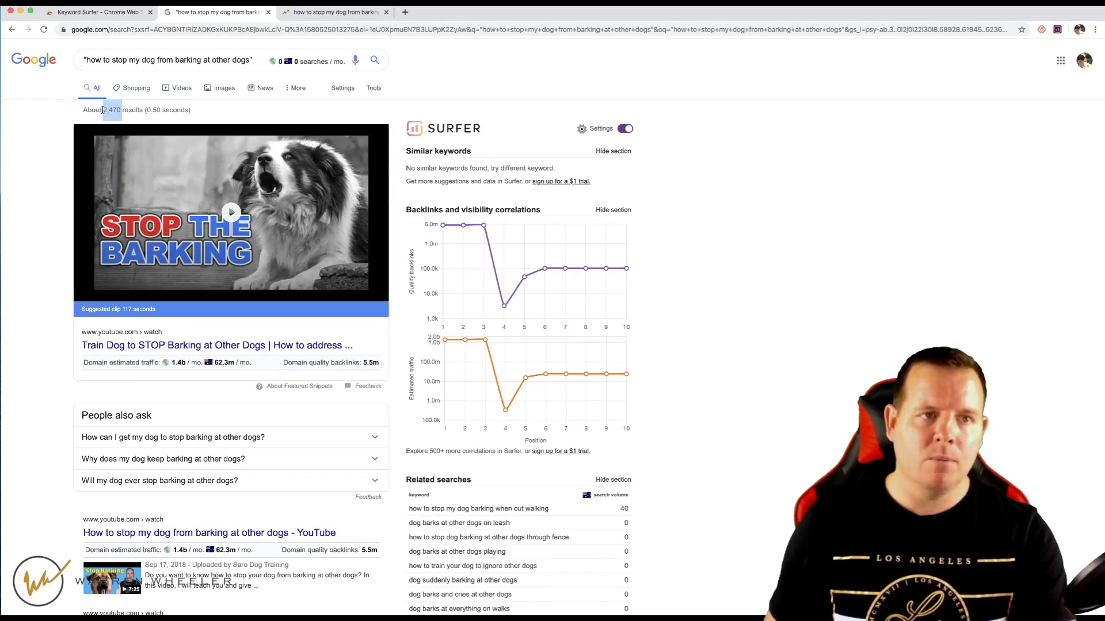
pyautogui.moveTo(84, 109); pyautogui.dragTo(144, 110)
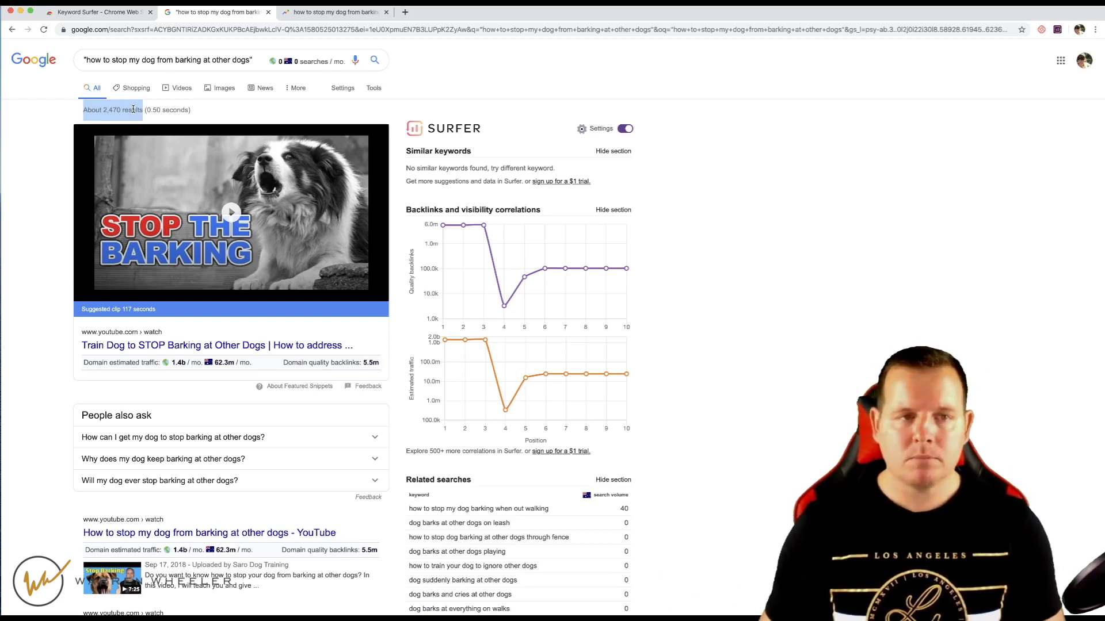
pyautogui.click(104, 110)
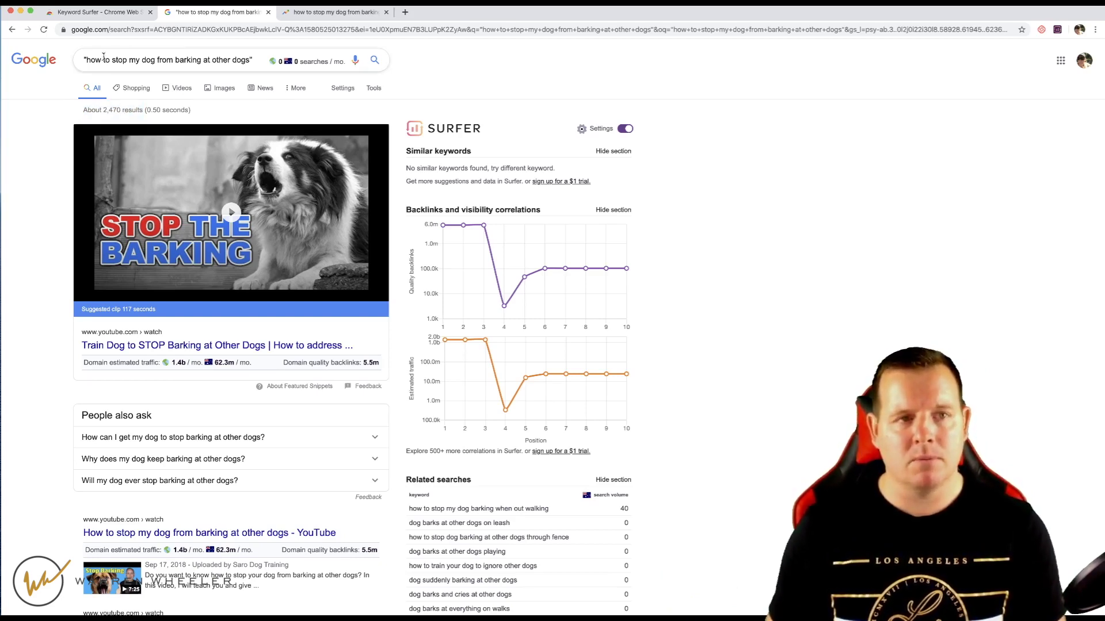
pyautogui.moveTo(86, 57); pyautogui.dragTo(249, 58)
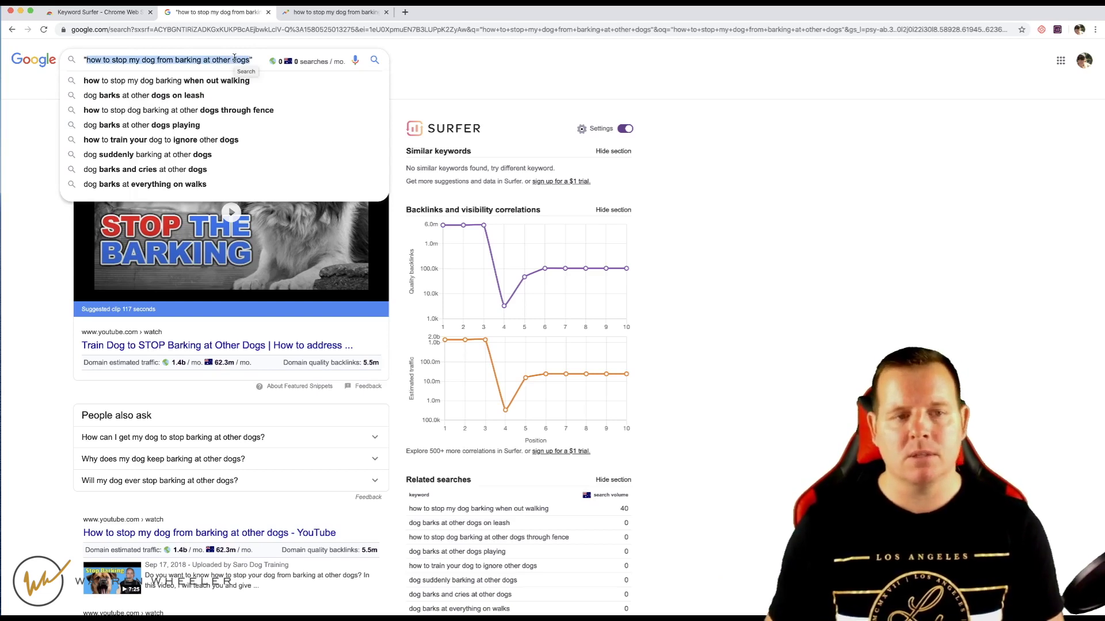
pyautogui.click(50, 206)
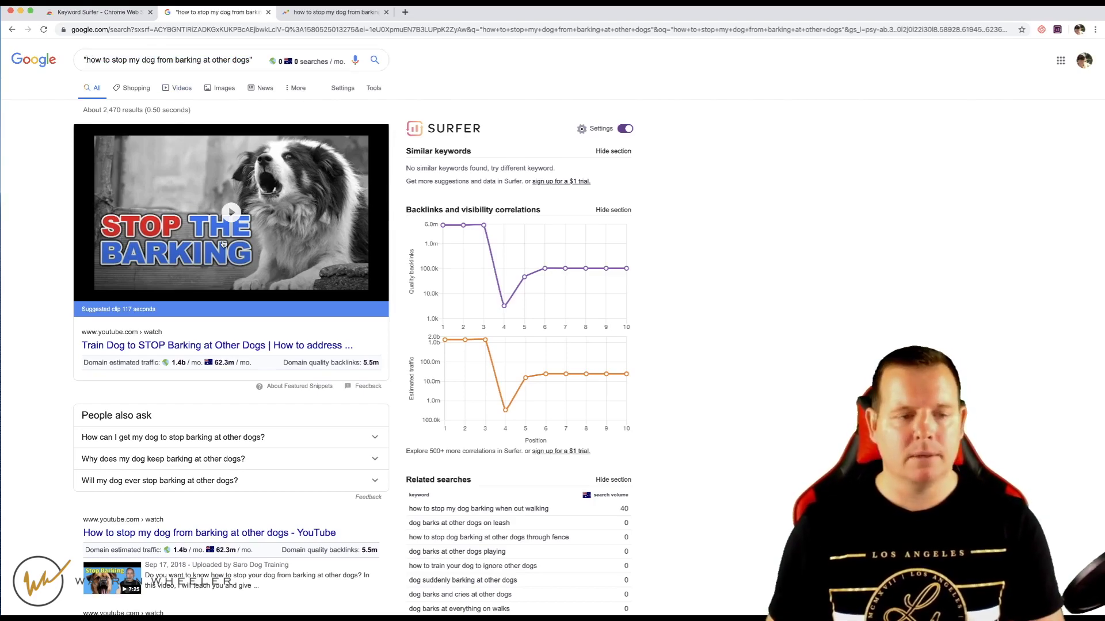
pyautogui.scroll(-7, 225, 244)
pyautogui.scroll(6, 224, 244)
pyautogui.scroll(2, 223, 244)
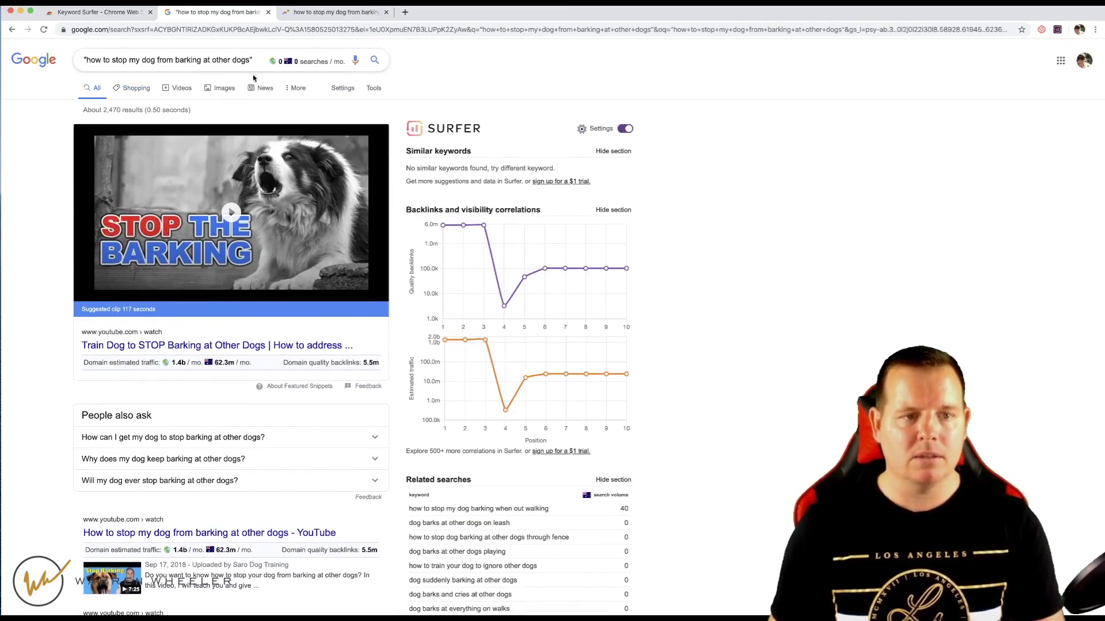
pyautogui.scroll(-20, 288, 357)
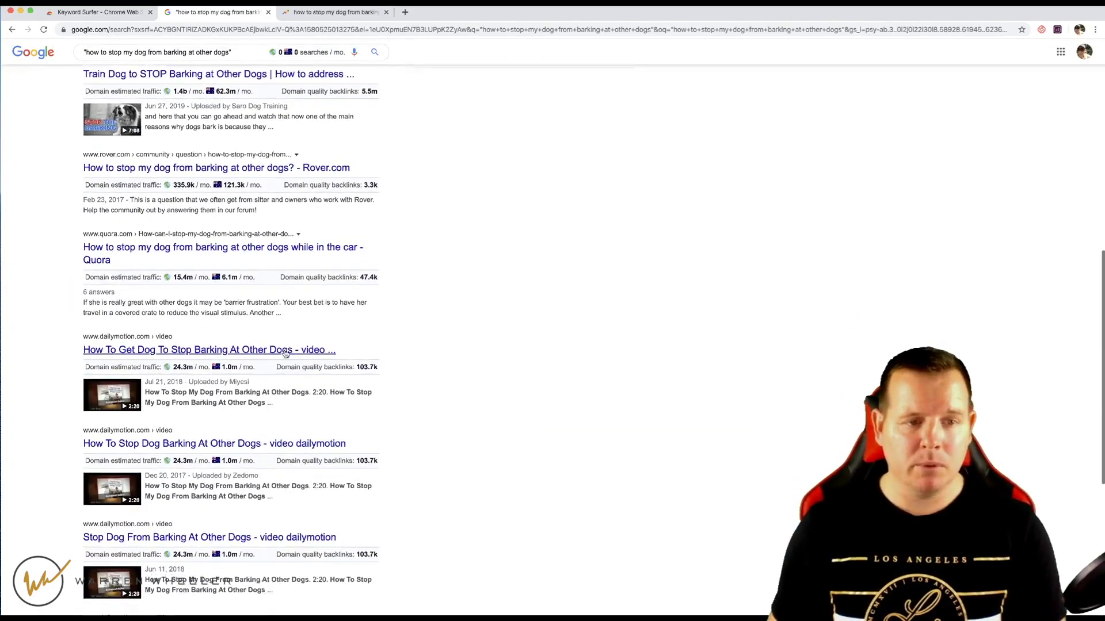
pyautogui.scroll(20, 285, 353)
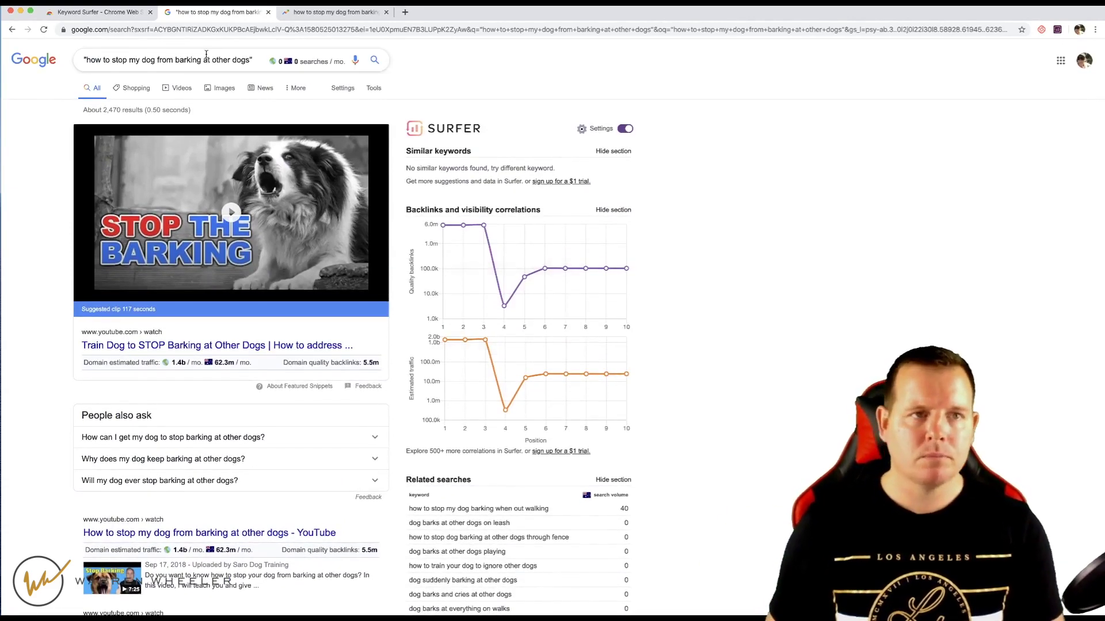
# Step: View the Keyword Surfer page in the Chrome Web Store, dismissing its reload dialog, and return to the exact-phrase search results
pyautogui.click(96, 15)
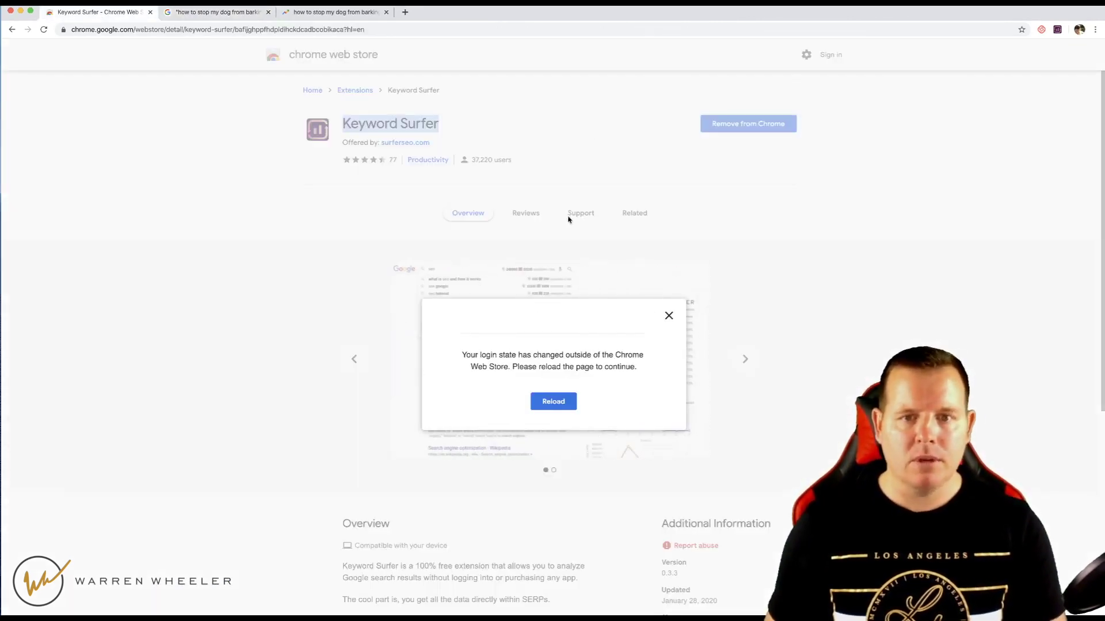
pyautogui.click(669, 315)
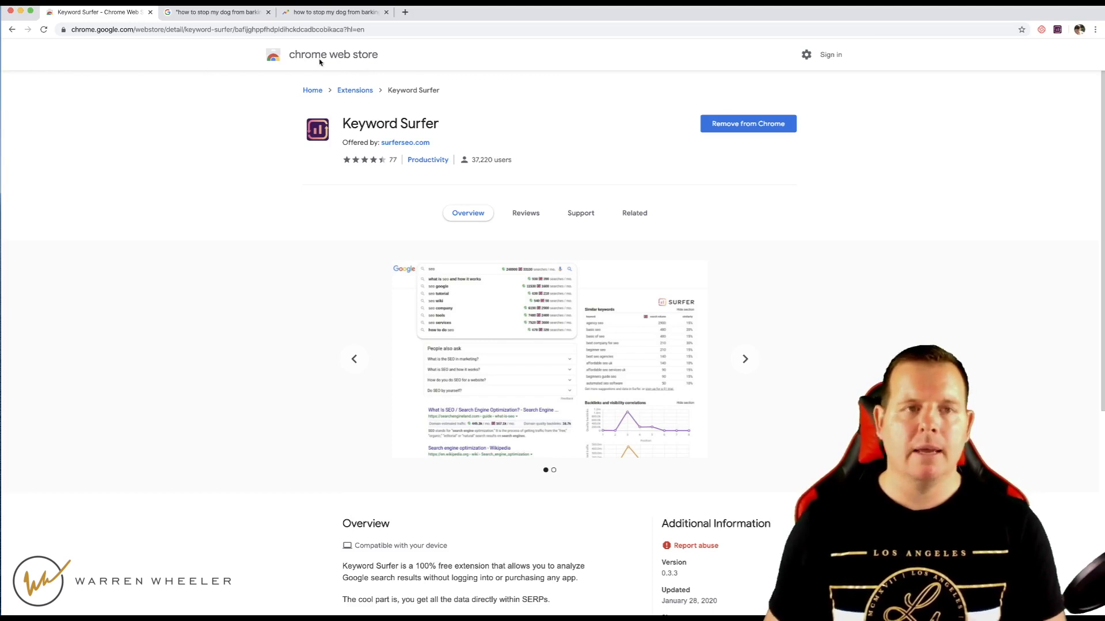
pyautogui.click(219, 12)
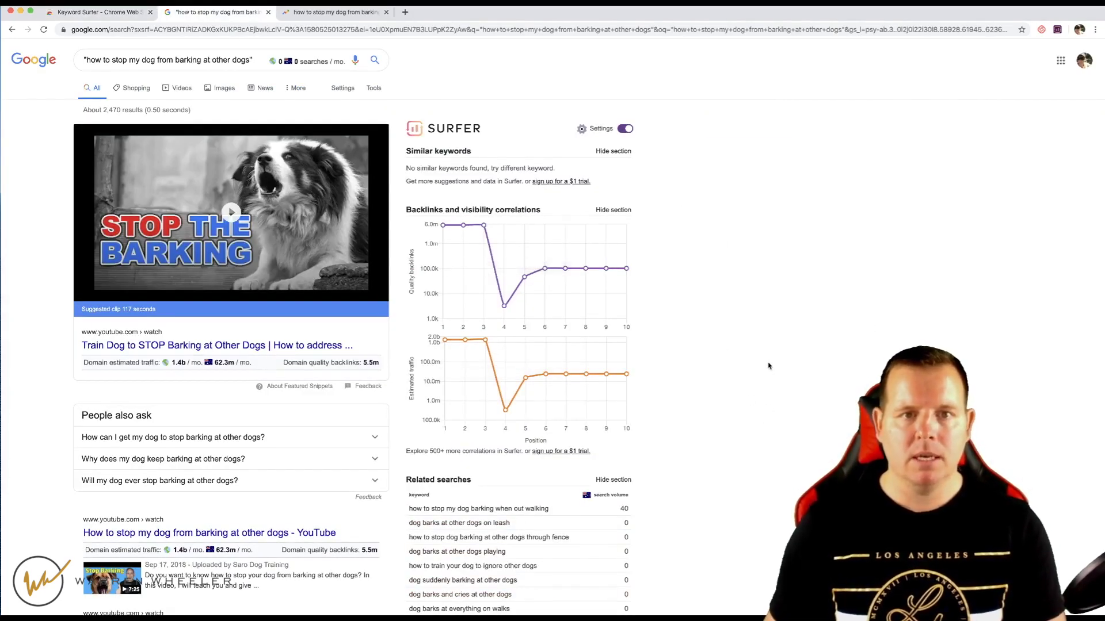
pyautogui.scroll(-3, 769, 366)
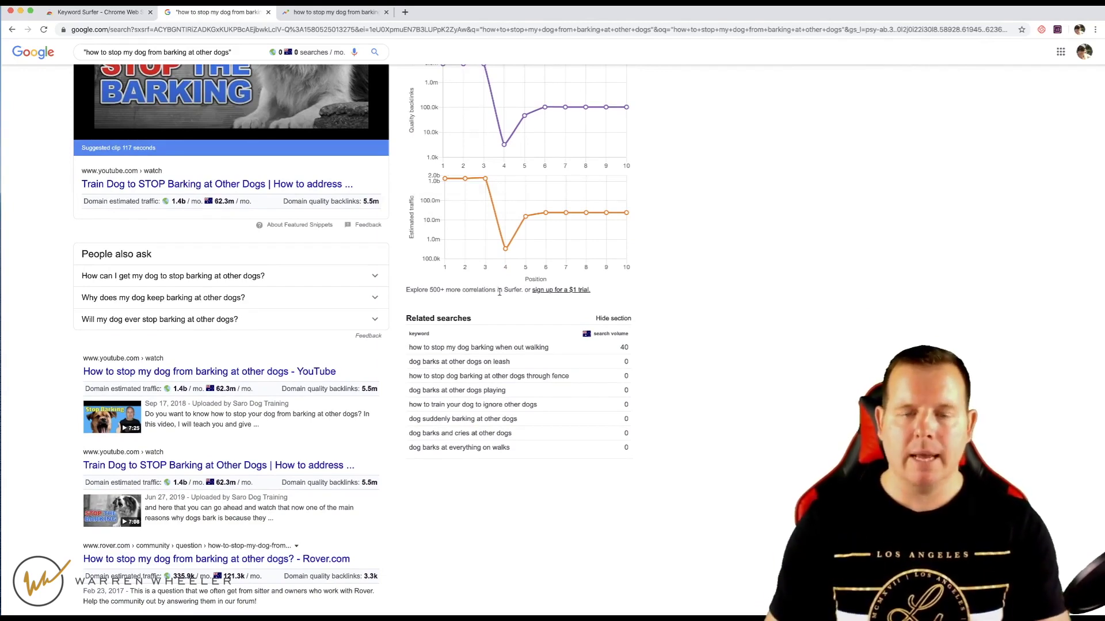
pyautogui.scroll(3, 664, 347)
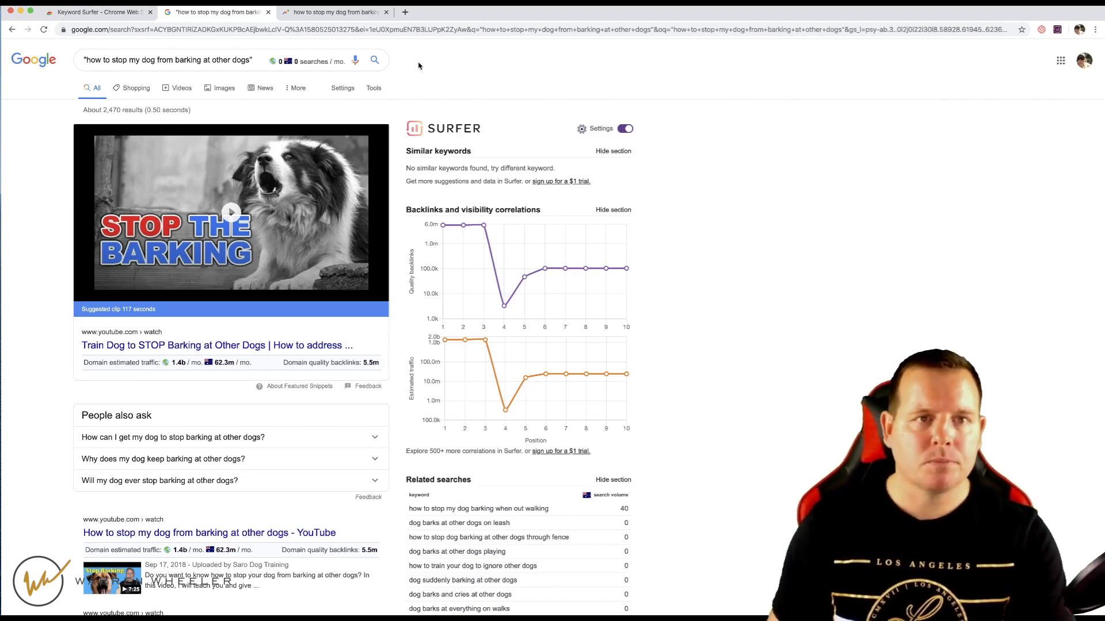
# Step: Search Google for answerthepublic.com in a new tab and open the AnswerThePublic website from the results
pyautogui.click(404, 12)
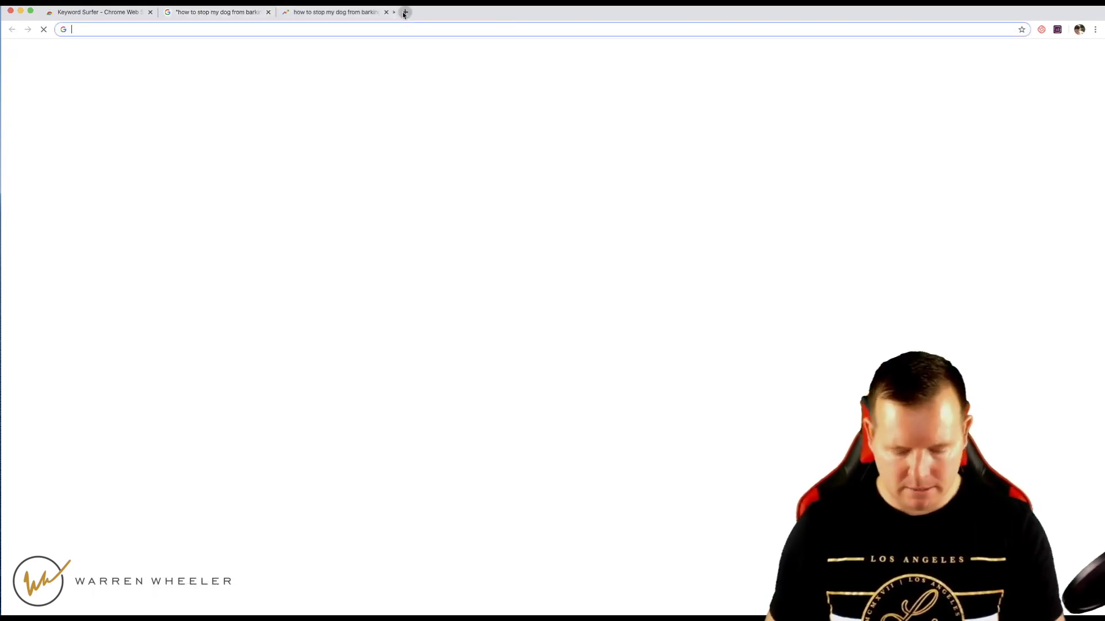
pyautogui.write('answerthepu')
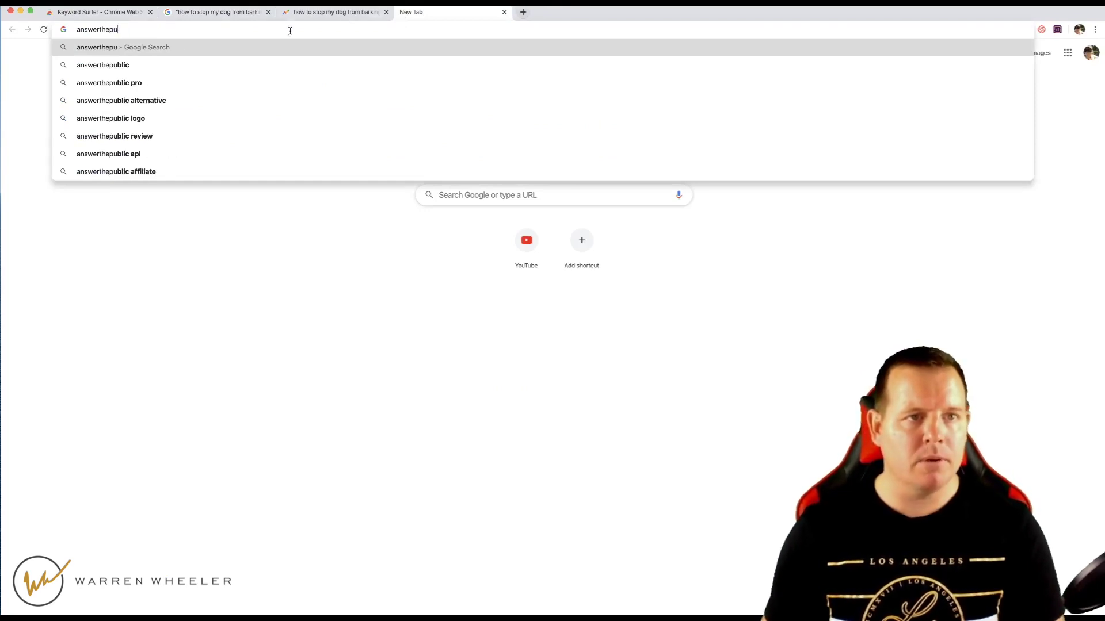
pyautogui.click(322, 65)
pyautogui.click(180, 60)
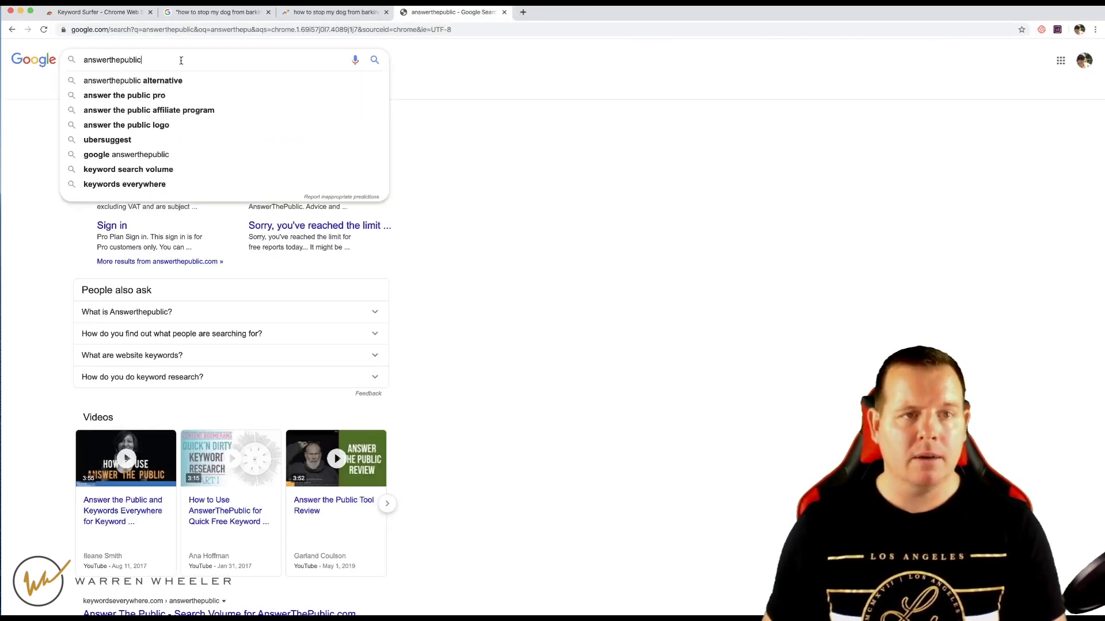
pyautogui.write('.com')
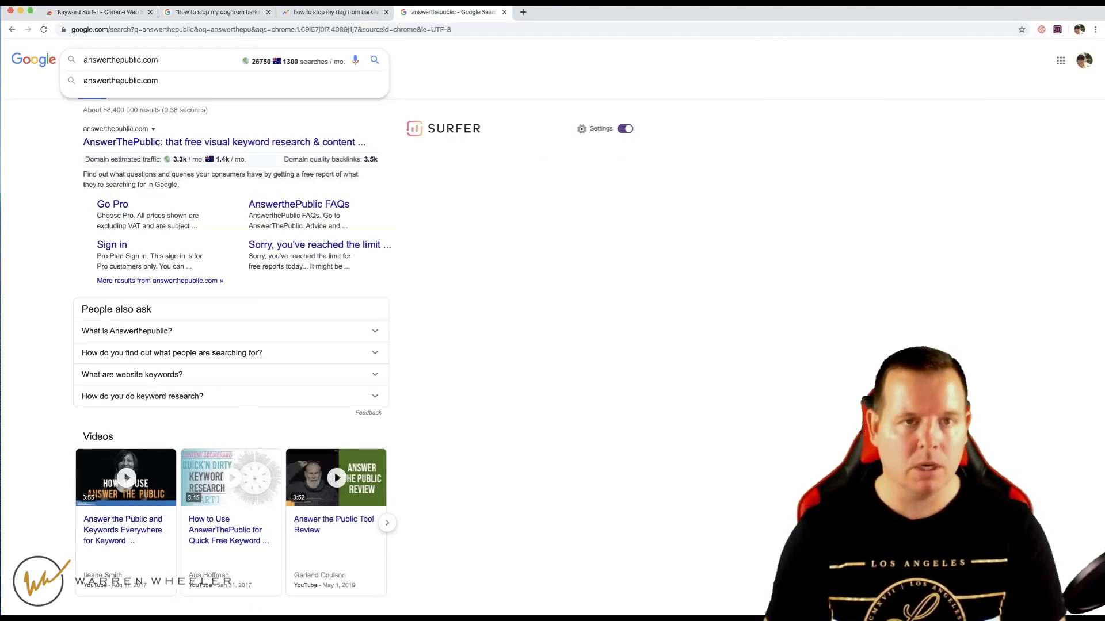
pyautogui.press('Return')
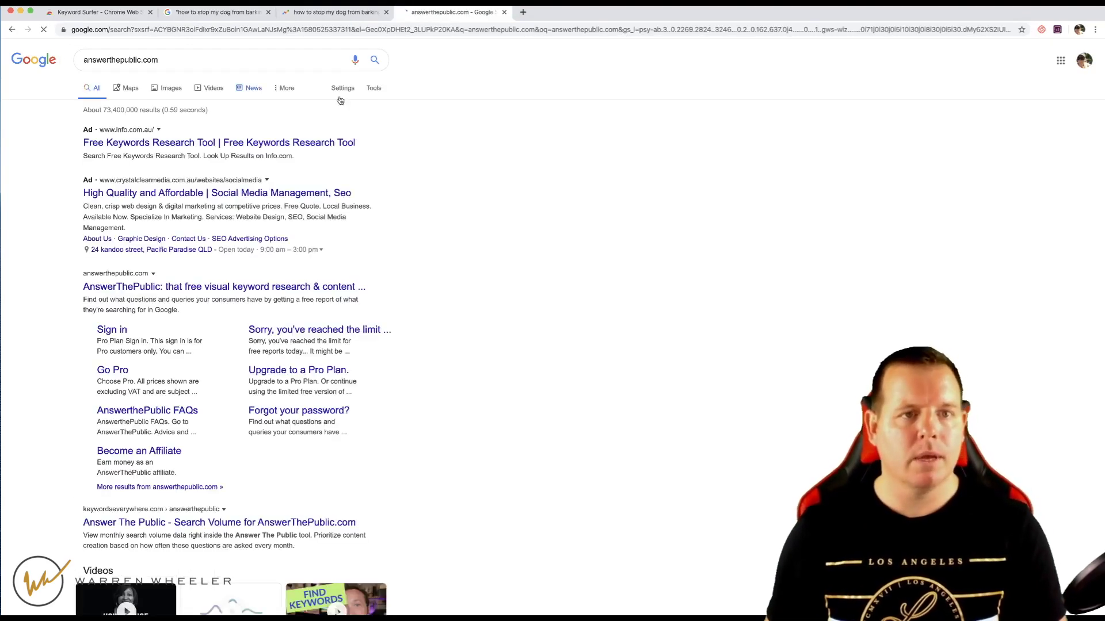
pyautogui.scroll(-3, 682, 249)
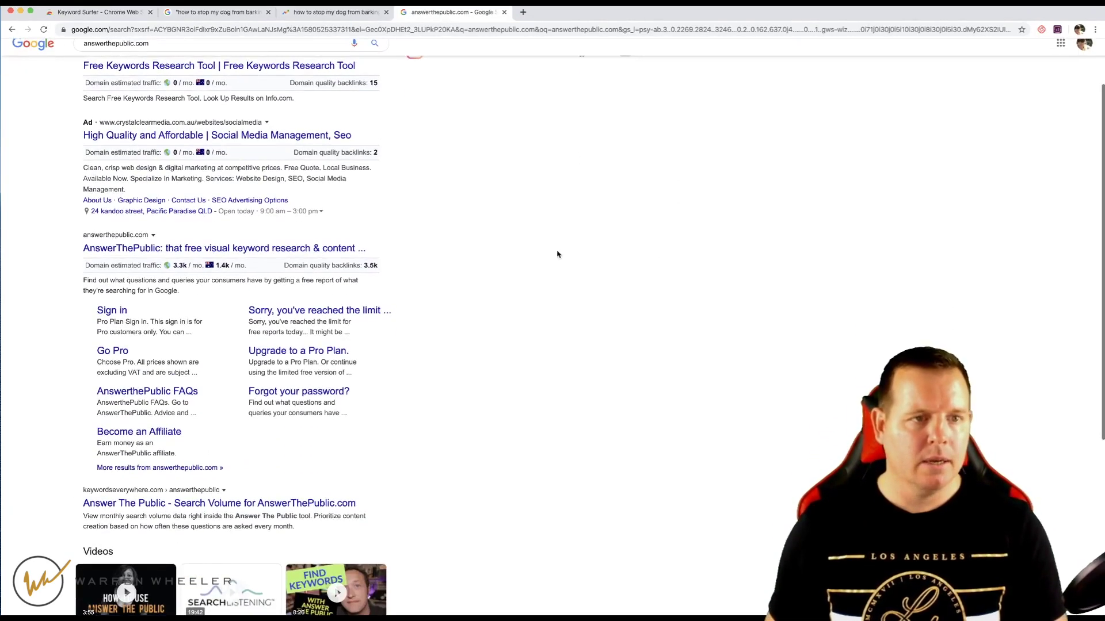
pyautogui.click(190, 248)
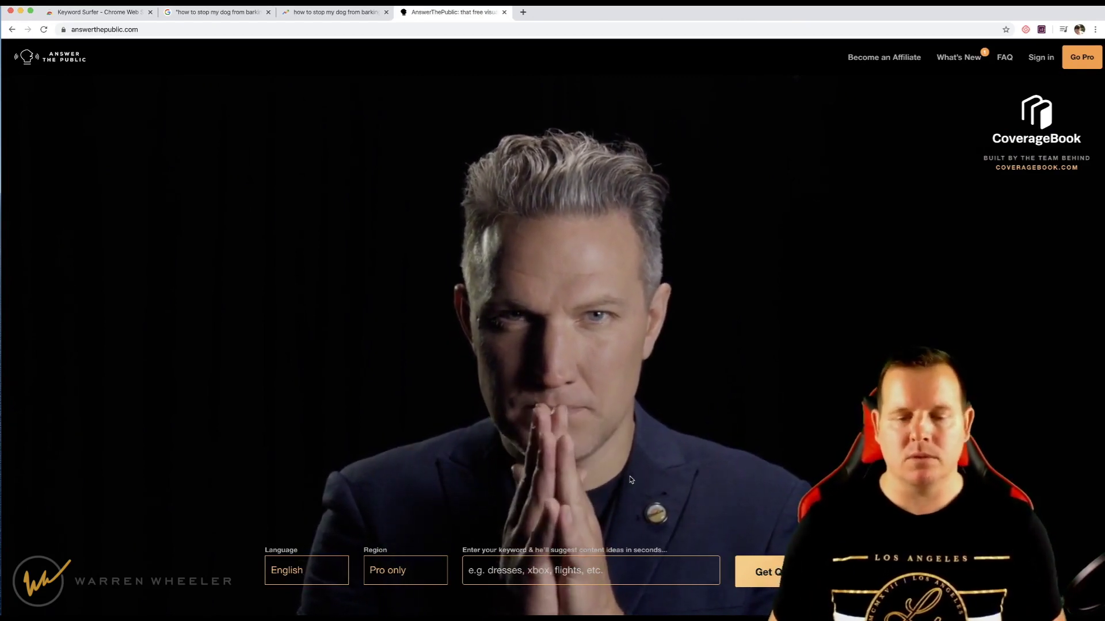
# Step: Generate an AnswerThePublic report for the keyword "dog barking"
pyautogui.click(591, 571)
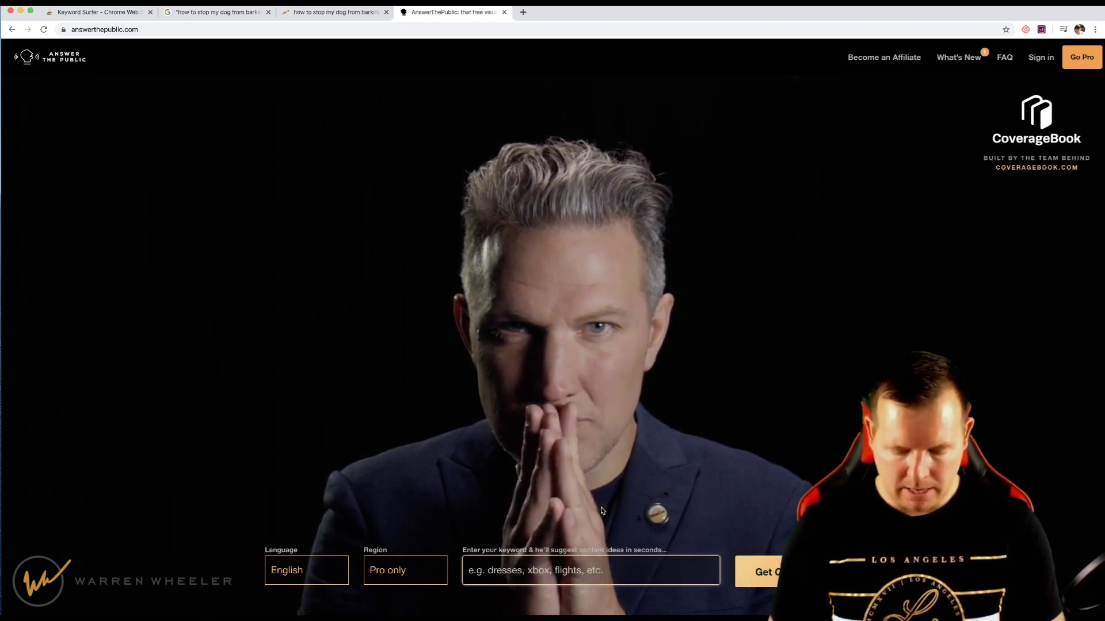
pyautogui.write('dog barking')
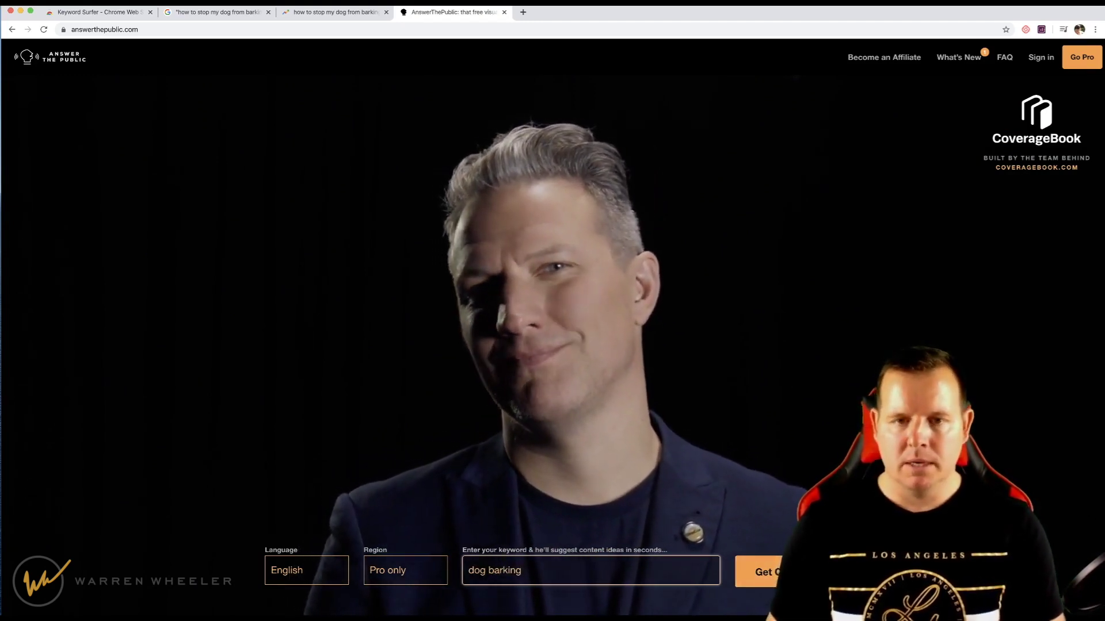
pyautogui.press('Return')
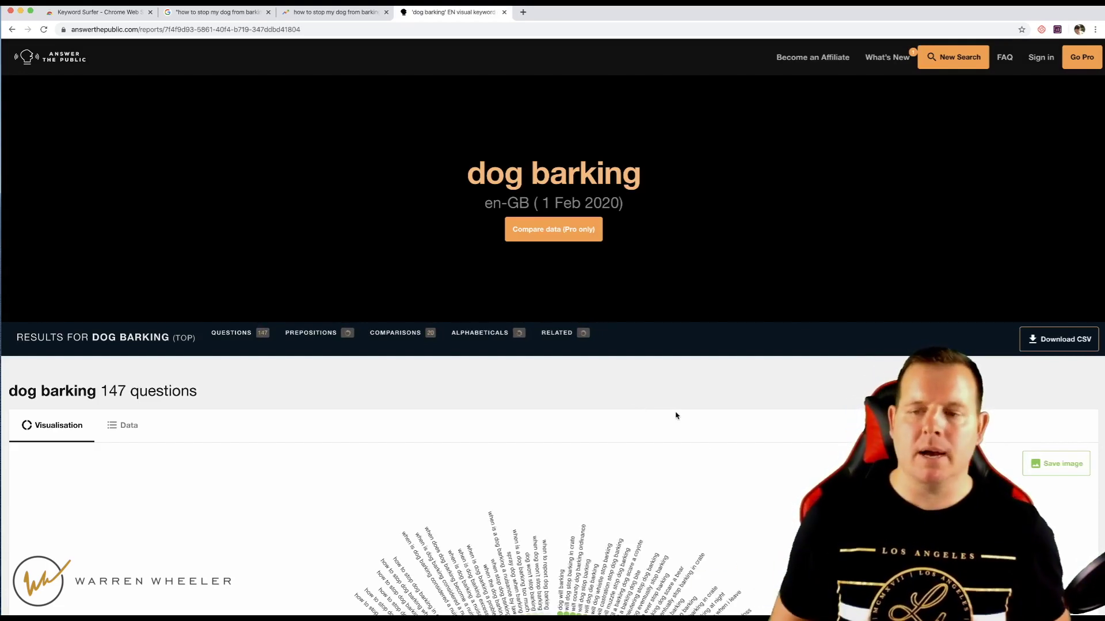
# Step: Copy the question "when is dog barking considered a nuisance u" from the "when" branch of the questions wheel
pyautogui.scroll(-2, 817, 436)
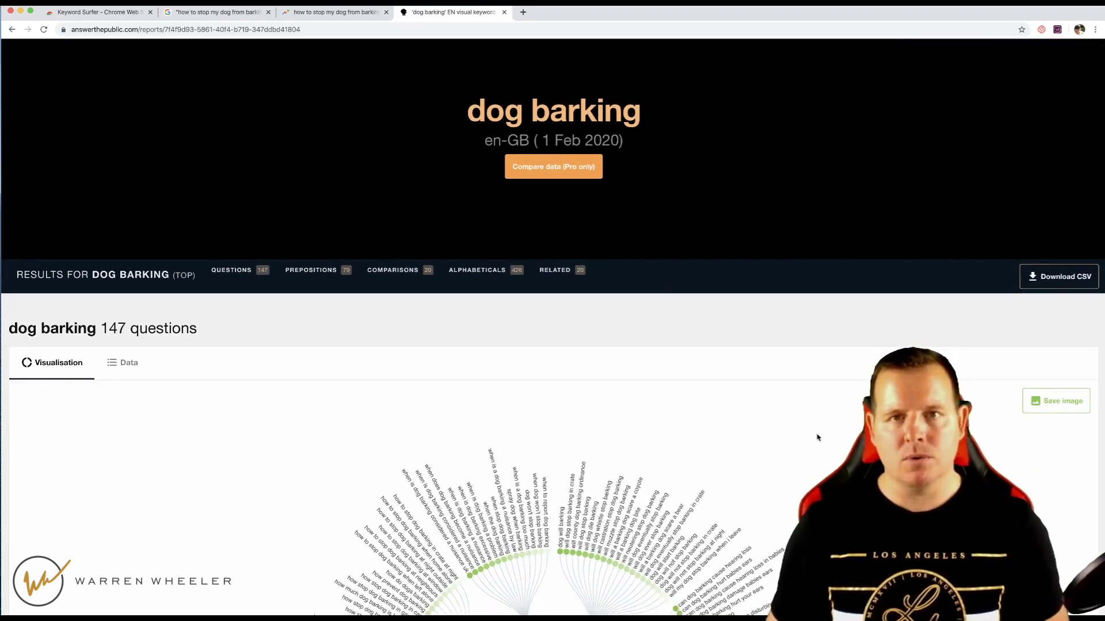
pyautogui.scroll(-4, 817, 436)
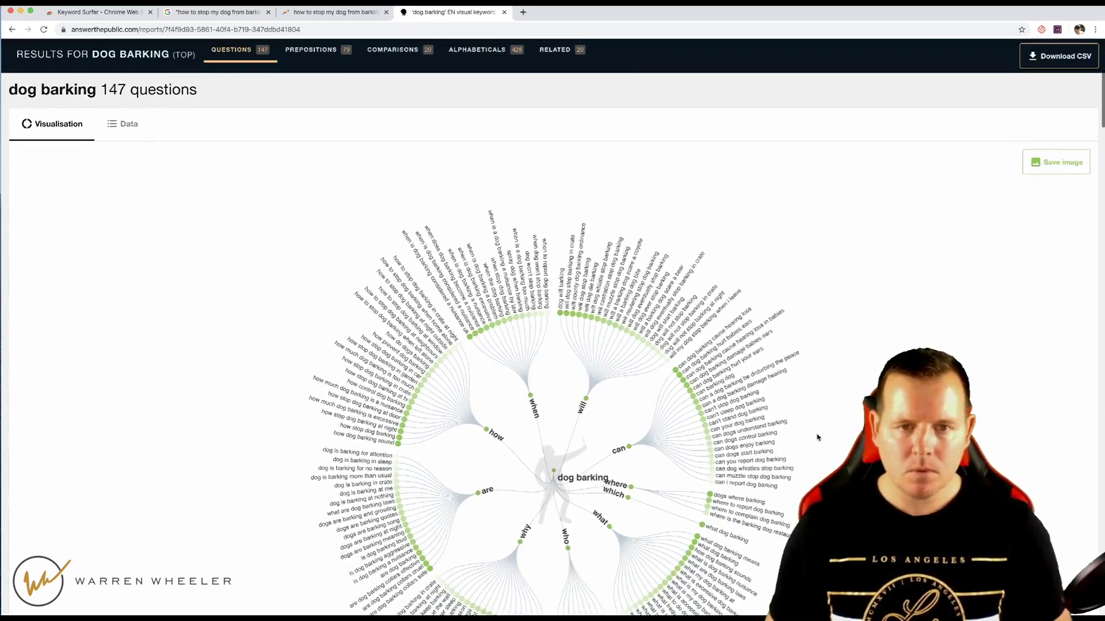
pyautogui.scroll(-1, 816, 437)
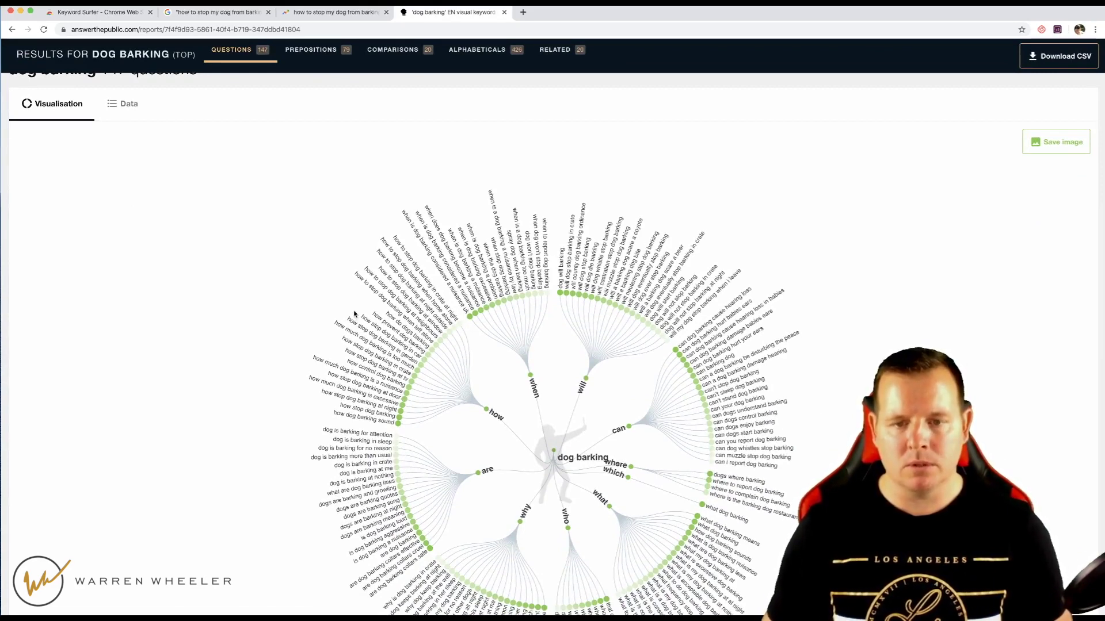
pyautogui.scroll(-3, 830, 437)
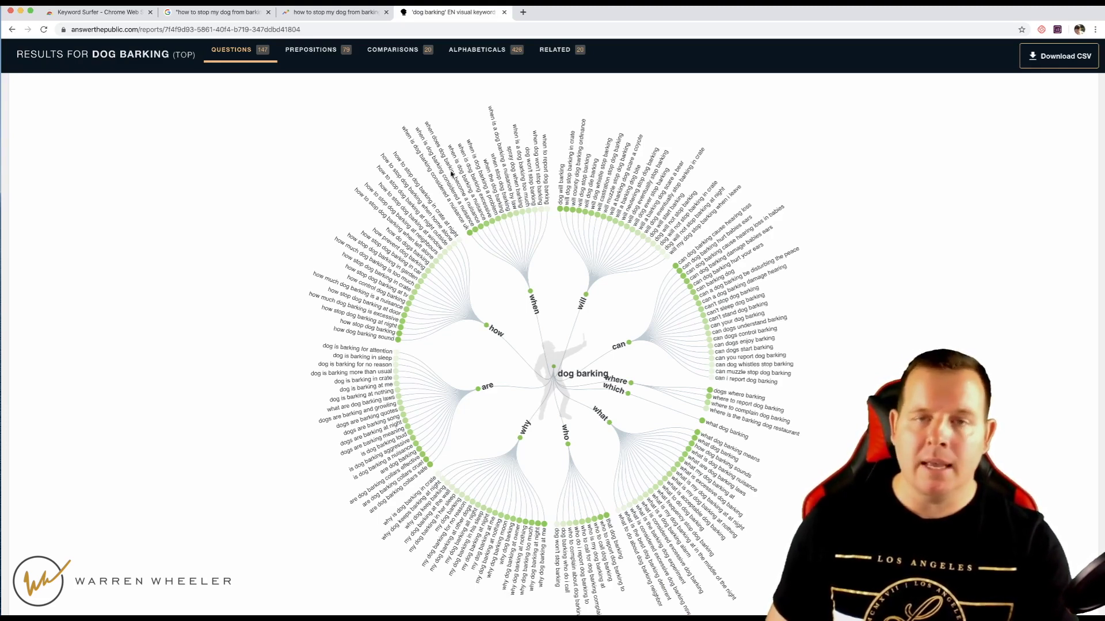
pyautogui.moveTo(403, 125); pyautogui.dragTo(460, 221)
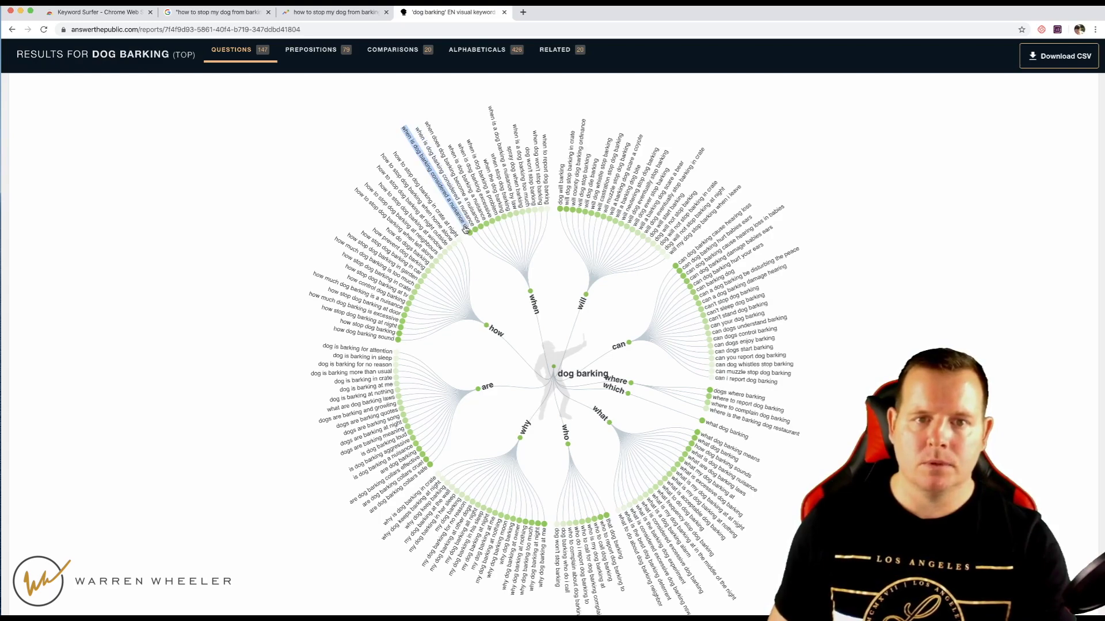
pyautogui.rightClick(462, 221)
pyautogui.click(499, 286)
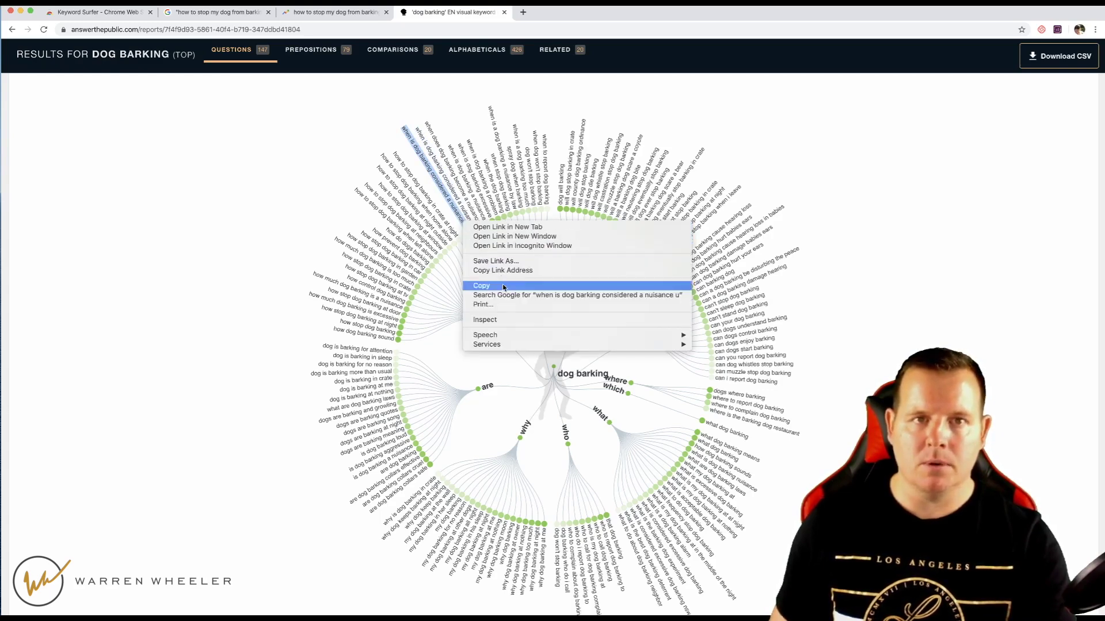
# Step: Search Google for the copied question, completed as "when is dog barking considered a nuisance uk", in the existing search results tab
pyautogui.click(219, 12)
pyautogui.click(206, 60)
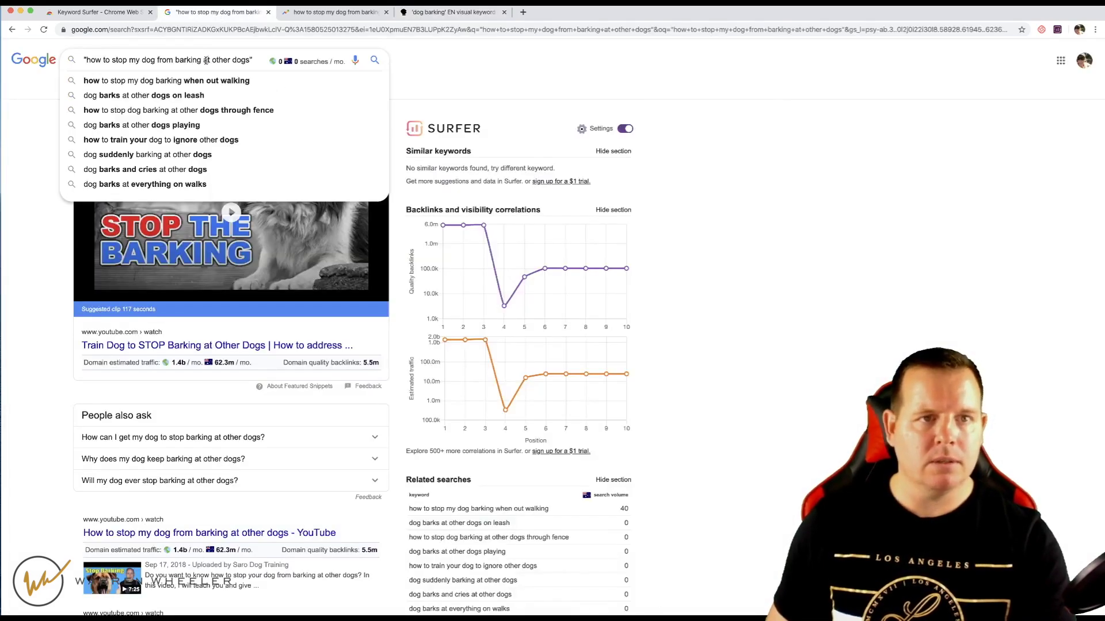
pyautogui.hotkey('ctrl', 'a')
pyautogui.write('when is dog barking considered a nuisance u')
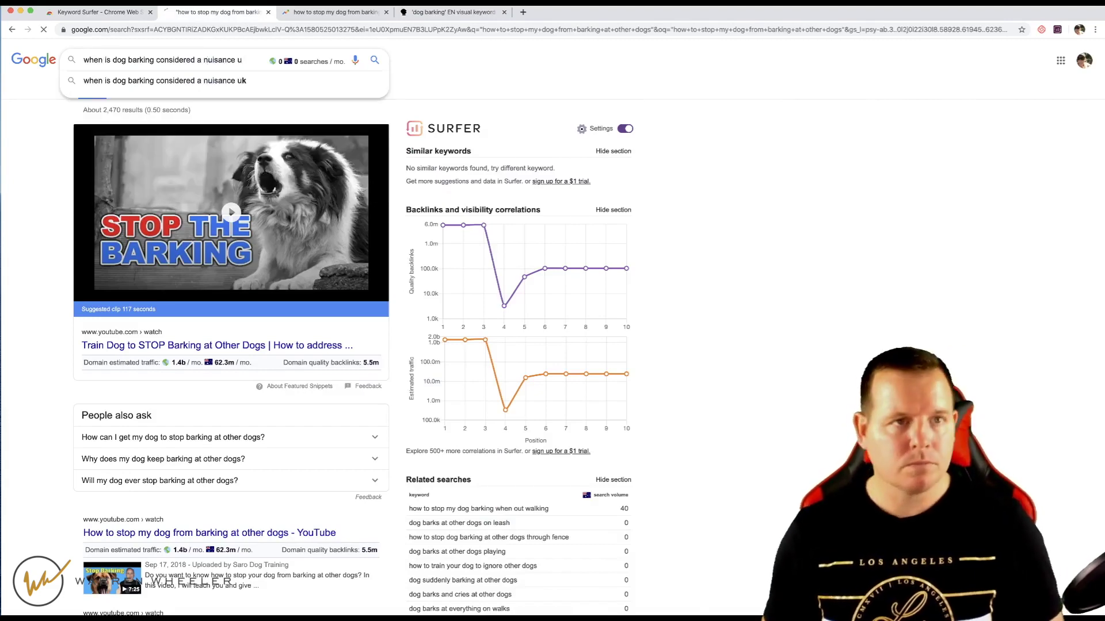
pyautogui.press('Return')
pyautogui.click(250, 60)
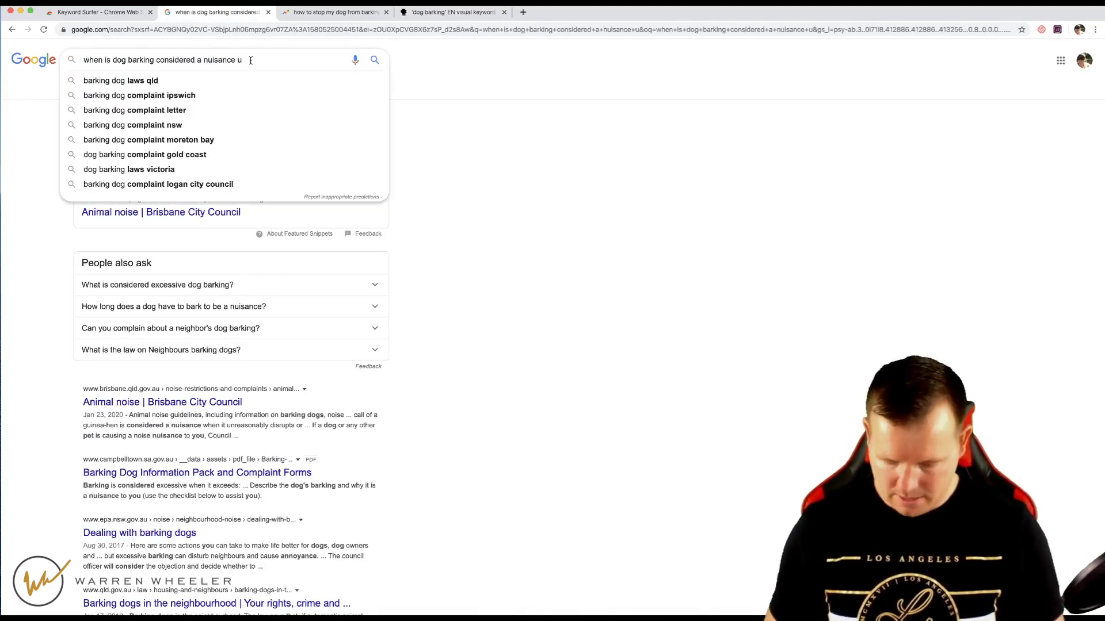
pyautogui.write('k')
pyautogui.press('Return')
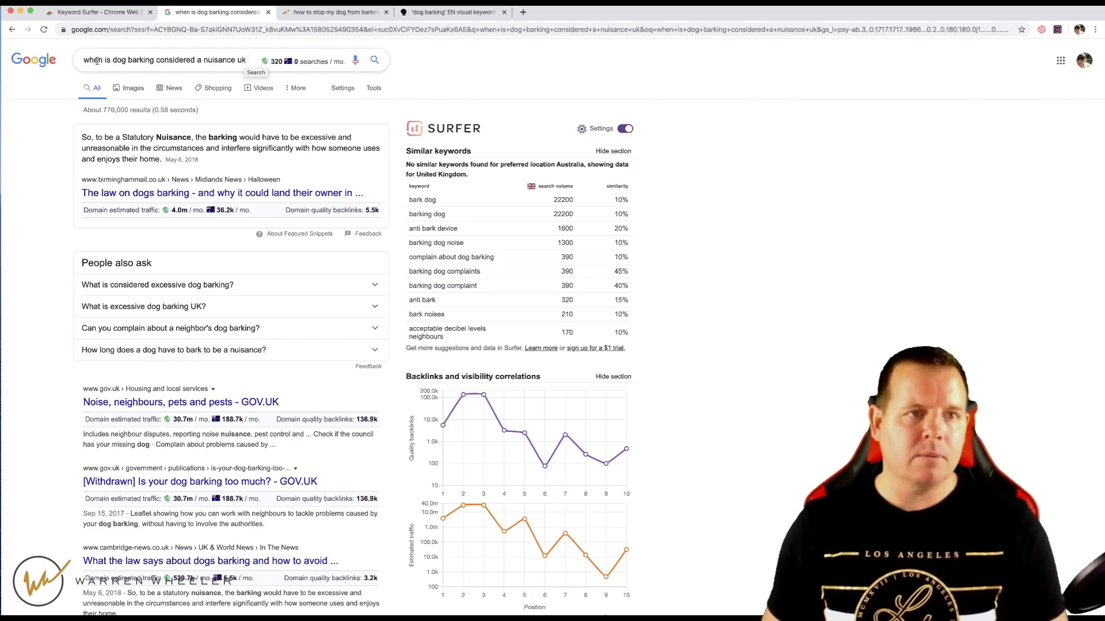
# Step: Repeat the search as an exact phrase by enclosing "when is dog barking considered a nuisance uk" in quotation marks
pyautogui.click(128, 54)
pyautogui.press('super+Left')
pyautogui.write('"')
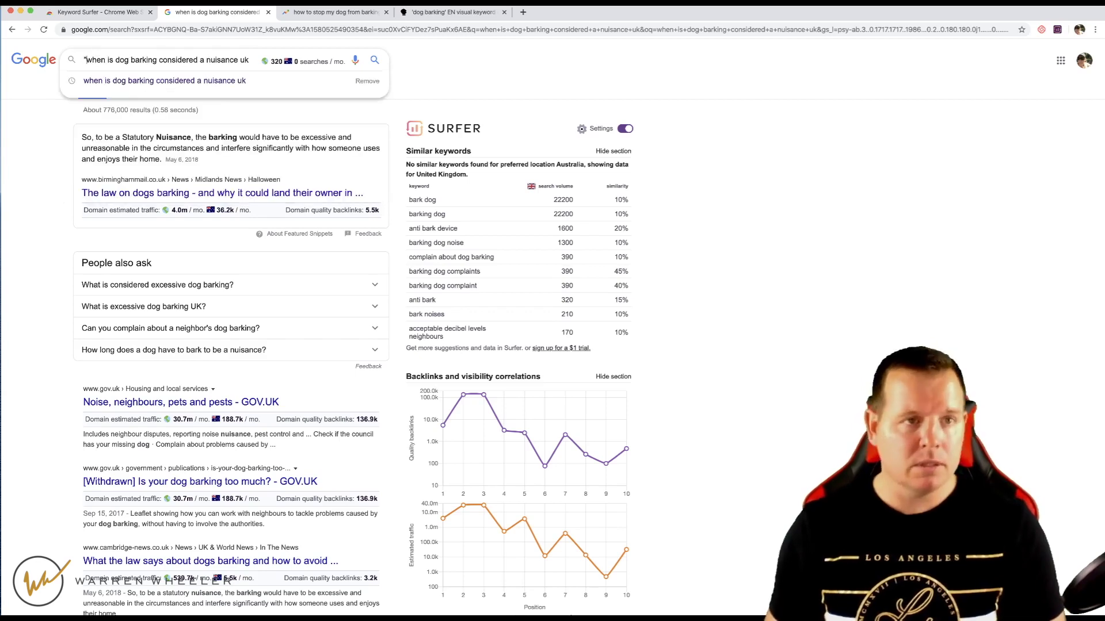
pyautogui.press('super+Right')
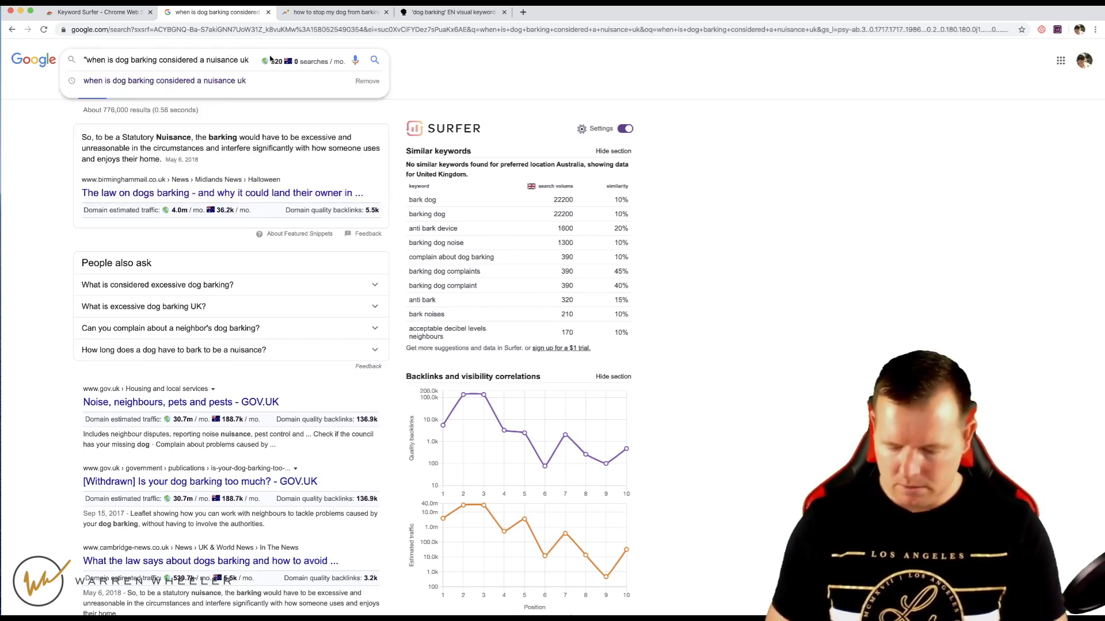
pyautogui.write('"')
pyautogui.press('Return')
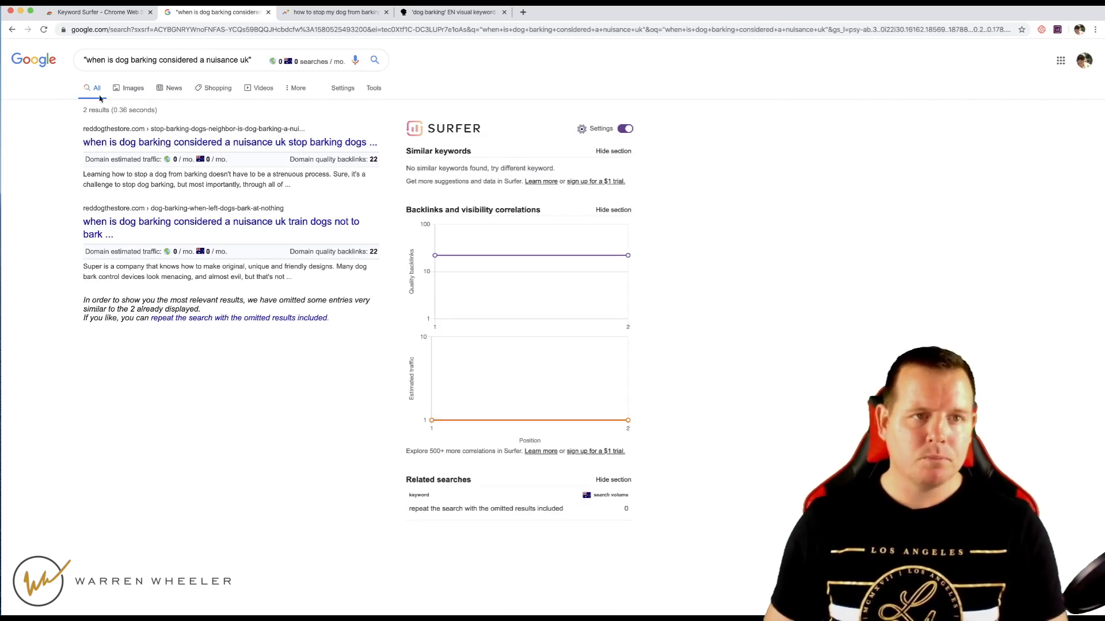
pyautogui.moveTo(250, 60); pyautogui.dragTo(181, 59)
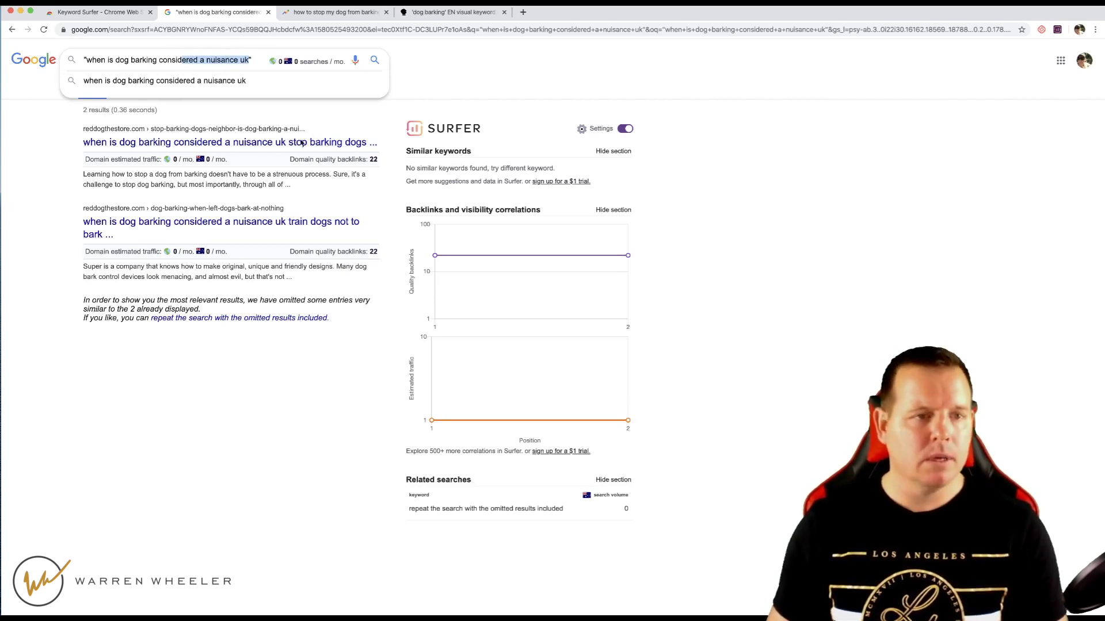
pyautogui.click(61, 141)
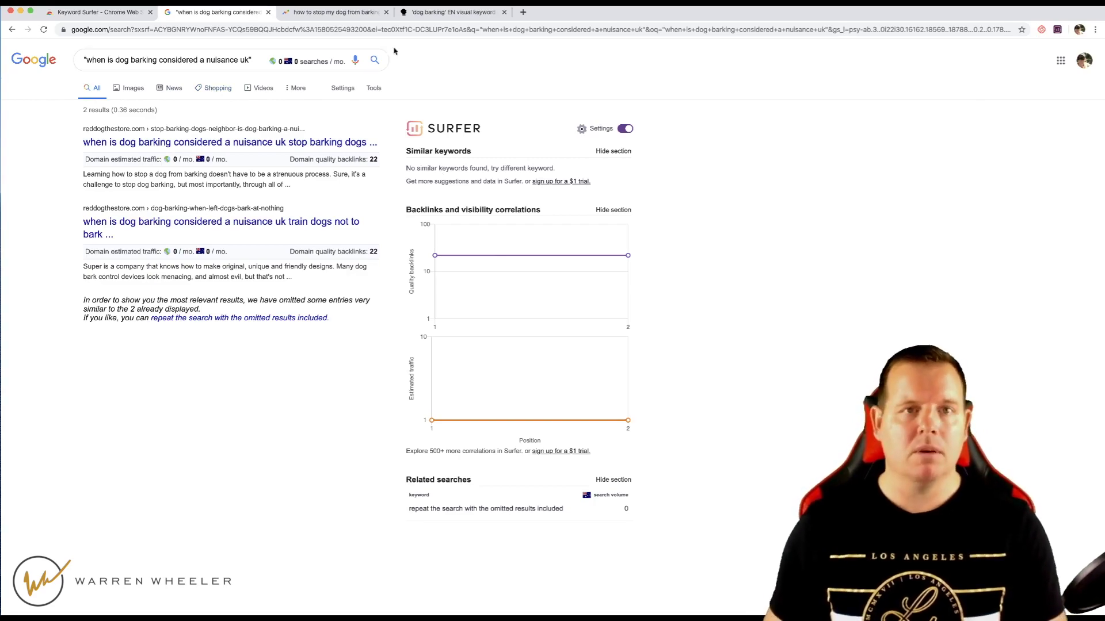
# Step: Return to the AnswerThePublic dog barking report and browse its questions in the Data list view
pyautogui.click(435, 12)
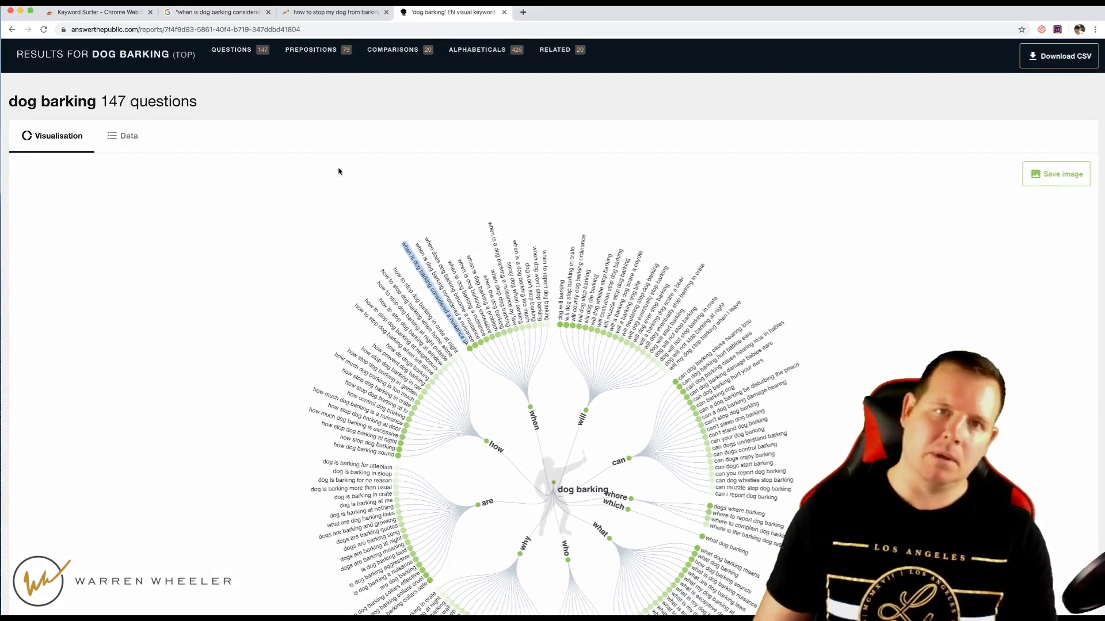
pyautogui.click(127, 137)
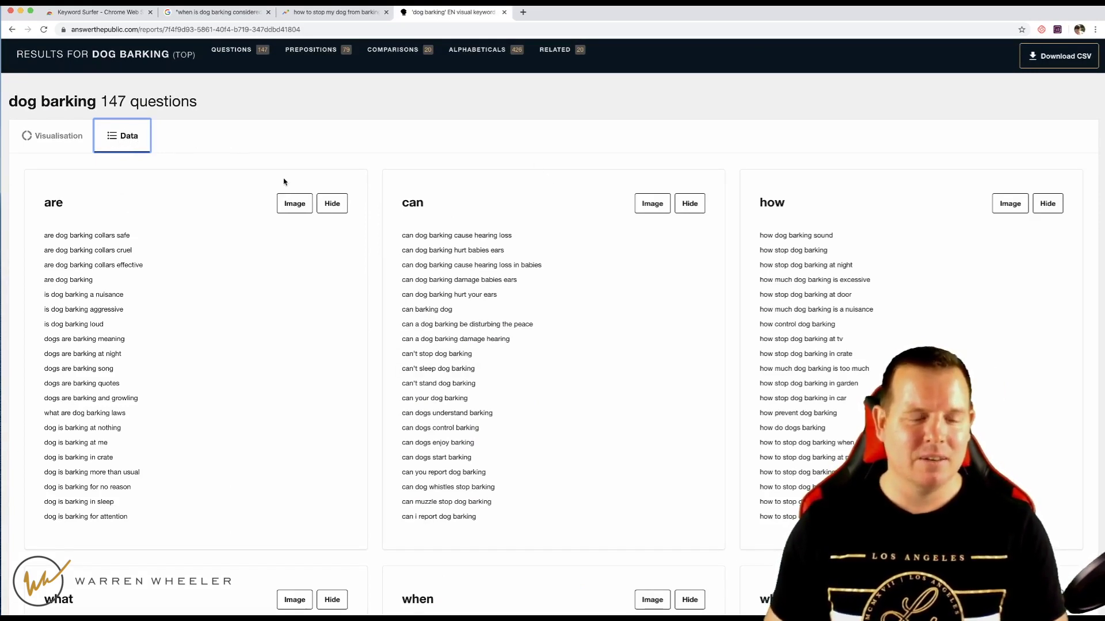
pyautogui.click(53, 202)
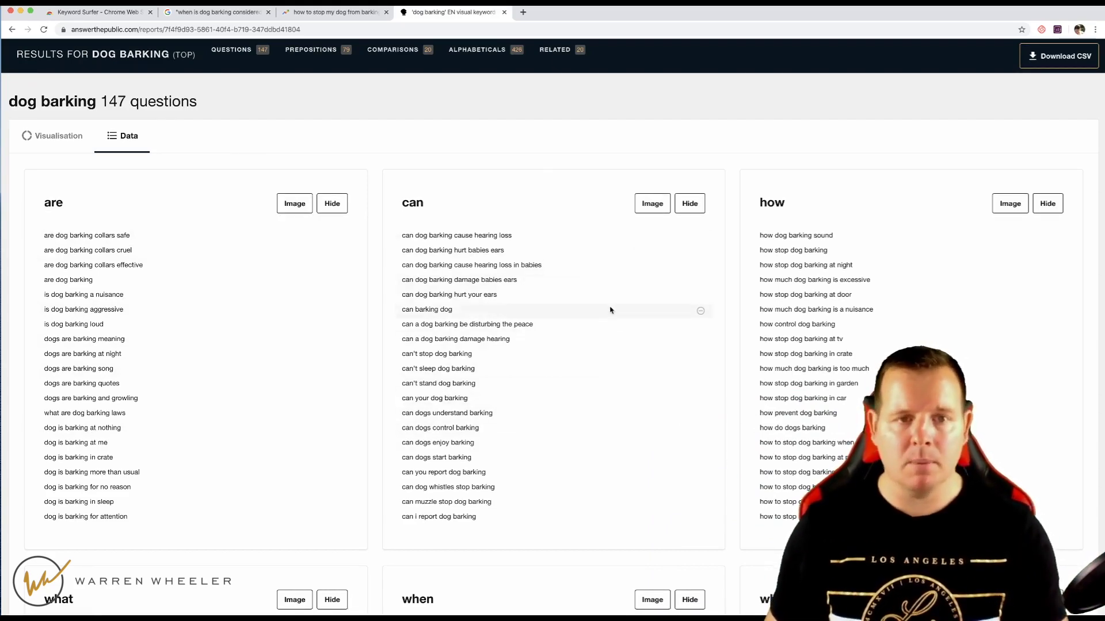
pyautogui.scroll(-1, 609, 309)
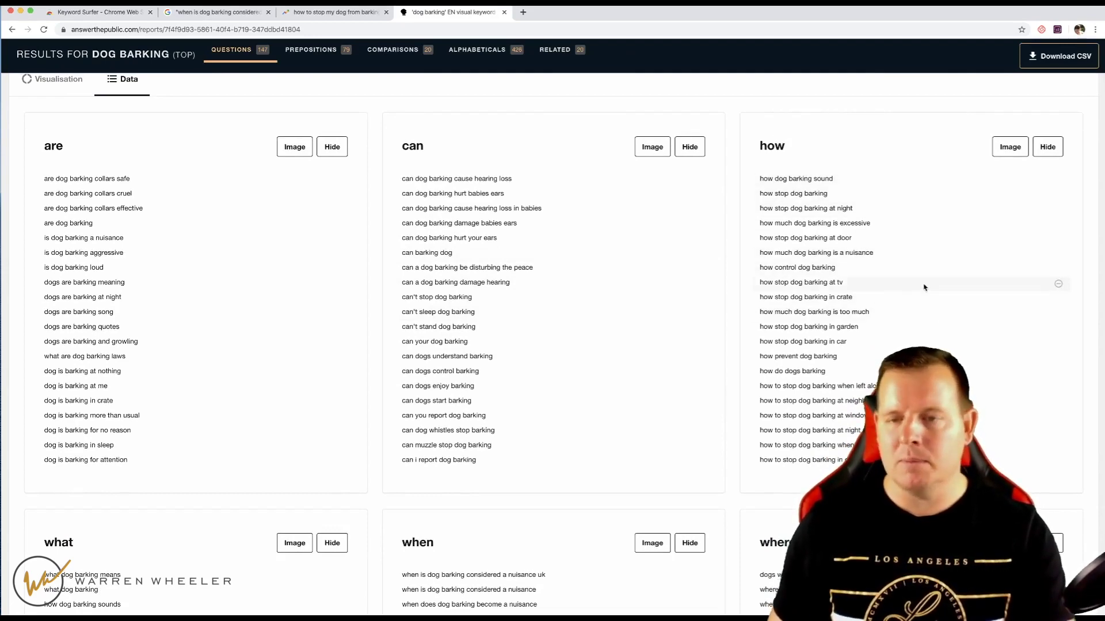
pyautogui.scroll(-1, 926, 285)
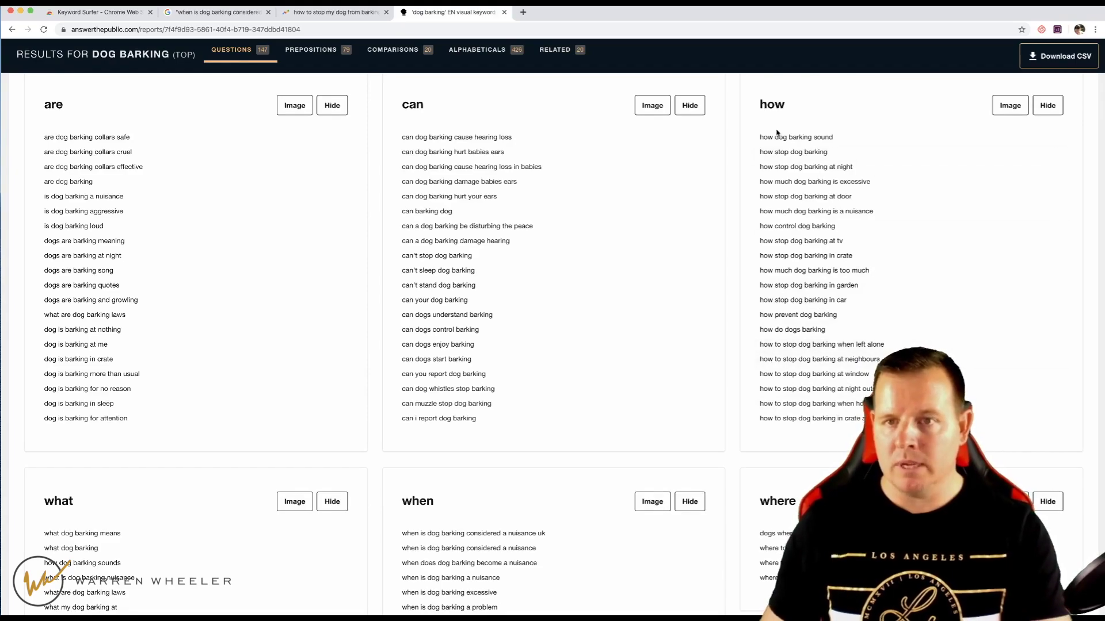
pyautogui.scroll(-5, 811, 297)
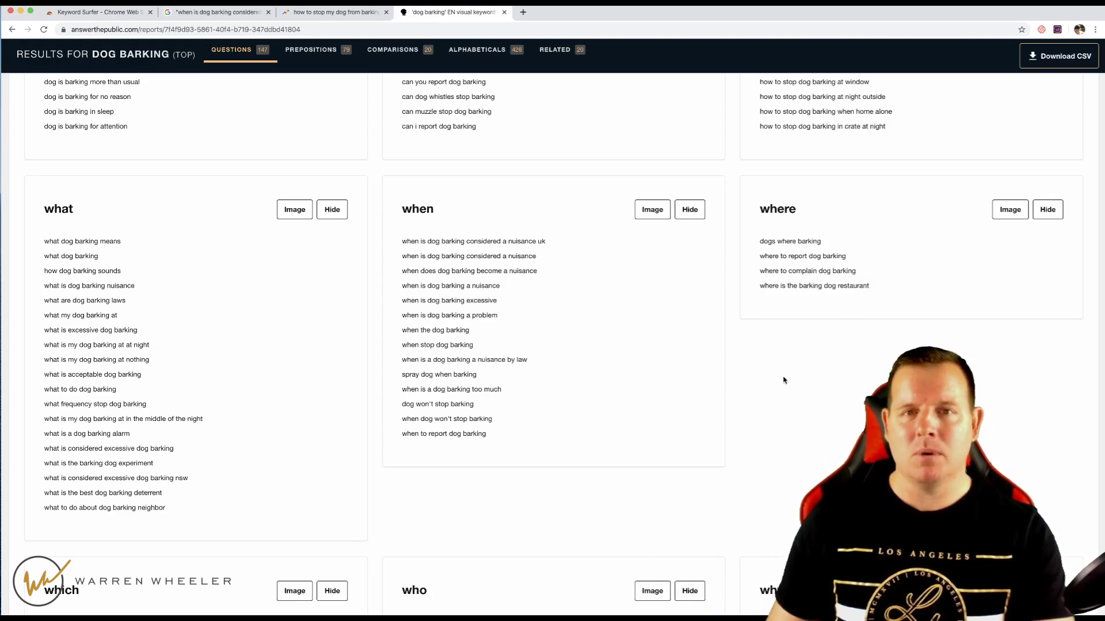
pyautogui.scroll(-5, 710, 514)
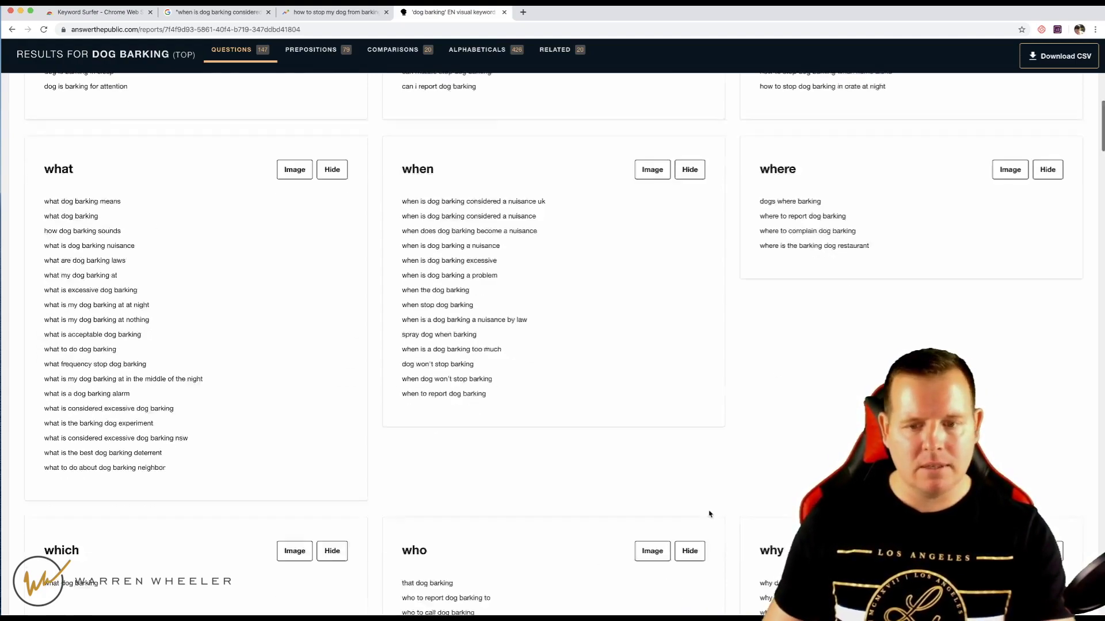
pyautogui.scroll(10, 710, 514)
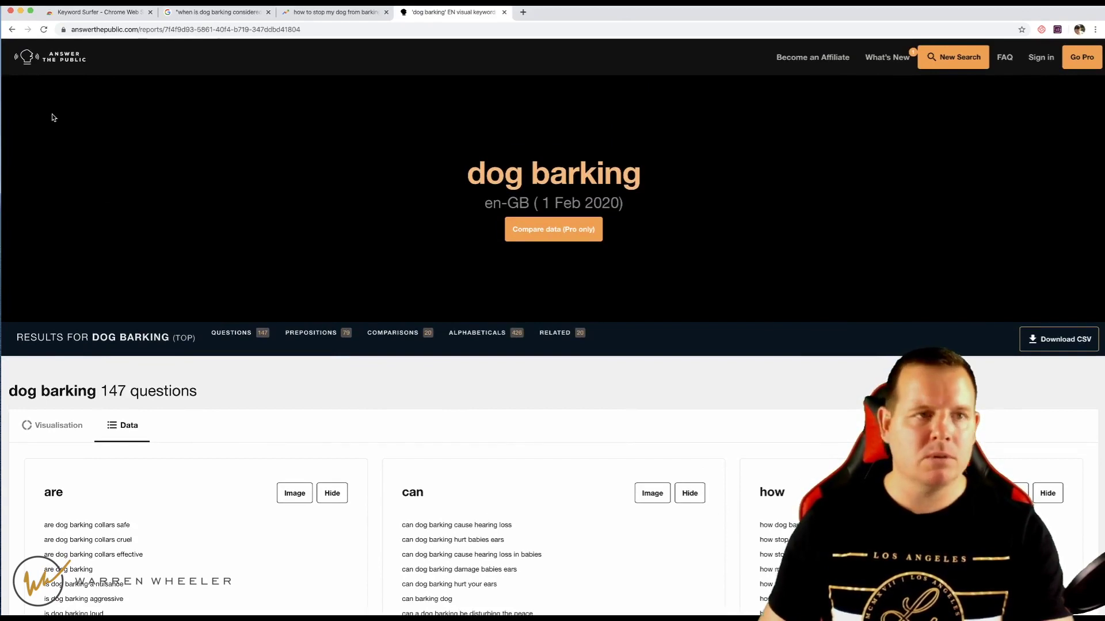
# Step: Go back to the AnswerThePublic home page and generate a report for the keyword "weight loss"
pyautogui.click(11, 30)
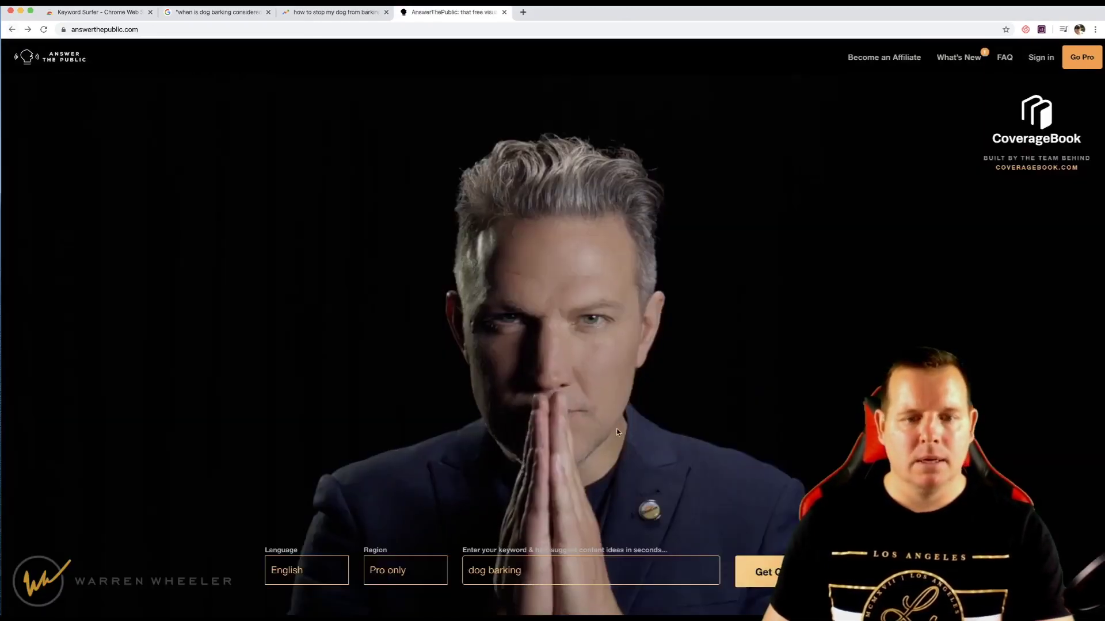
pyautogui.tripleClick(579, 569)
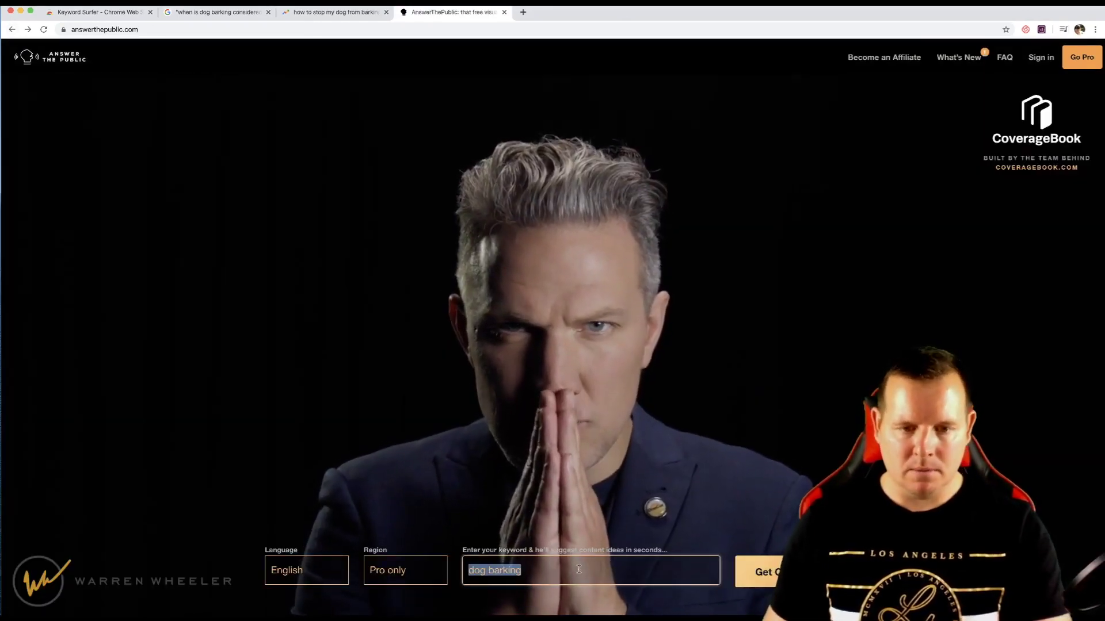
pyautogui.write('weight ')
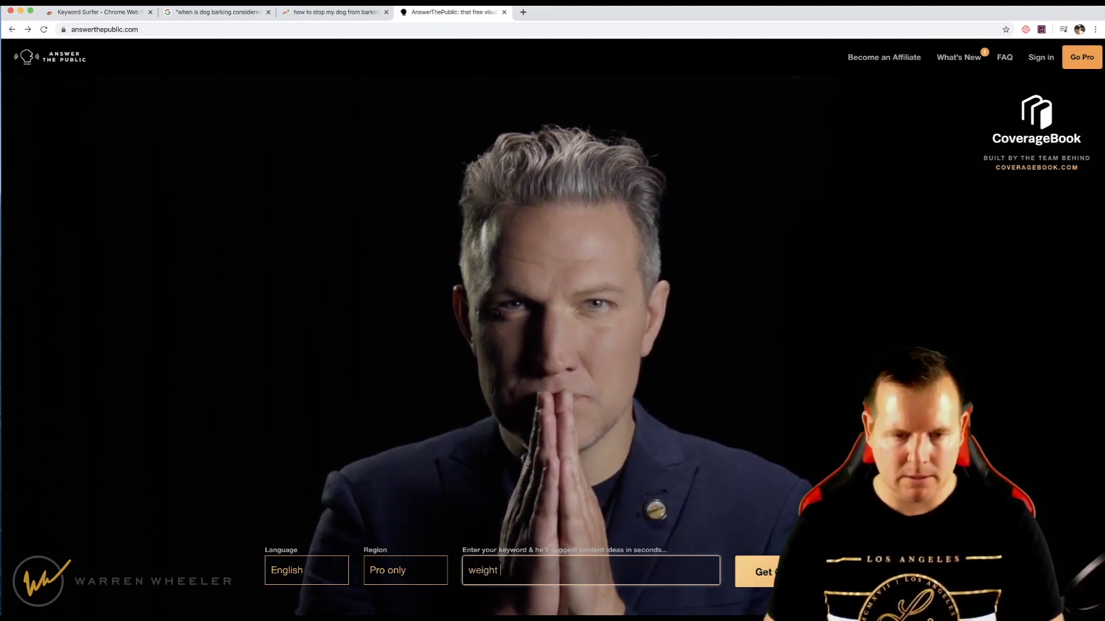
pyautogui.write('loss')
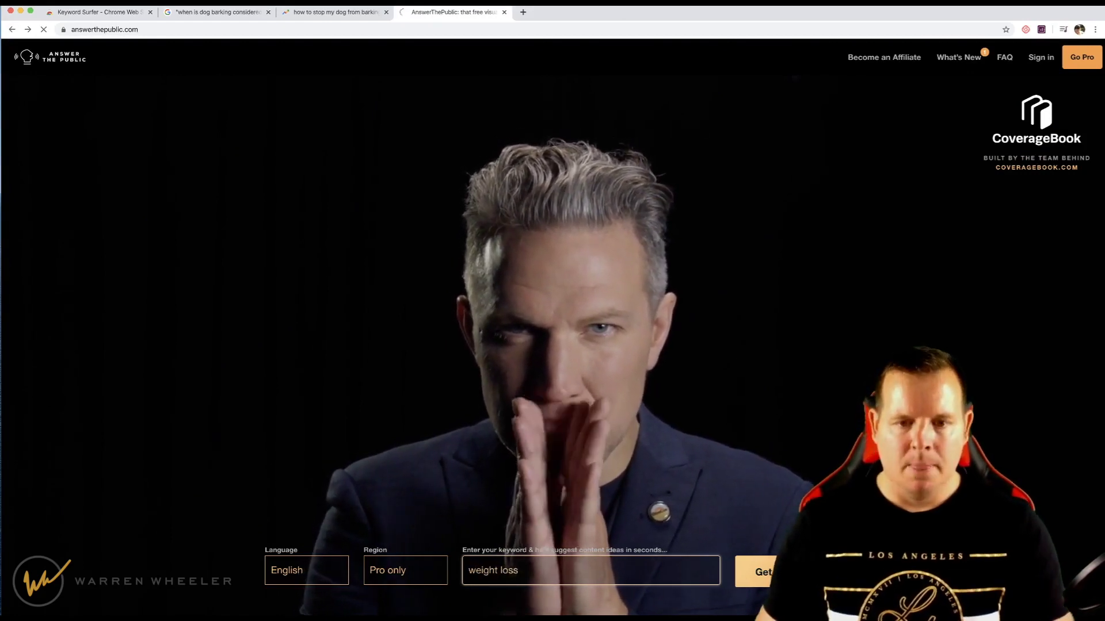
pyautogui.press('Return')
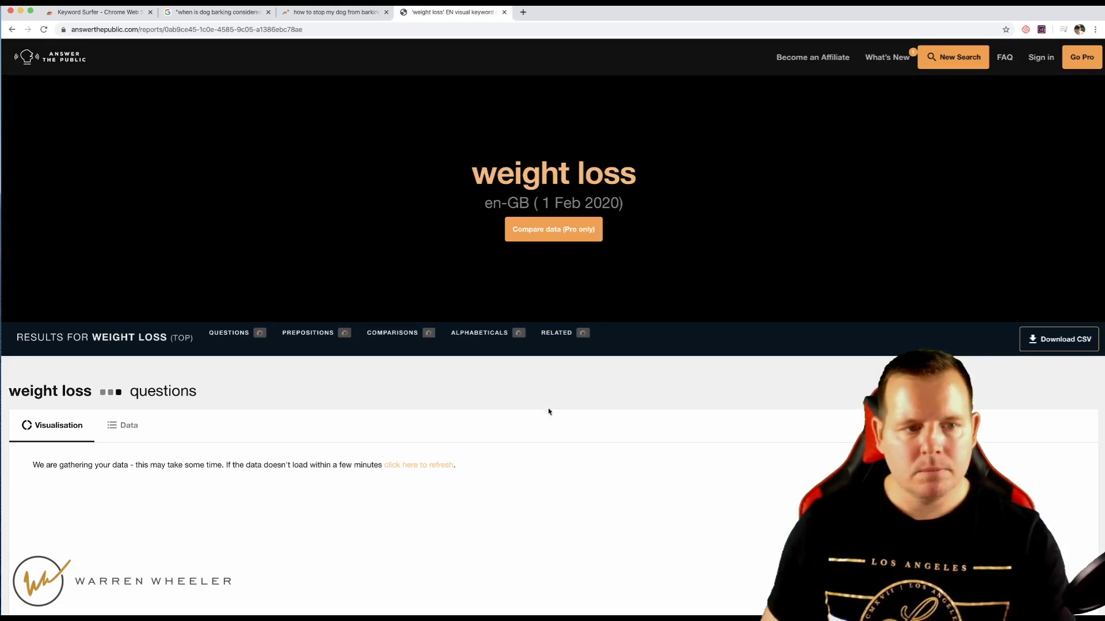
# Step: Browse the weight loss questions in the wheel visualisation and in the Data list view
pyautogui.scroll(-4, 782, 396)
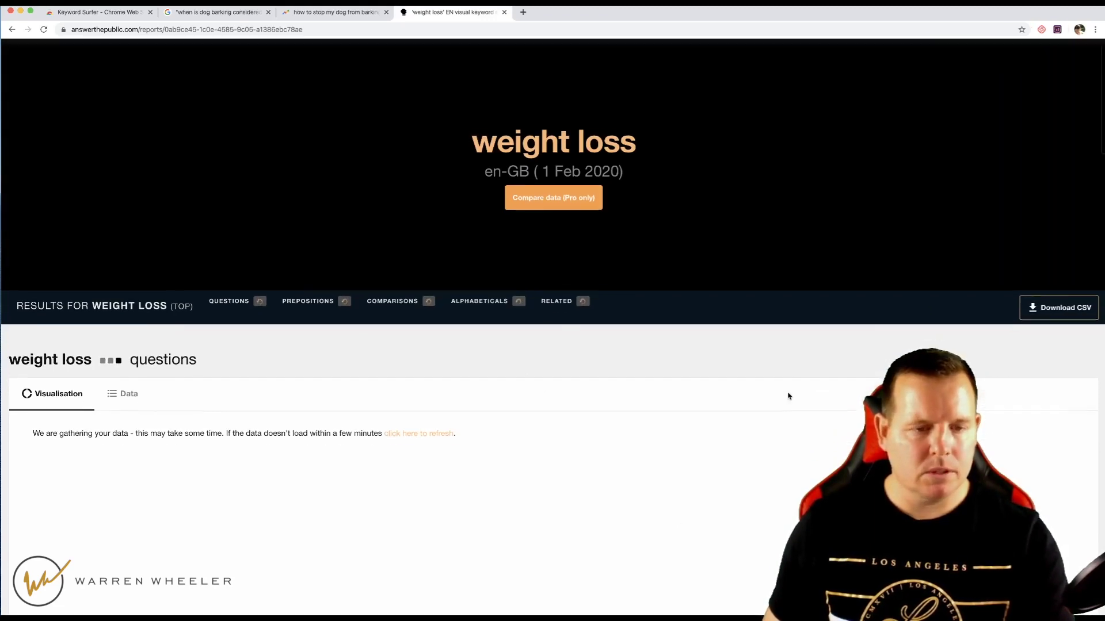
pyautogui.scroll(-2, 788, 396)
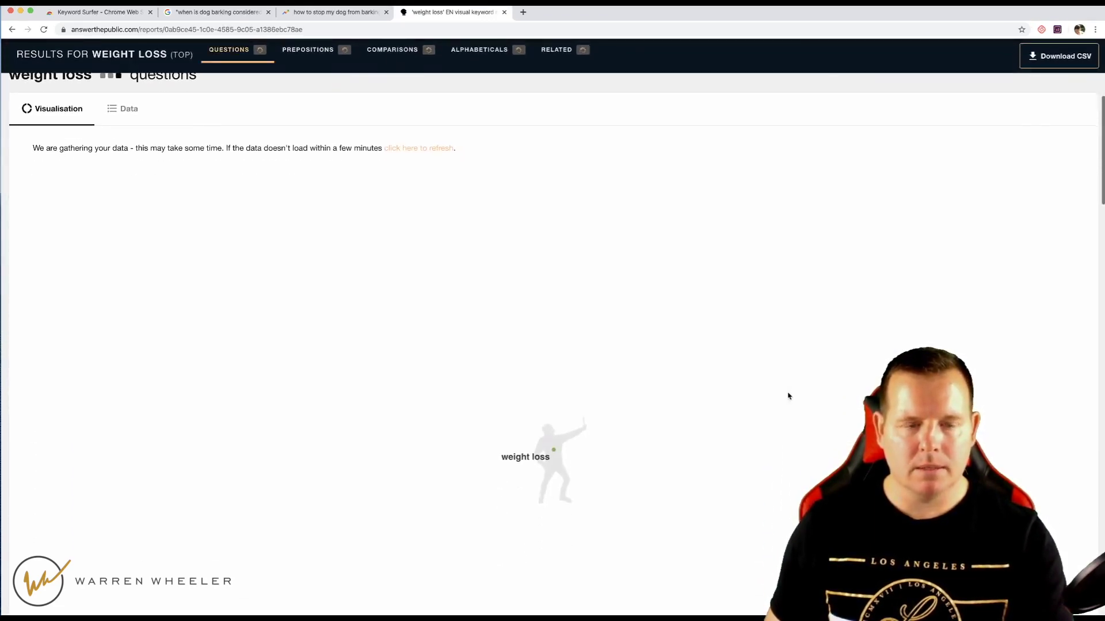
pyautogui.scroll(1, 789, 396)
pyautogui.scroll(-1, 788, 396)
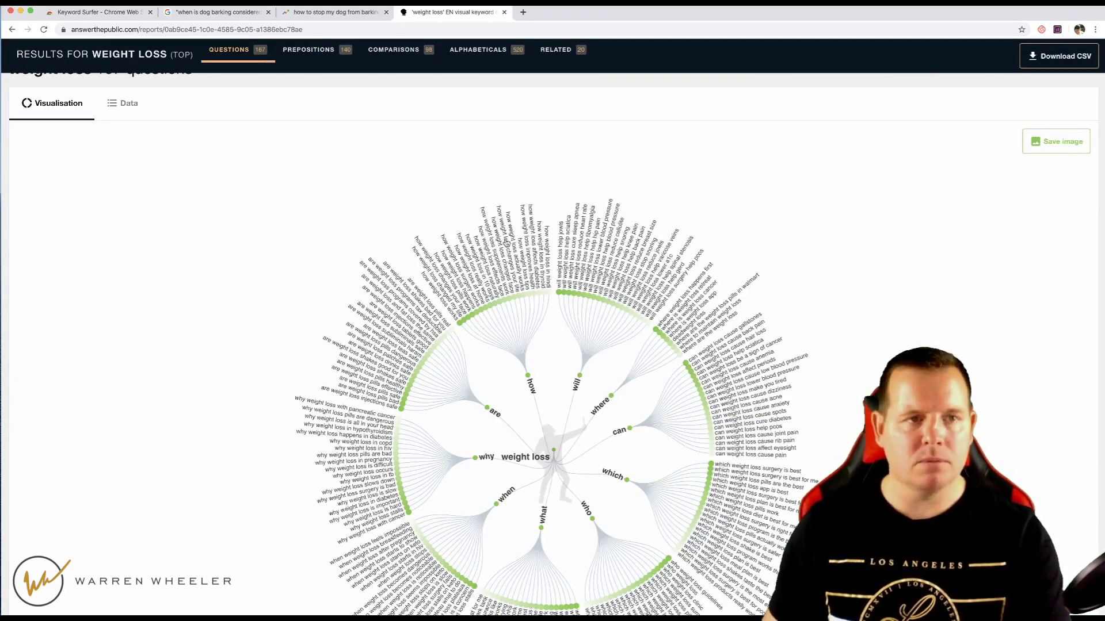
pyautogui.click(128, 103)
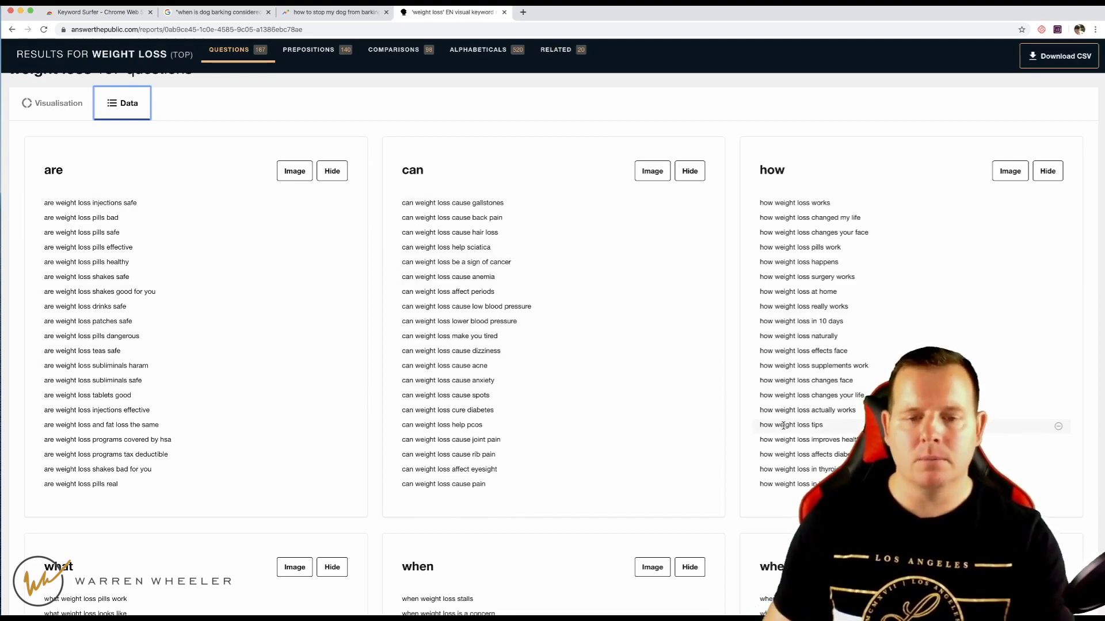
pyautogui.scroll(-10, 745, 345)
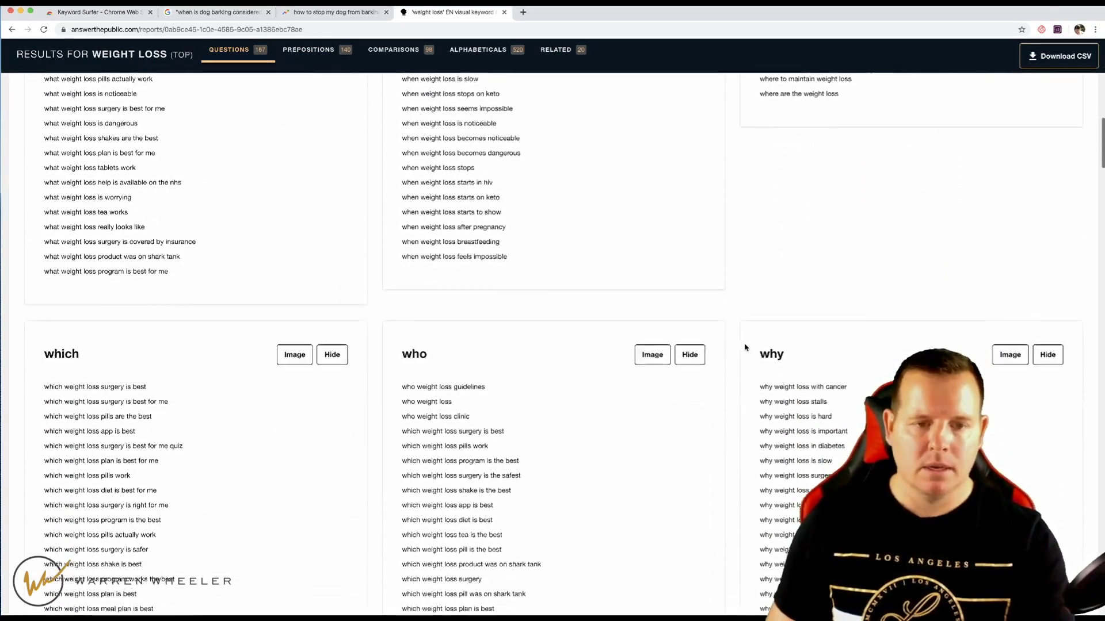
pyautogui.scroll(15, 746, 346)
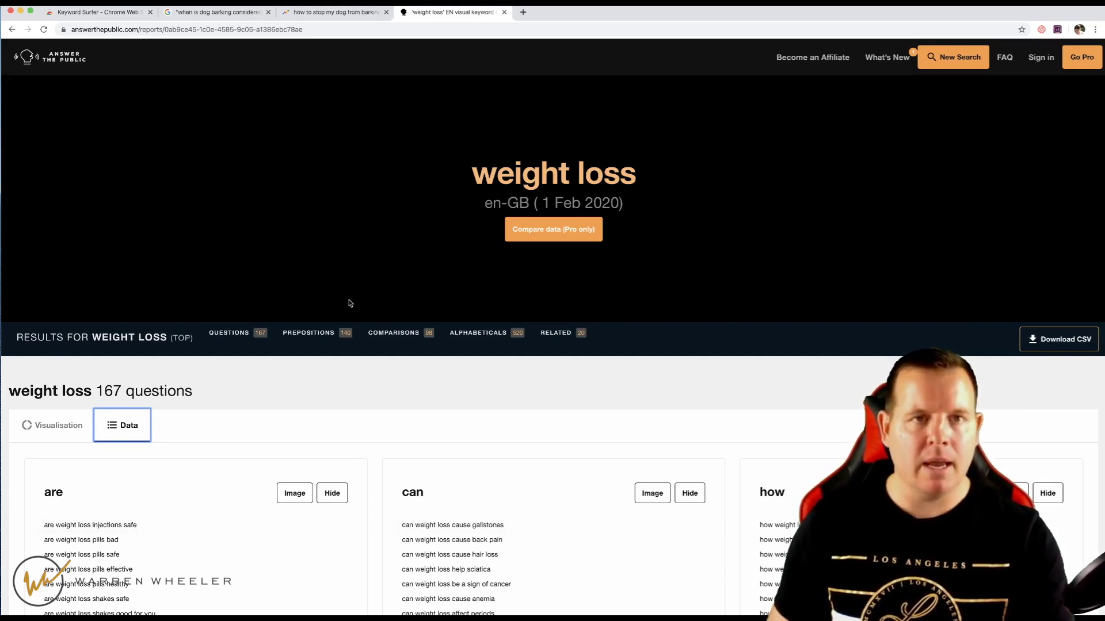
# Step: Search Google for ubersuggest in a new tab, open Neil Patel's Ubersuggest page and dismiss its notification request
pyautogui.click(521, 12)
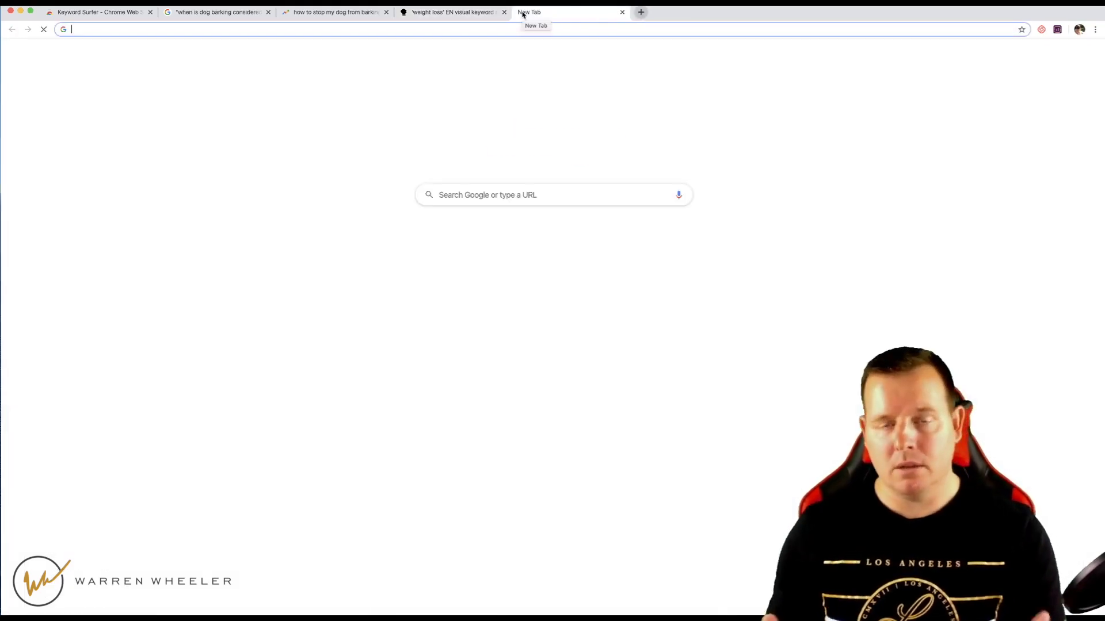
pyautogui.write('ubersugge')
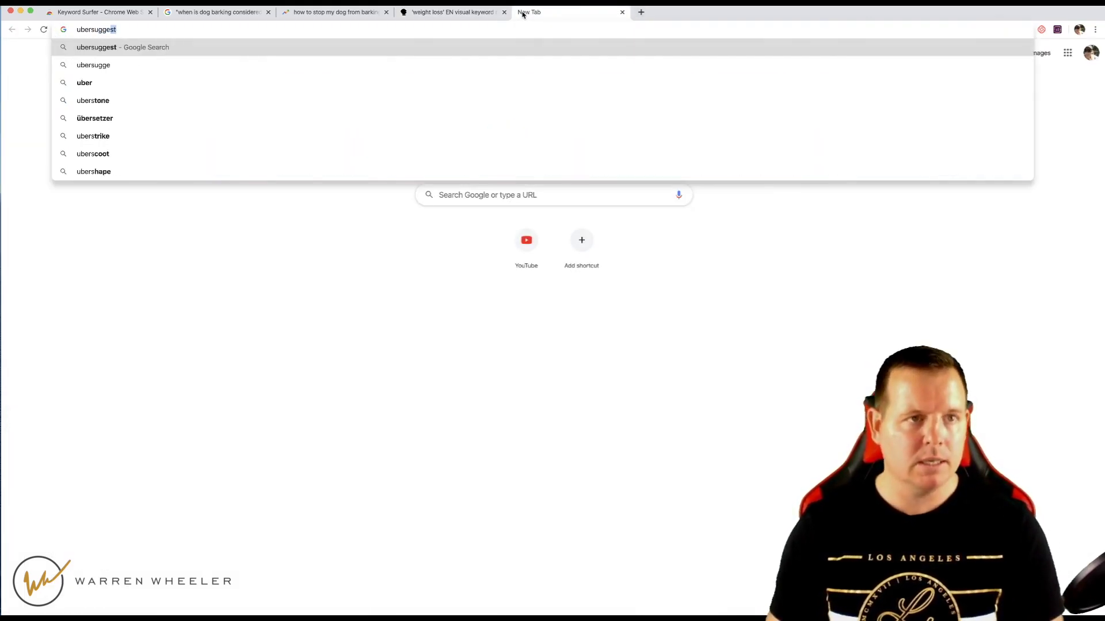
pyautogui.press('Return')
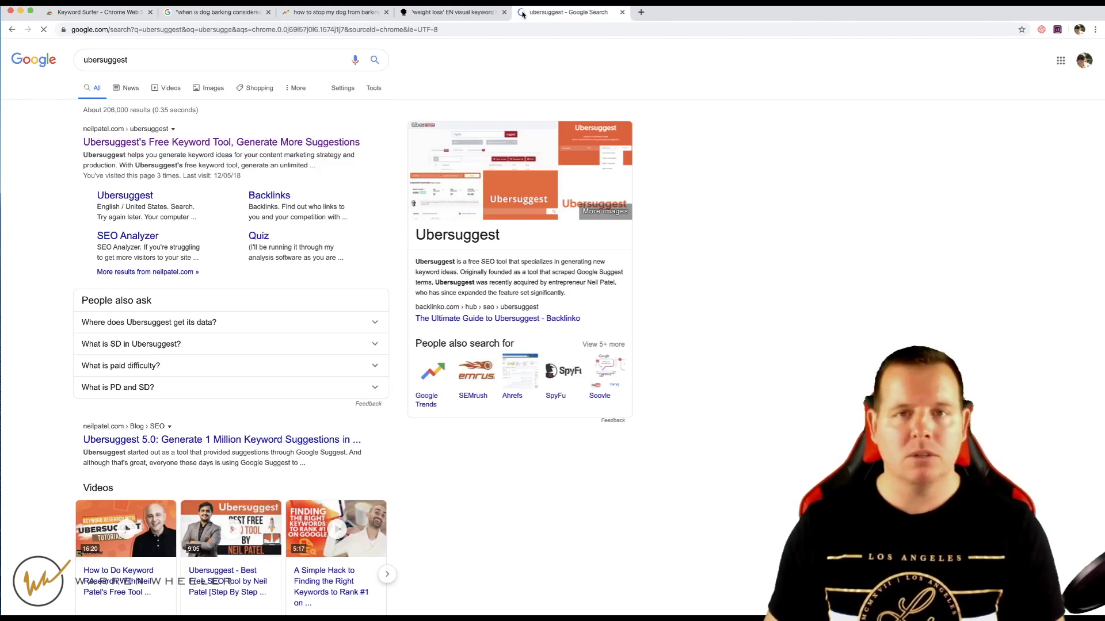
pyautogui.click(155, 143)
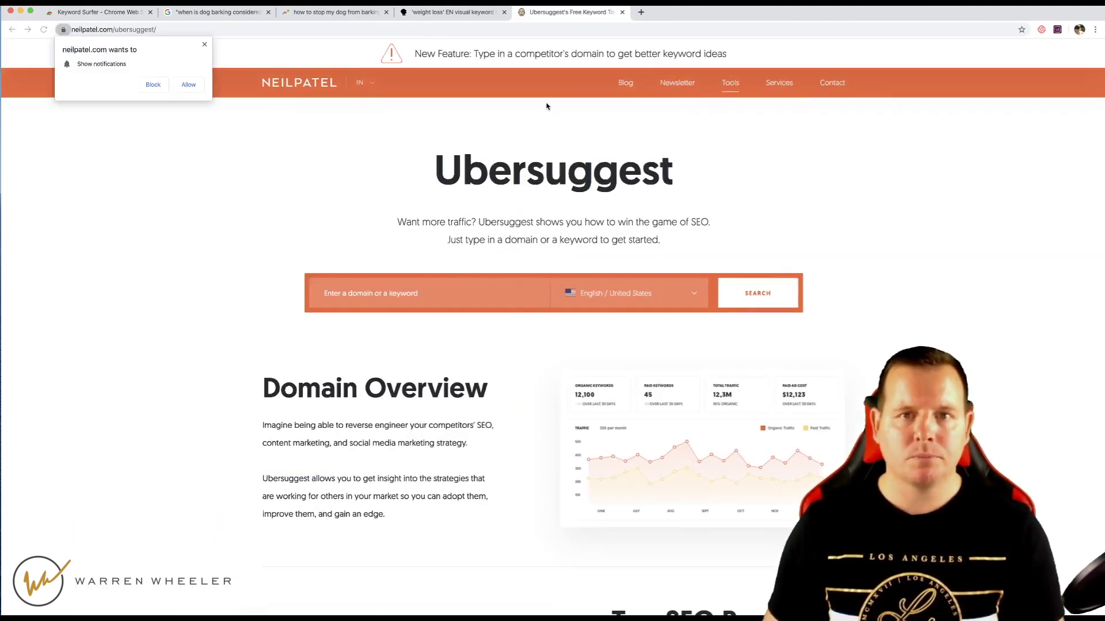
pyautogui.click(205, 44)
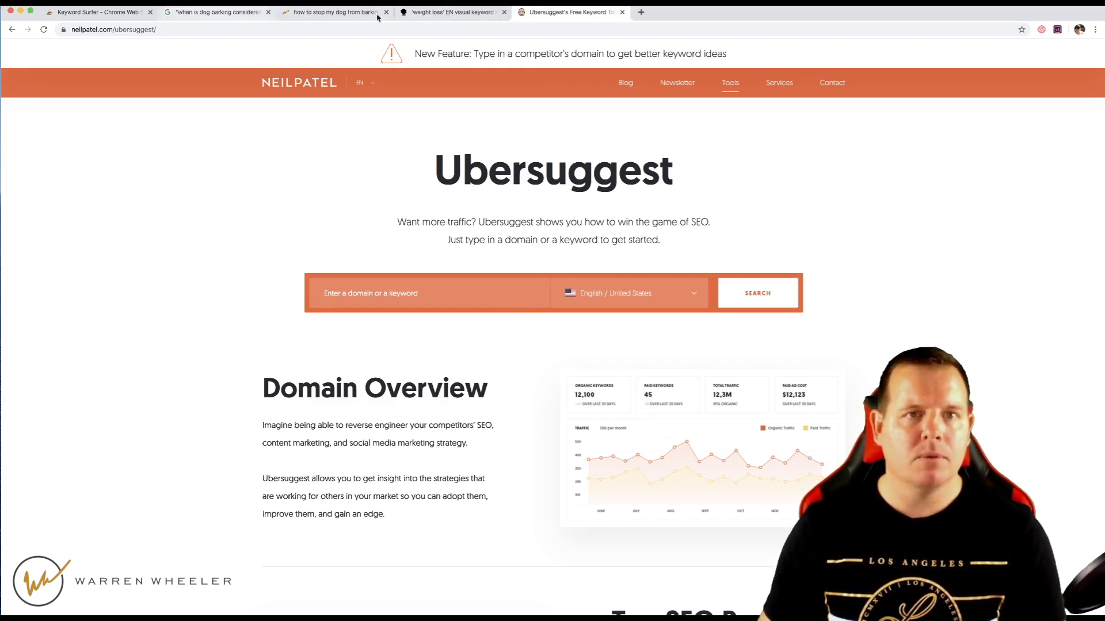
# Step: Copy the phrase "when is dog barking considered a nuisance" from the Google search, run it in Ubersuggest and dismiss the sign-in prompt
pyautogui.click(225, 12)
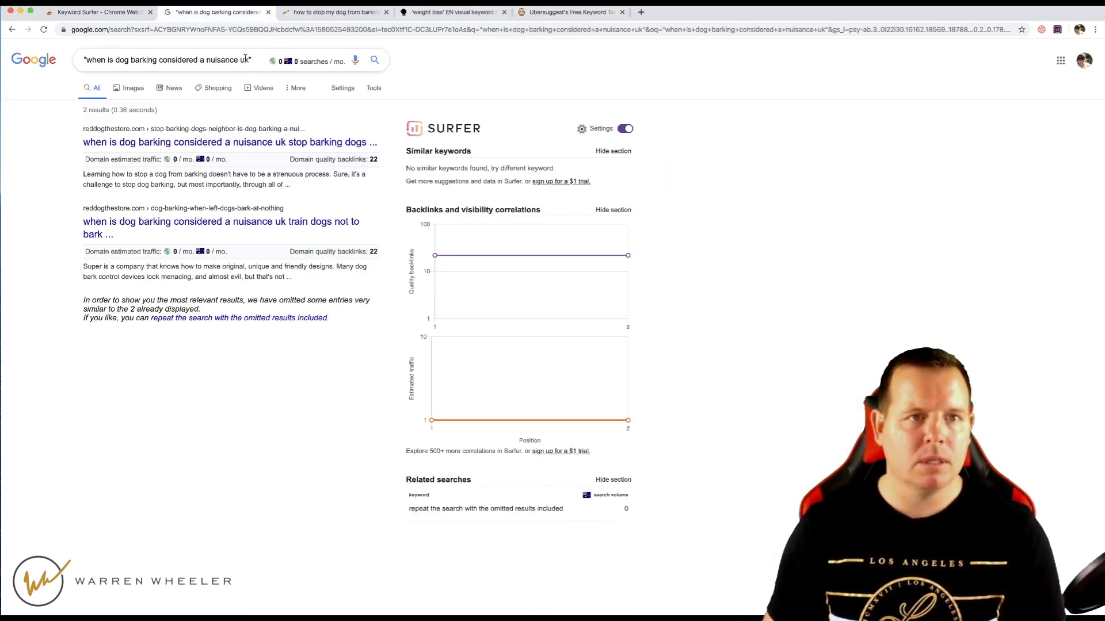
pyautogui.click(245, 60)
pyautogui.moveTo(189, 60); pyautogui.dragTo(93, 61)
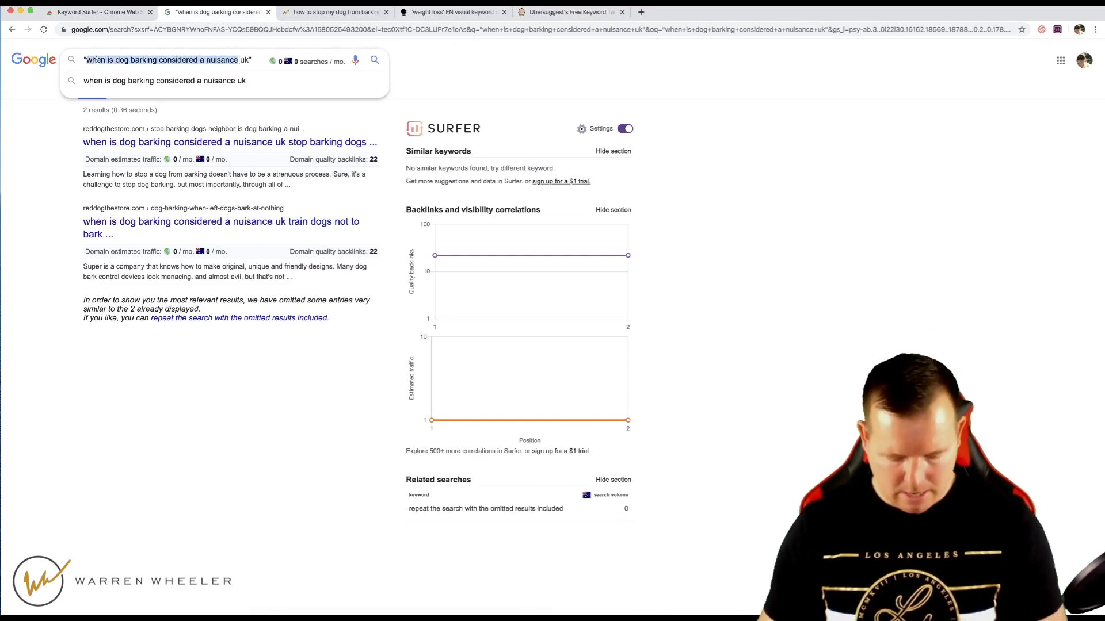
pyautogui.click(566, 13)
pyautogui.click(403, 295)
pyautogui.write('when is dog barking considered a nuisance')
pyautogui.click(771, 300)
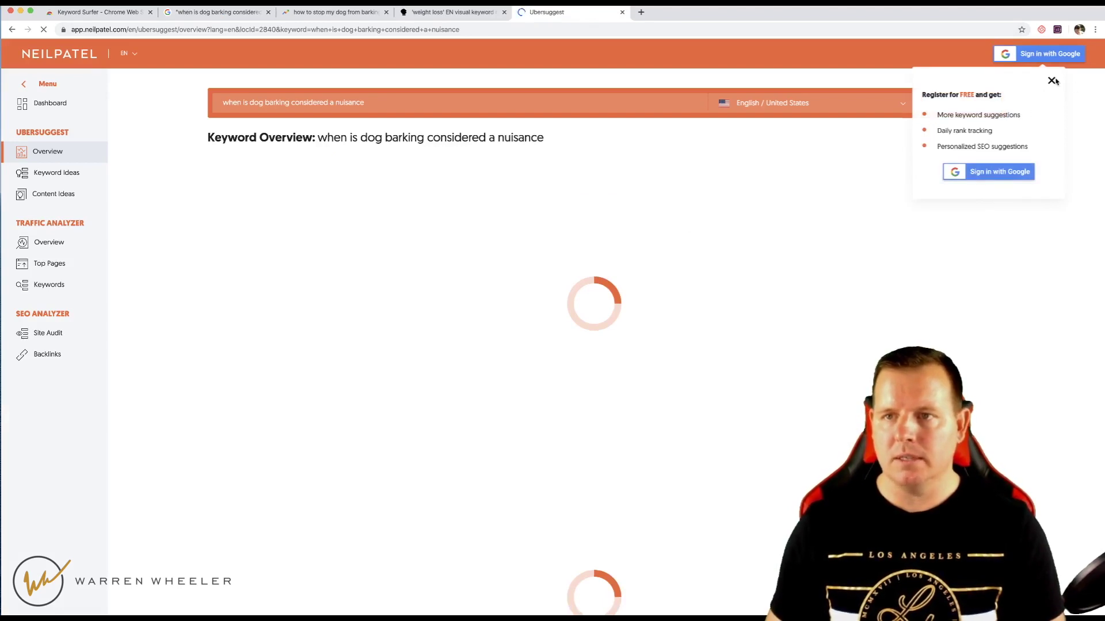
pyautogui.click(1051, 80)
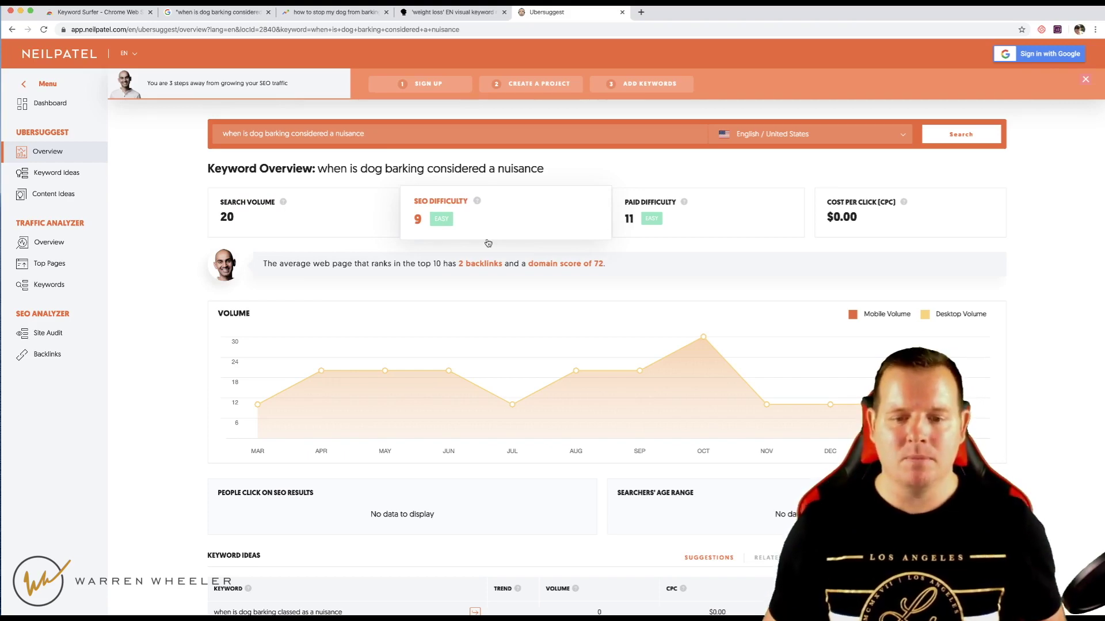
# Step: Review the keyword overview metrics and suggestions for the nuisance phrase, and open its full keyword ideas list
pyautogui.scroll(-5, 557, 306)
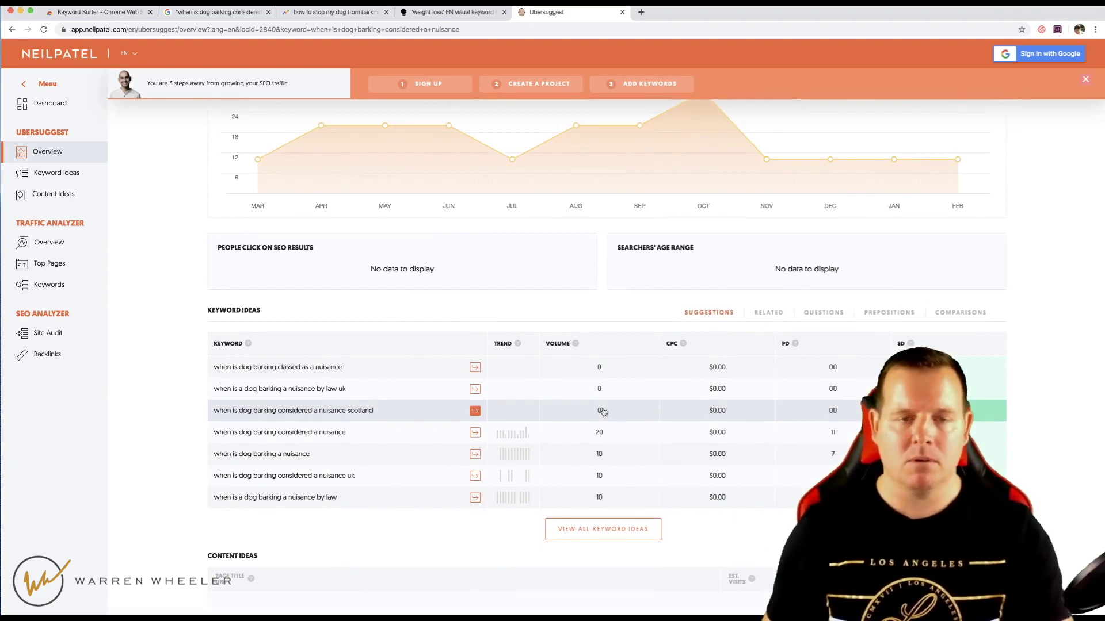
pyautogui.scroll(5, 595, 334)
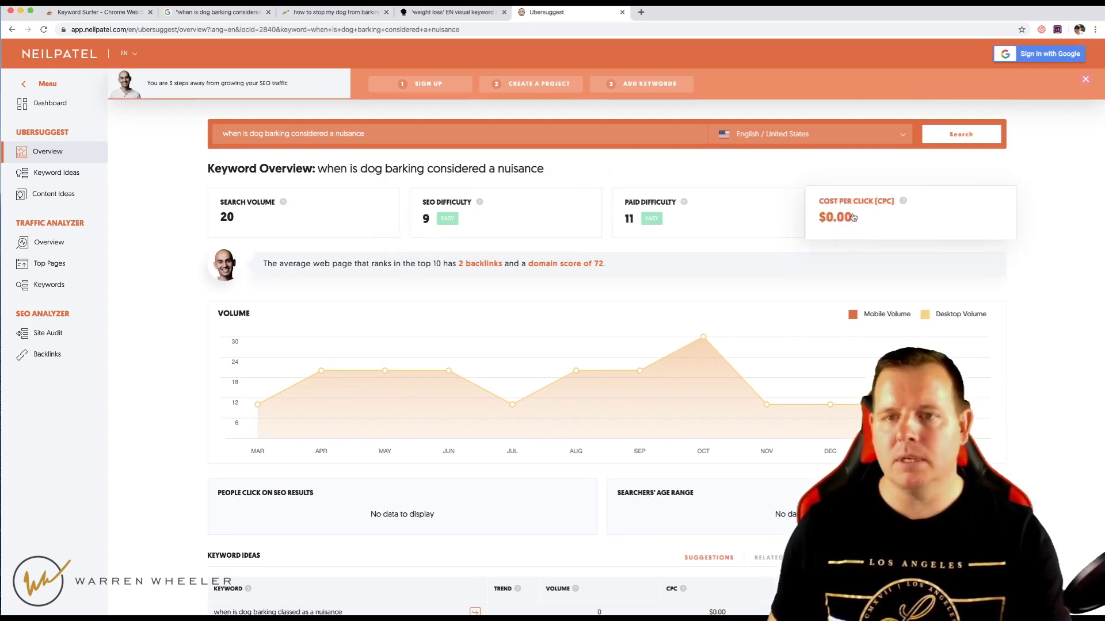
pyautogui.scroll(-1, 499, 293)
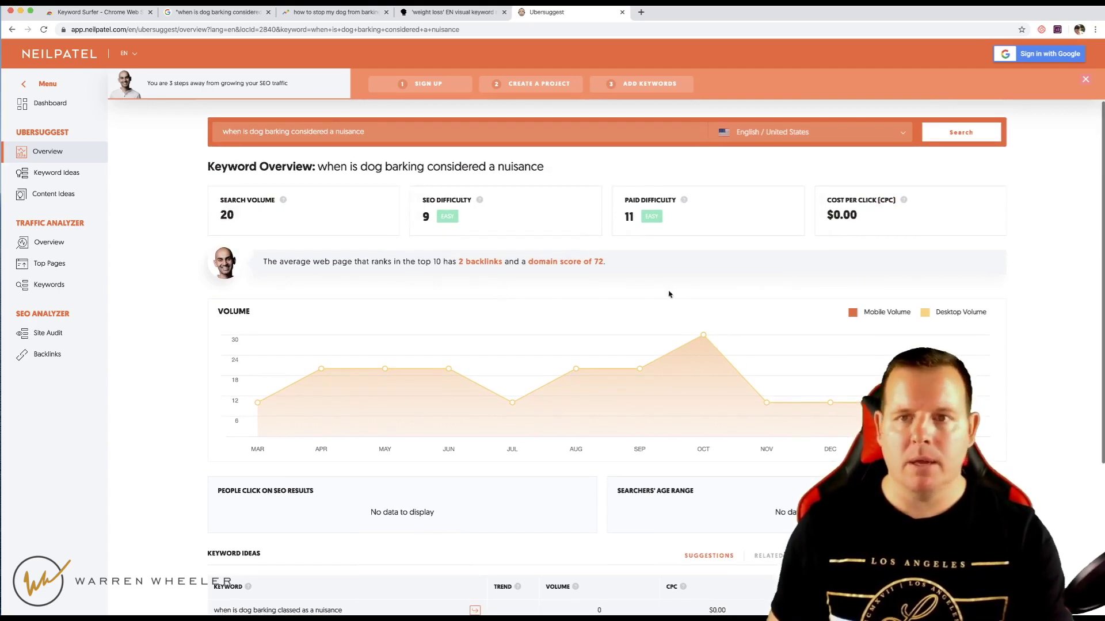
pyautogui.click(46, 173)
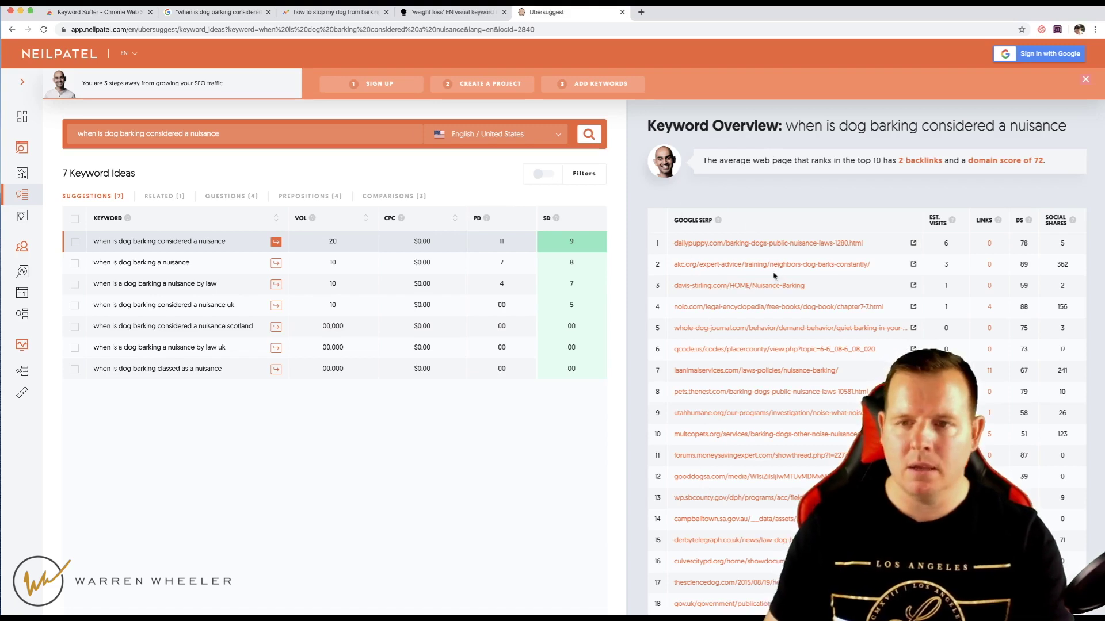
# Step: Open the domain overview of dailypuppy.com from the Google SERP list and examine its traffic, top SEO pages and SEO keywords
pyautogui.click(758, 245)
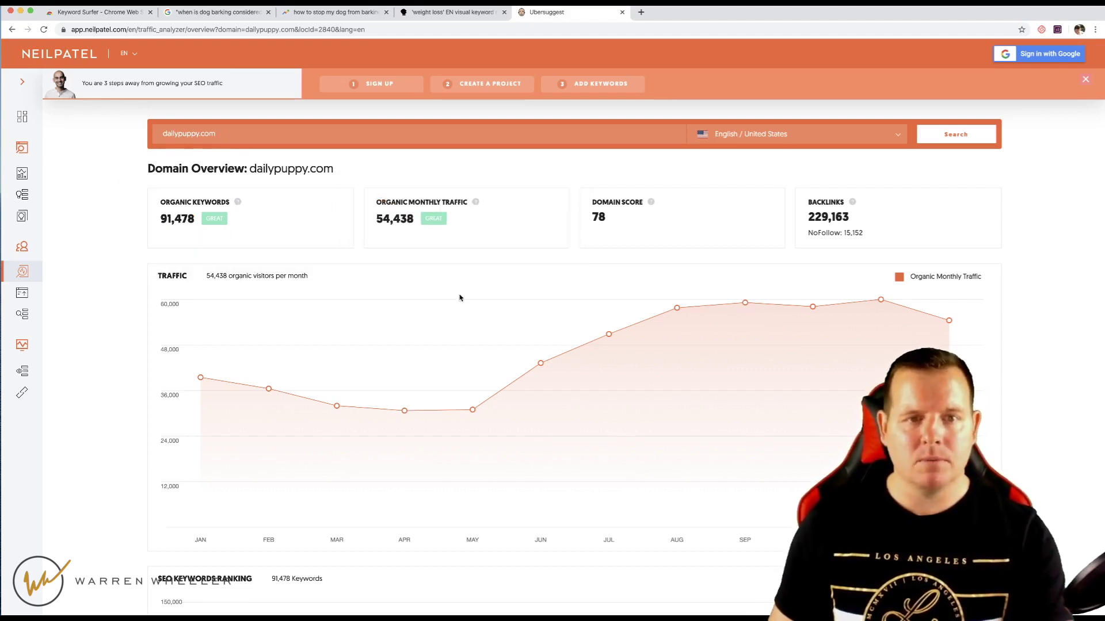
pyautogui.scroll(-2, 460, 297)
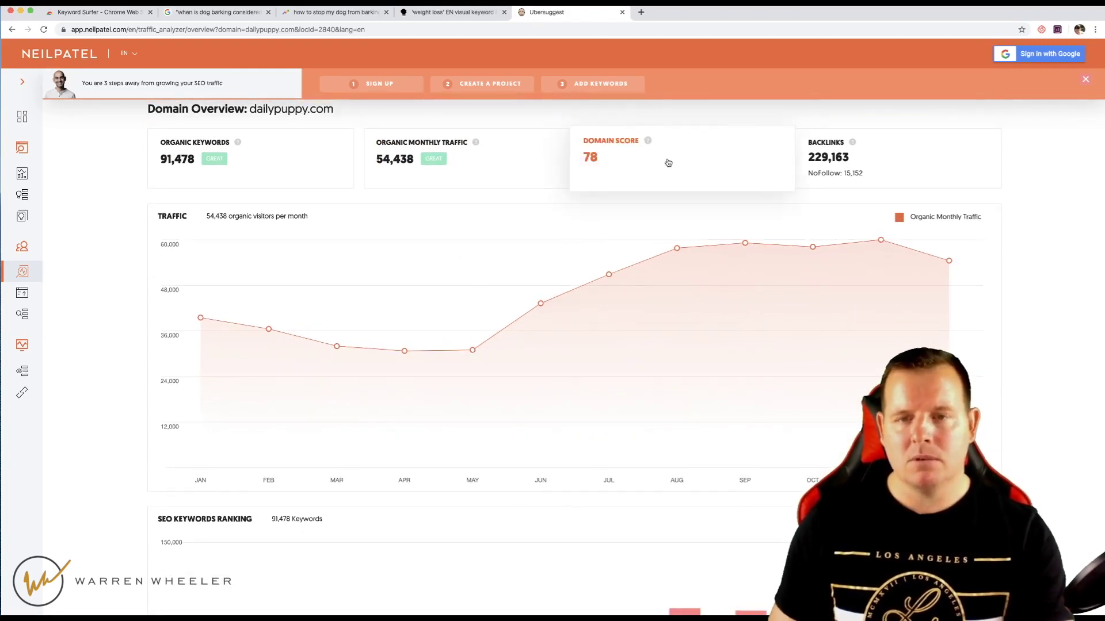
pyautogui.moveTo(871, 252)
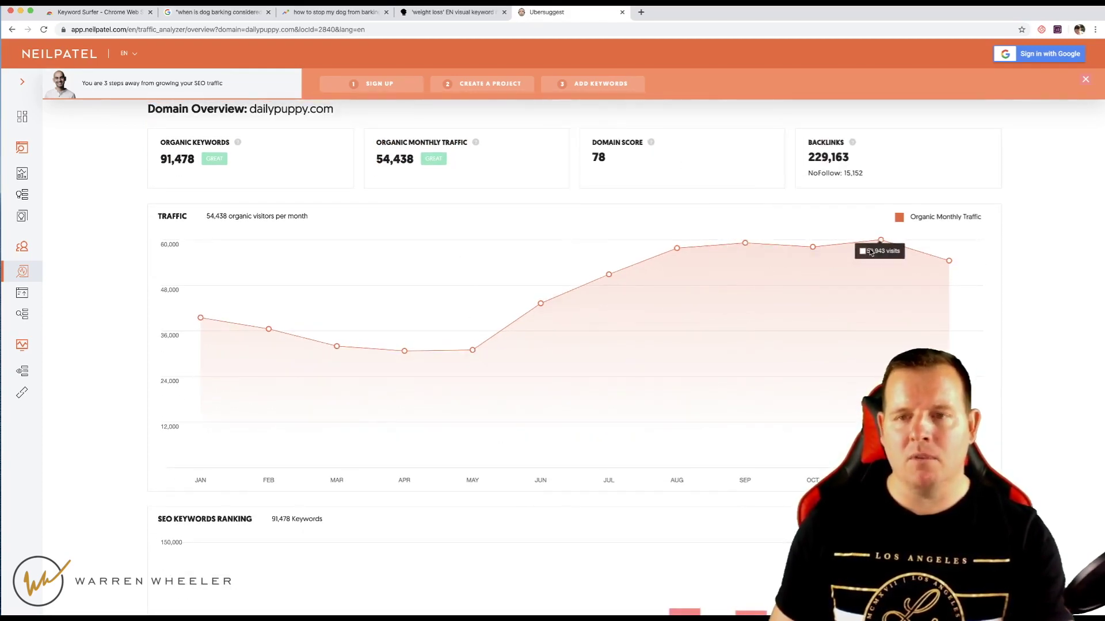
pyautogui.scroll(-8, 871, 252)
pyautogui.scroll(-4, 871, 252)
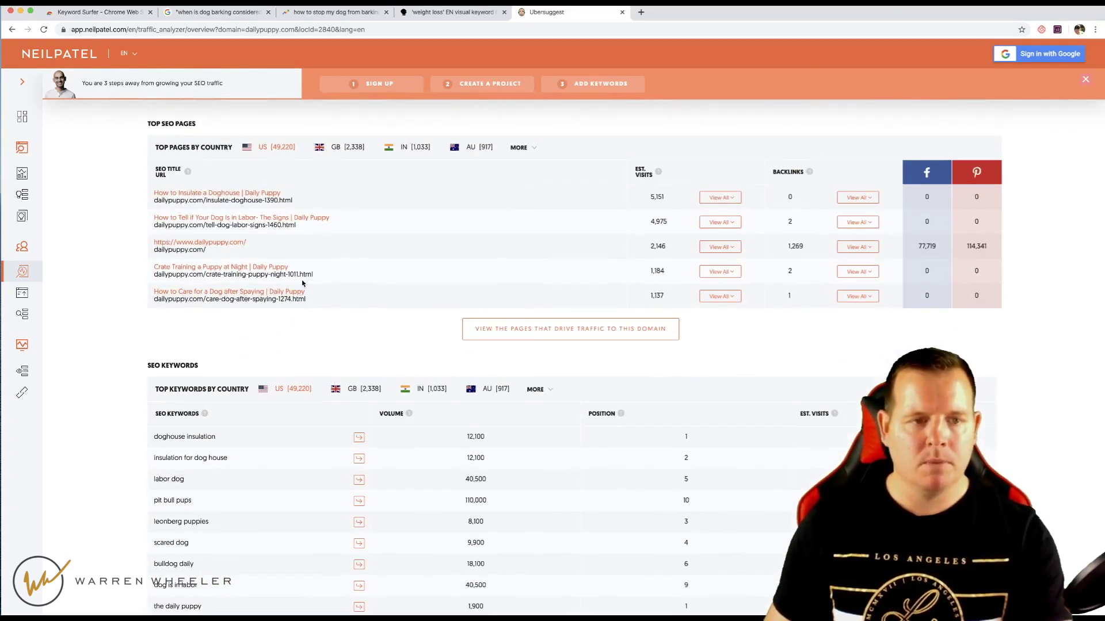
pyautogui.tripleClick(151, 365)
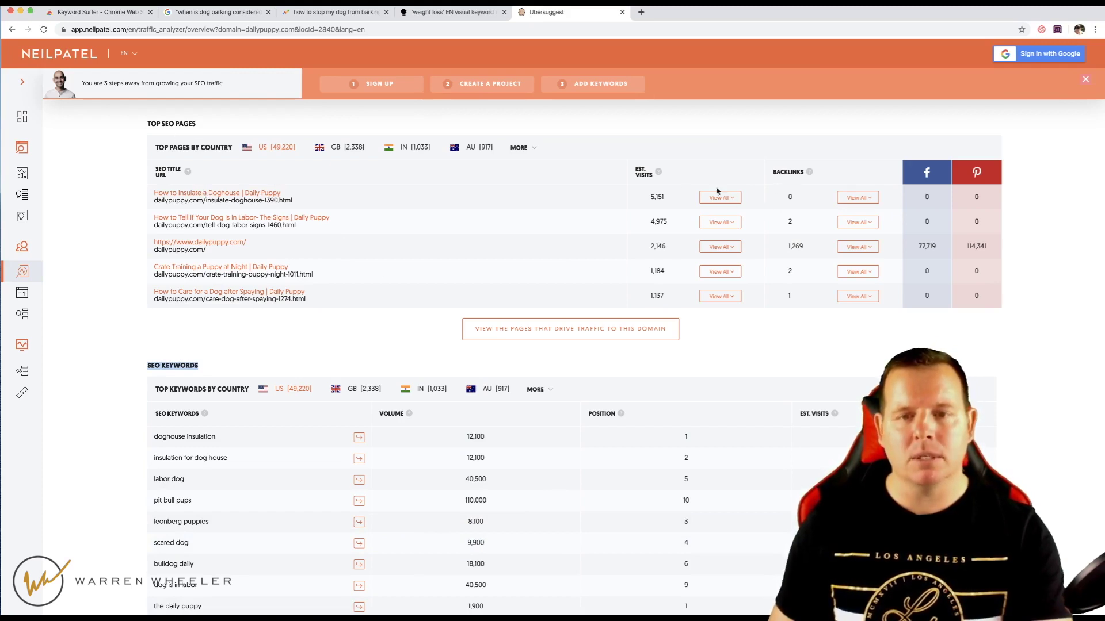
pyautogui.click(120, 197)
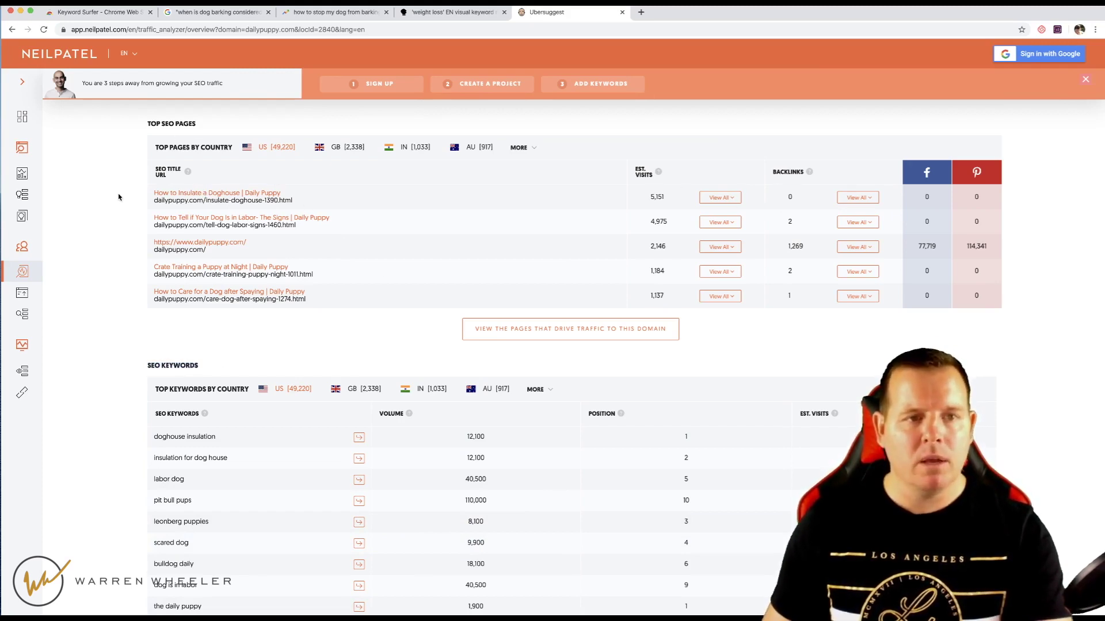
# Step: Open the "How to Insulate a Doghouse" article from the top SEO pages, skim it and close its tab
pyautogui.click(213, 194)
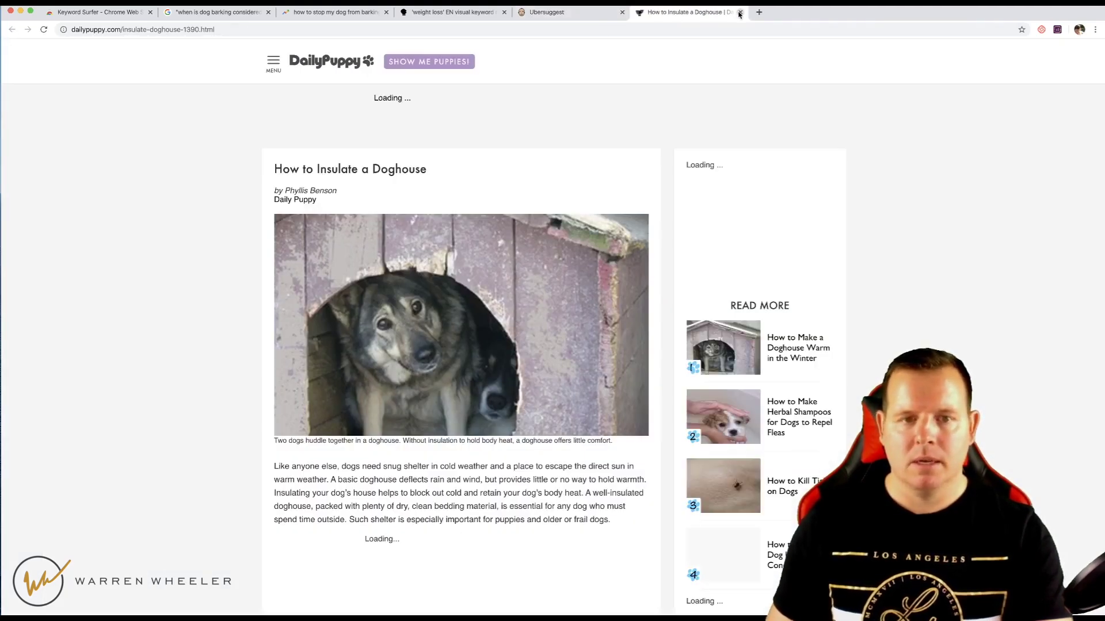
pyautogui.scroll(-10, 426, 370)
pyautogui.scroll(12, 426, 370)
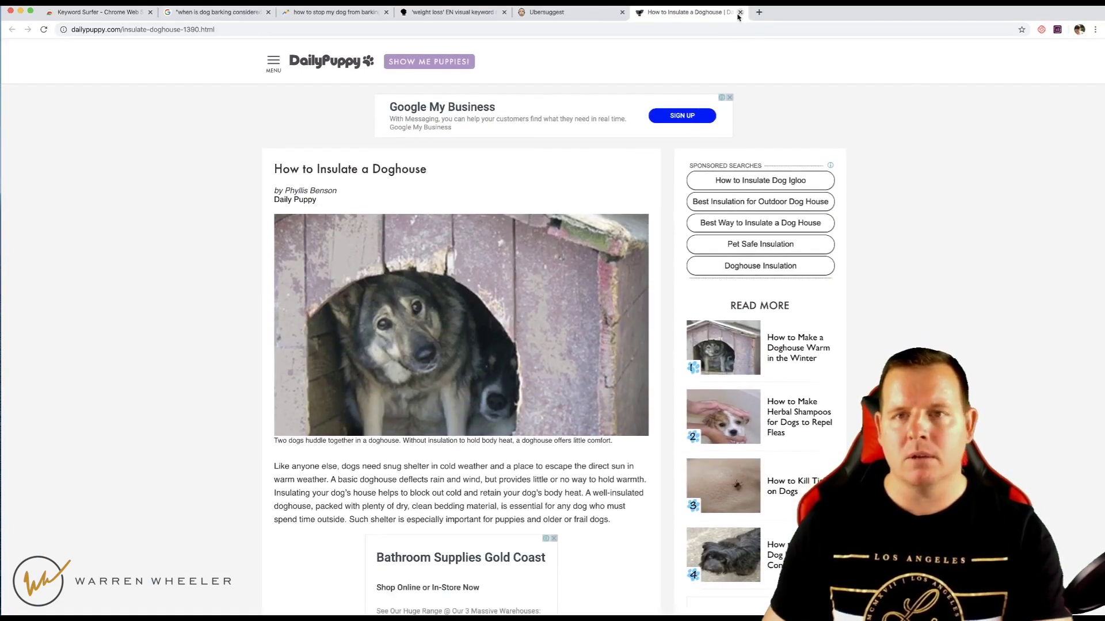
pyautogui.click(740, 13)
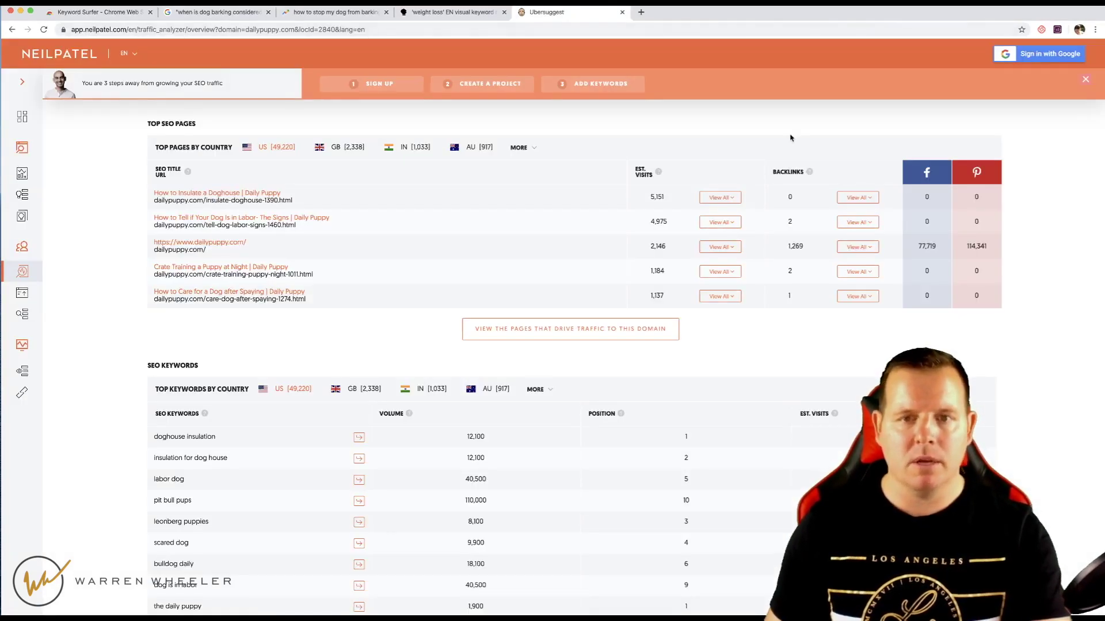
# Step: Try to view all details behind the doghouse insulation page's estimated visits, and return to the domain overview
pyautogui.click(726, 200)
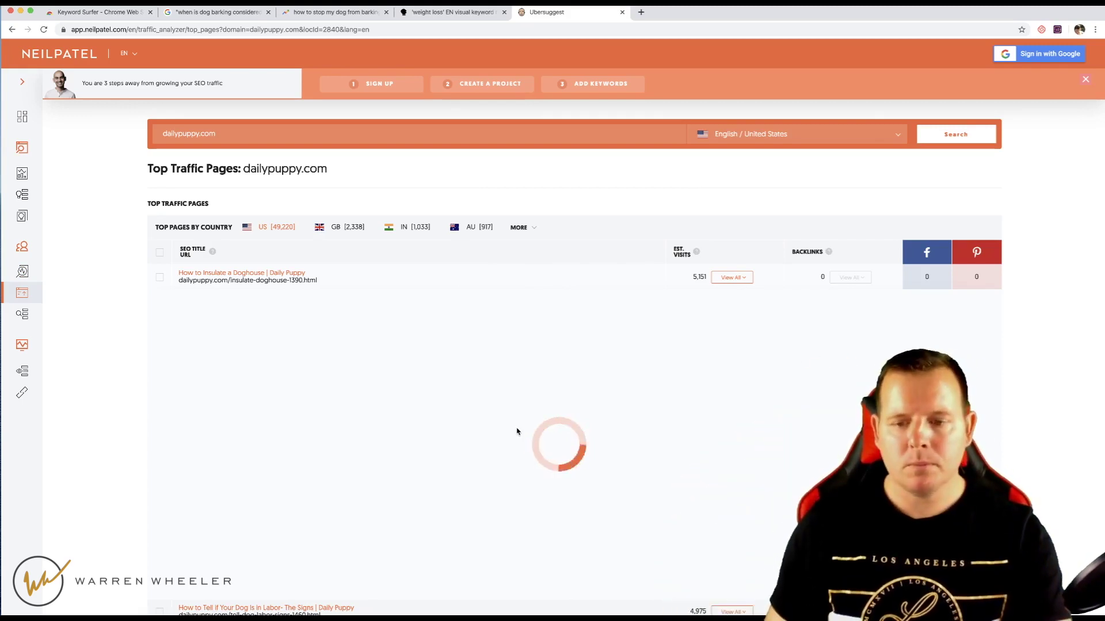
pyautogui.scroll(-3, 516, 430)
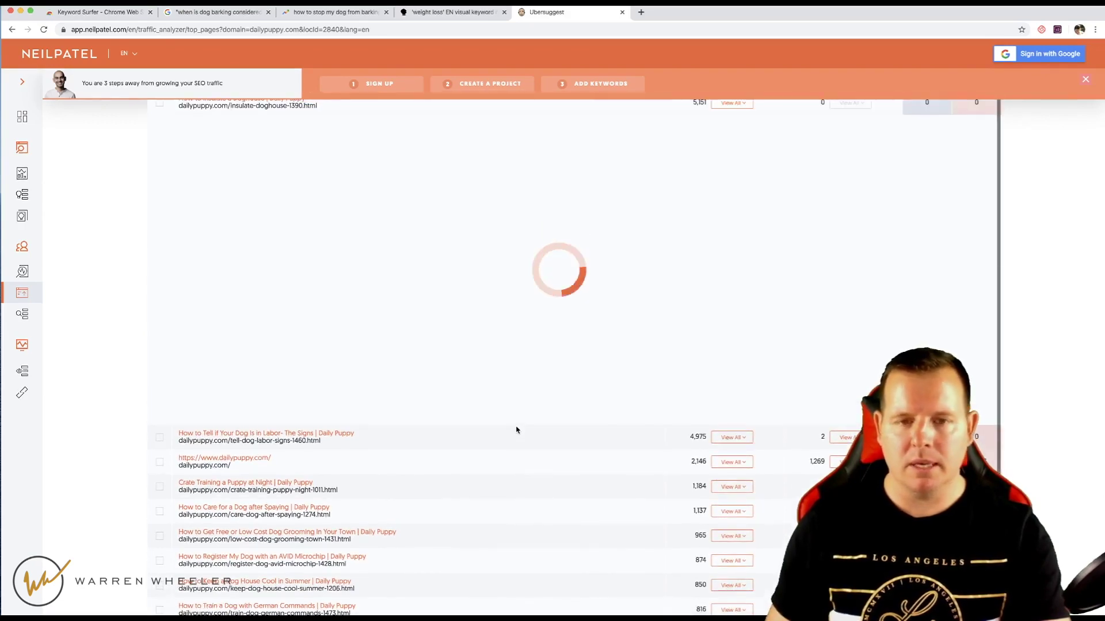
pyautogui.scroll(3, 521, 429)
pyautogui.scroll(1, 523, 428)
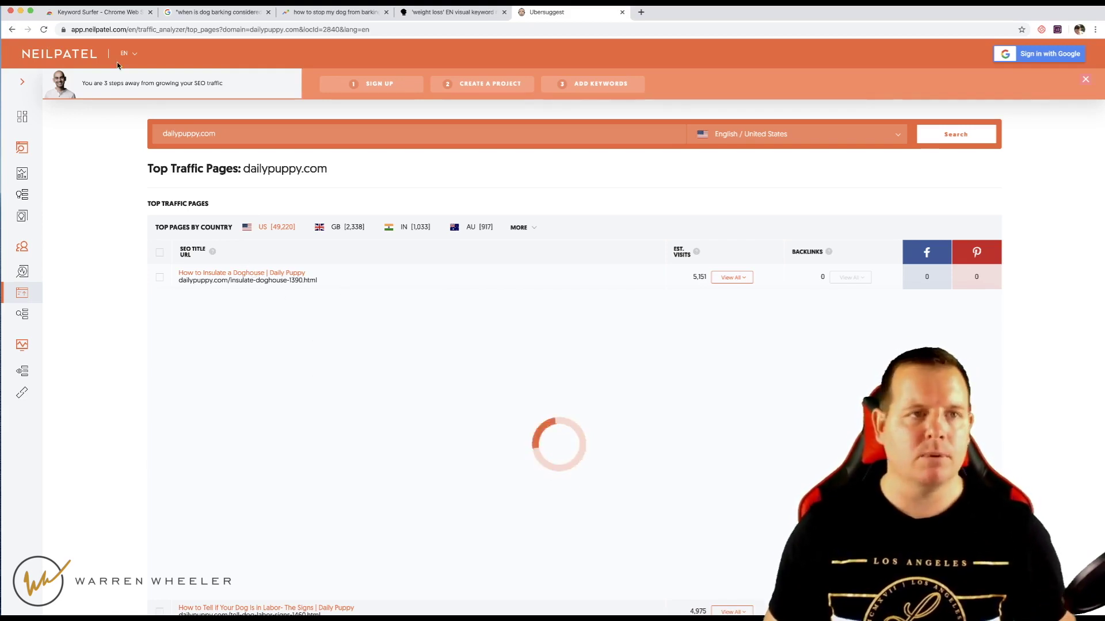
pyautogui.click(11, 30)
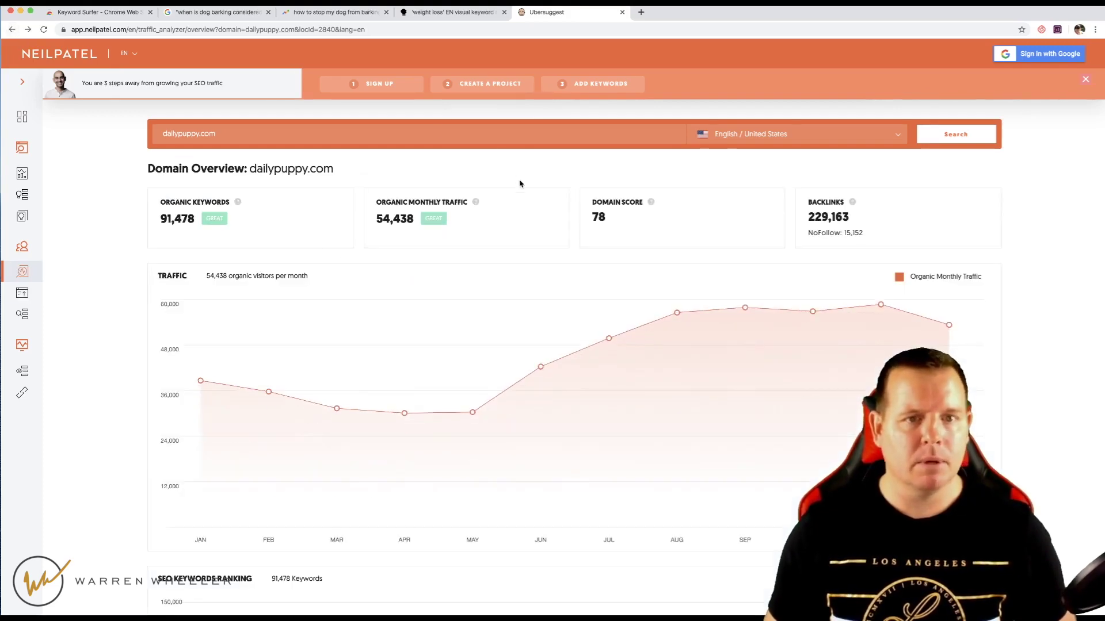
# Step: Open the full SEO keyword list for dailypuppy.com and check the keywords' volume and SEO difficulty
pyautogui.scroll(-10, 532, 198)
pyautogui.scroll(-4, 535, 197)
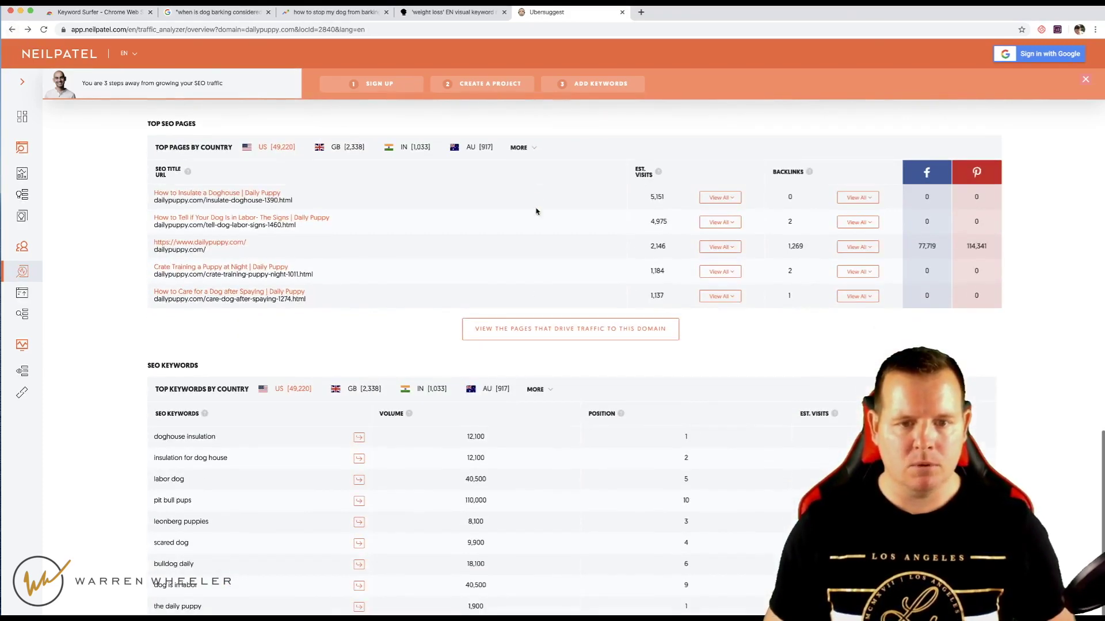
pyautogui.click(570, 609)
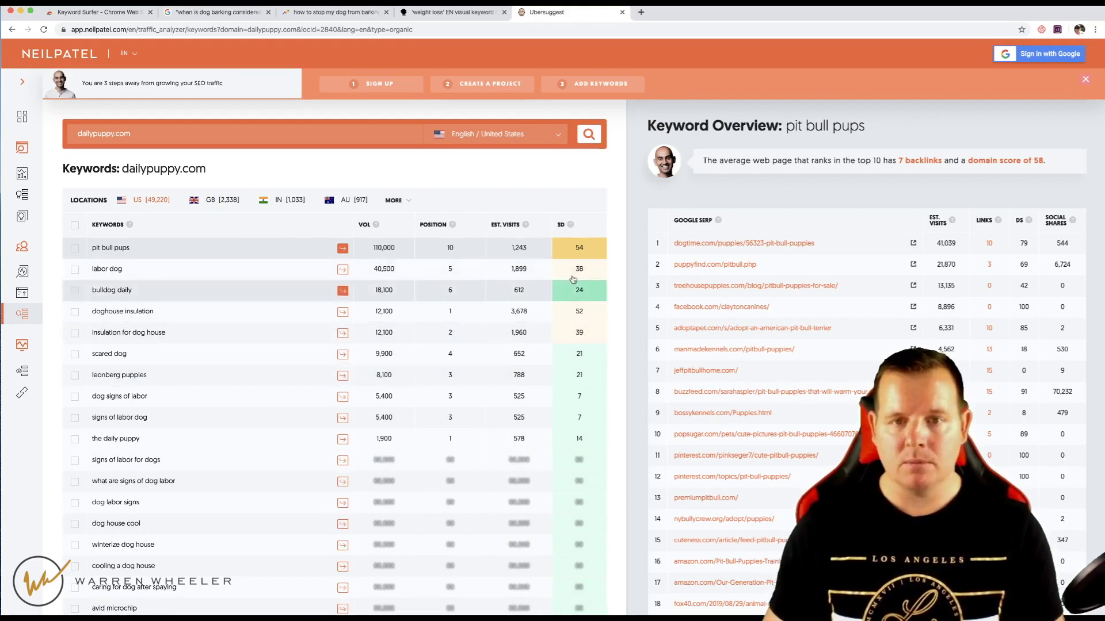
pyautogui.moveTo(571, 225)
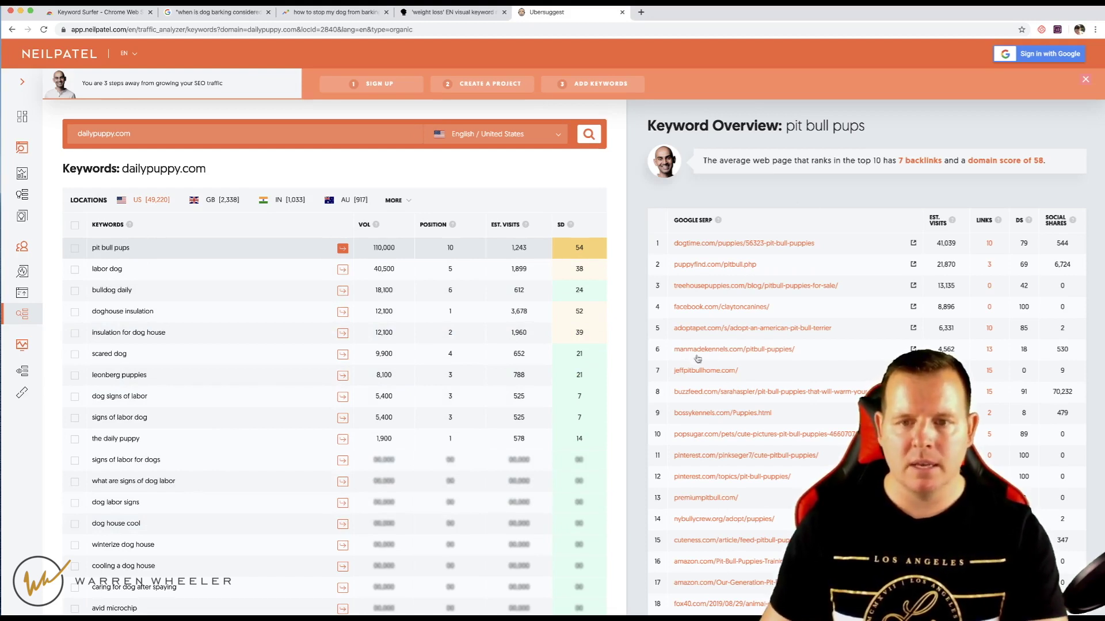
# Step: Open the domain overview of jeffpitbullhome.com from the "pit bull pups" SERP list and review its traffic, pages and keywords
pyautogui.click(708, 371)
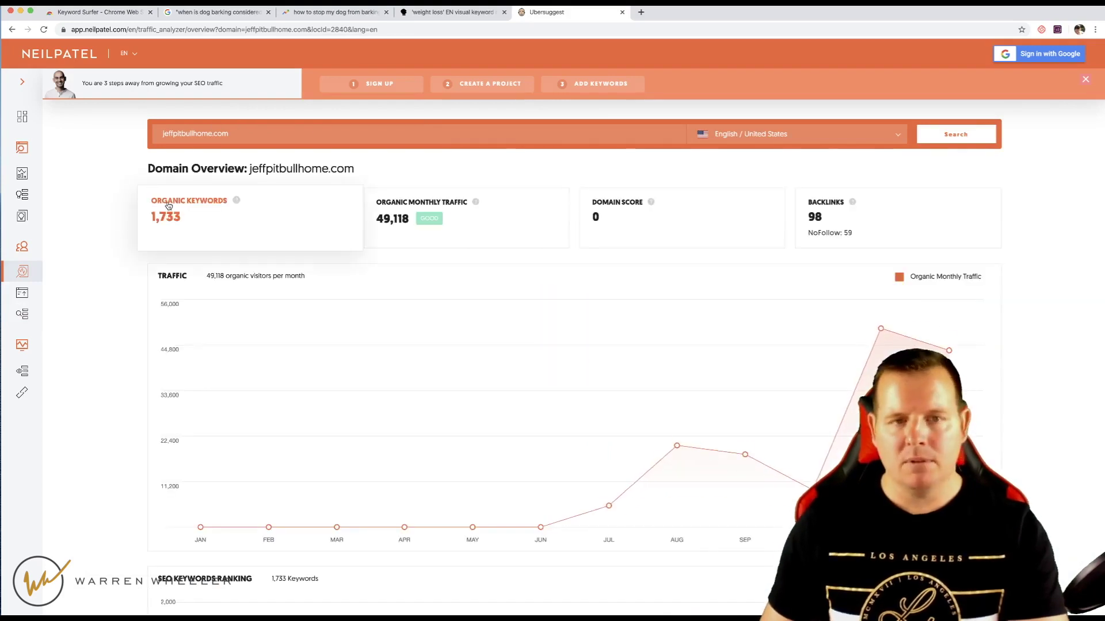
pyautogui.scroll(-12, 656, 325)
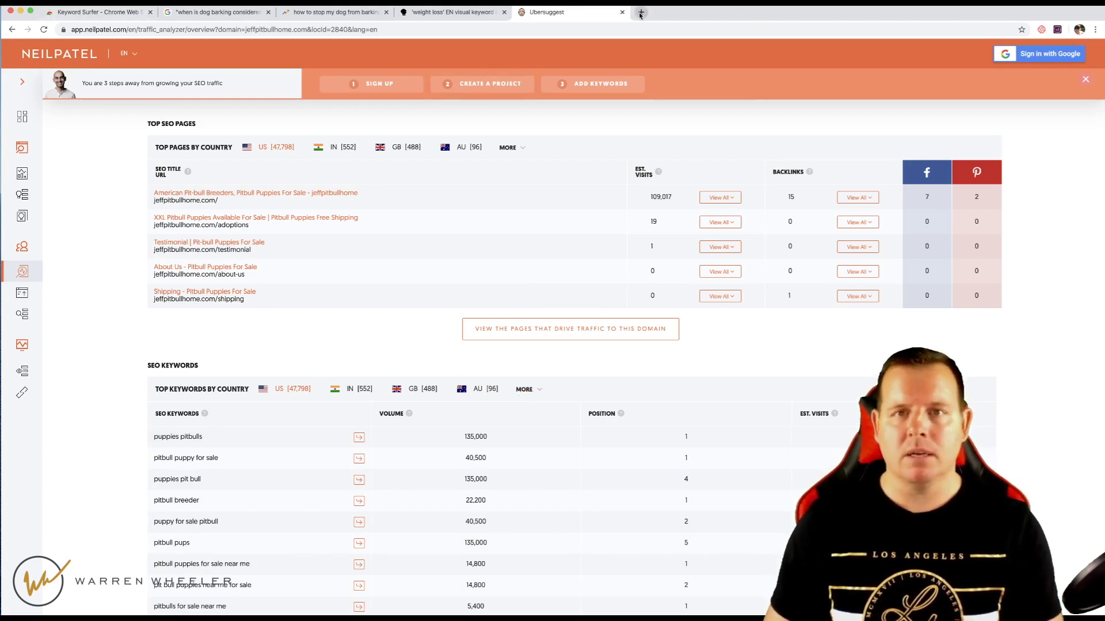
pyautogui.scroll(15, 353, 281)
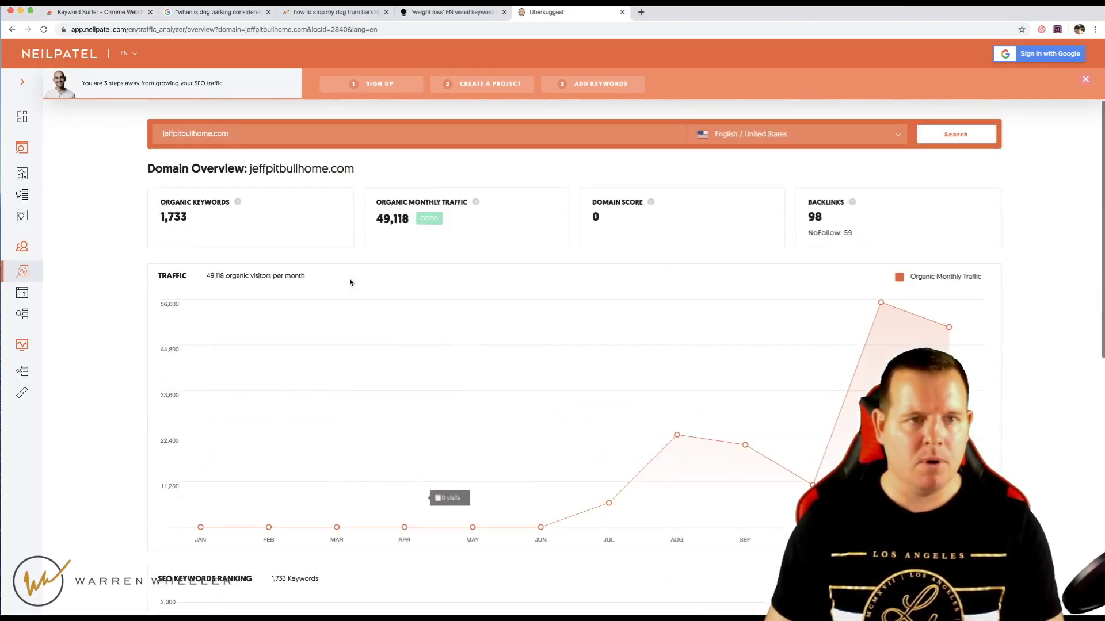
# Step: Copy the domain jeffpitbullhome.com, open the site in a new tab and skim its home page
pyautogui.rightClick(222, 133)
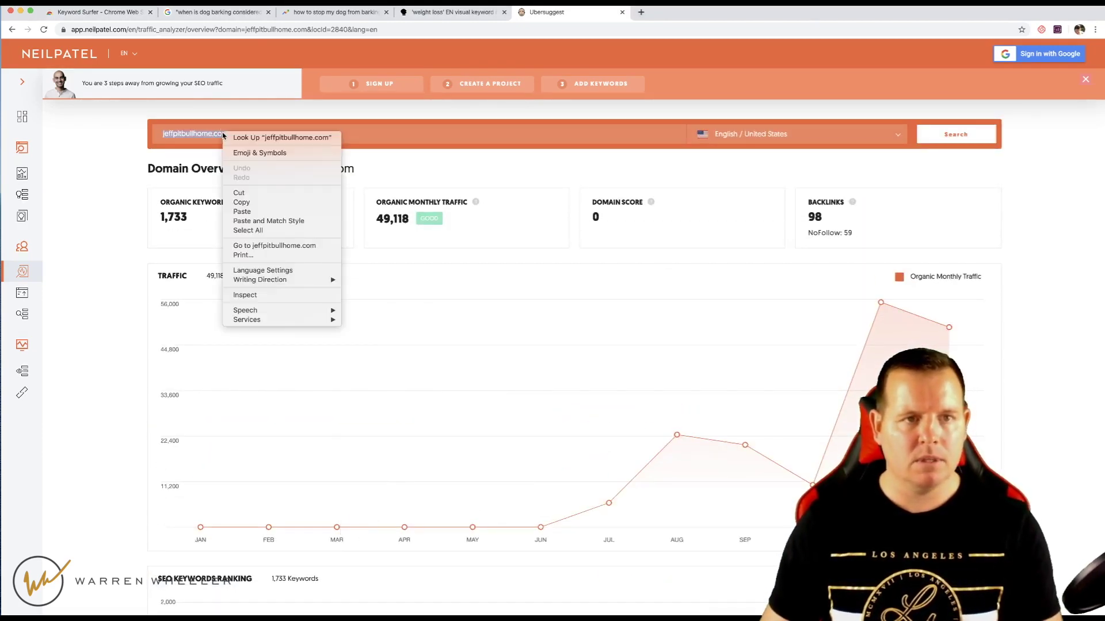
pyautogui.press('Return')
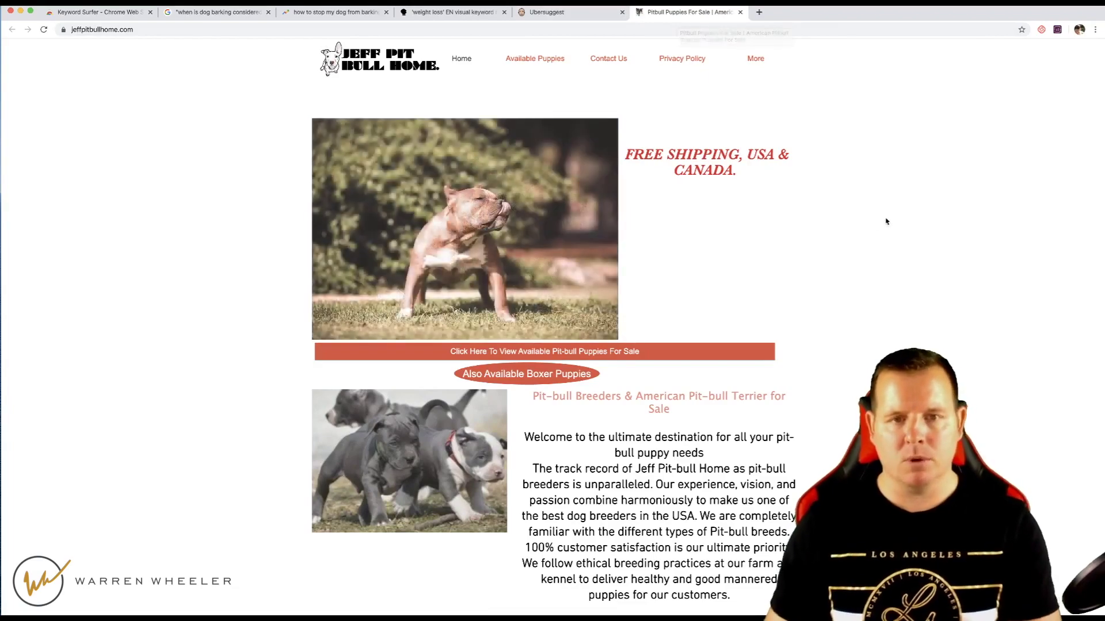
pyautogui.scroll(-10, 885, 220)
pyautogui.scroll(15, 886, 220)
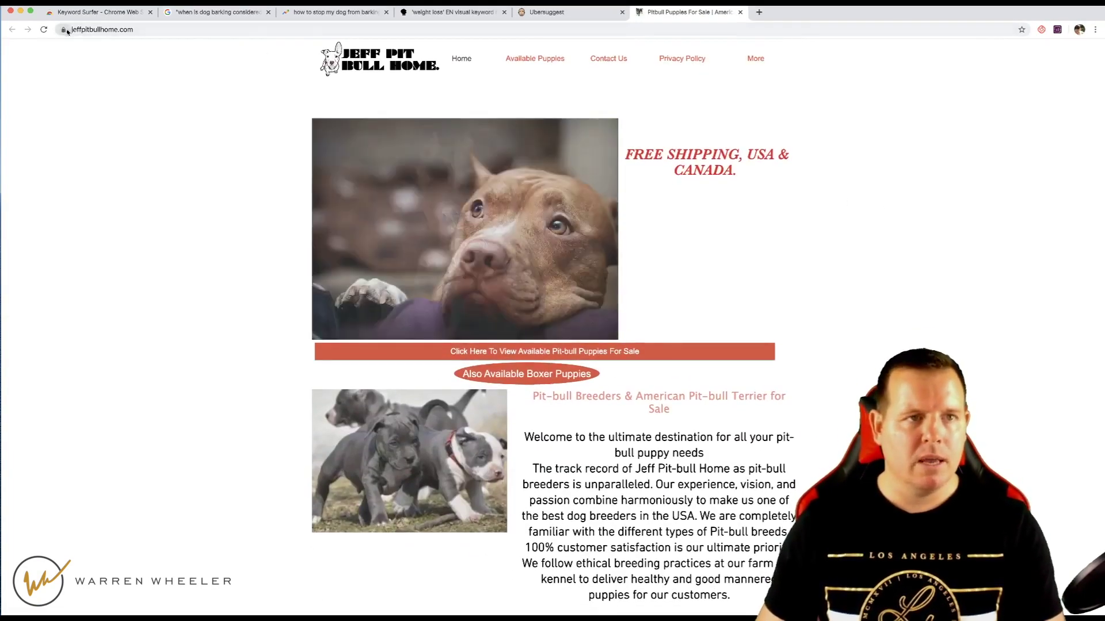
# Step: Open the site's sitemap at jeffpitbullhome.com/sitemap.xml to examine its listed pages, and close the tab
pyautogui.click(174, 30)
pyautogui.click(249, 32)
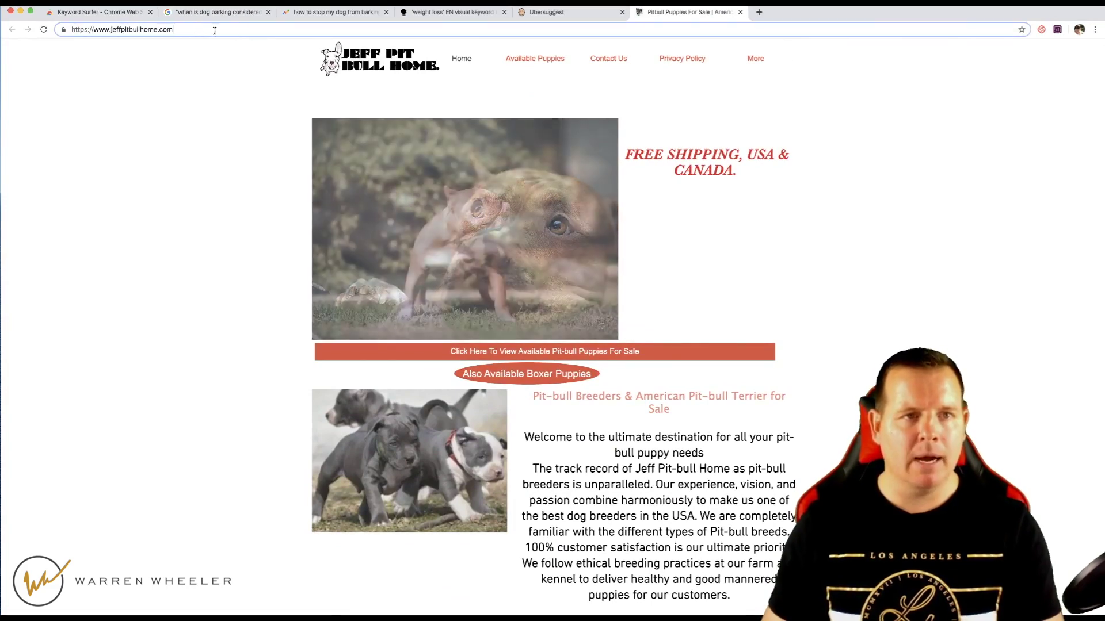
pyautogui.write('/')
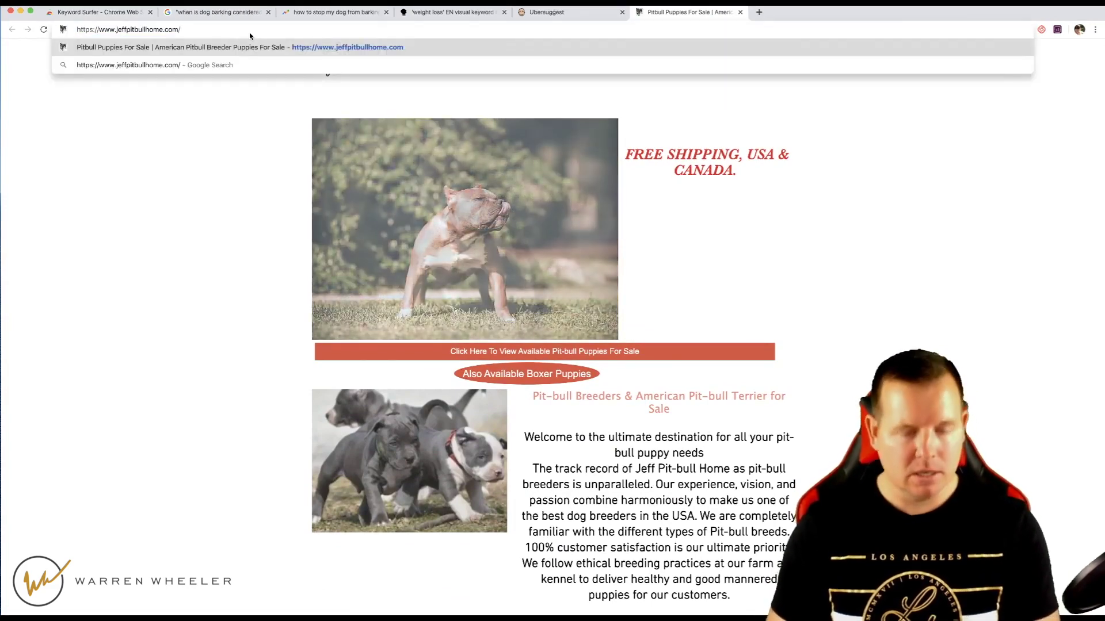
pyautogui.write('sitemap.xml')
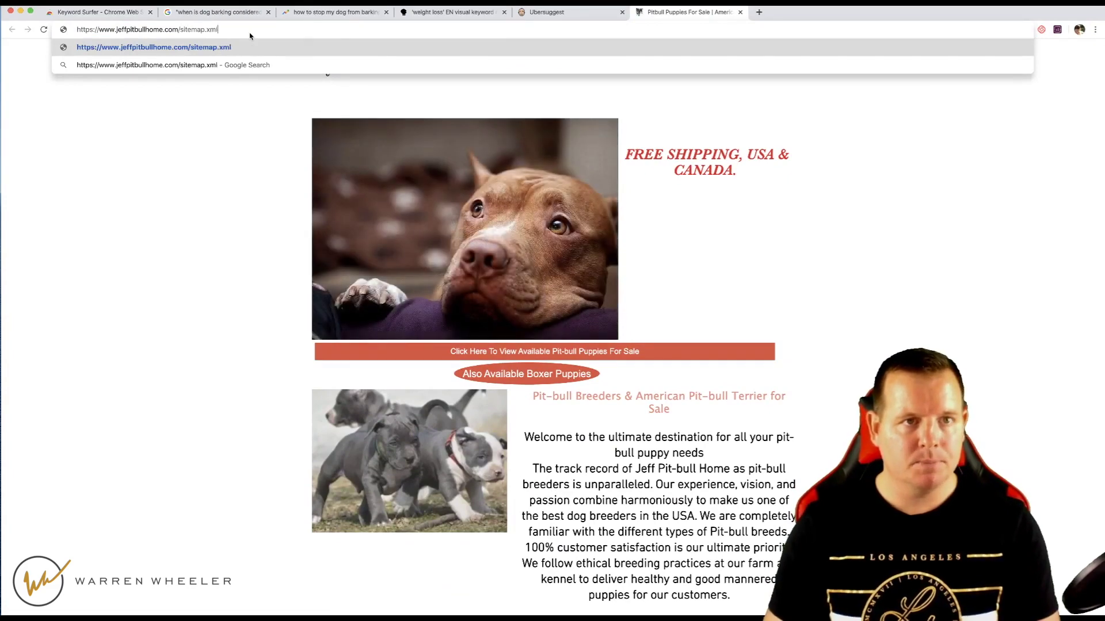
pyautogui.press('Return')
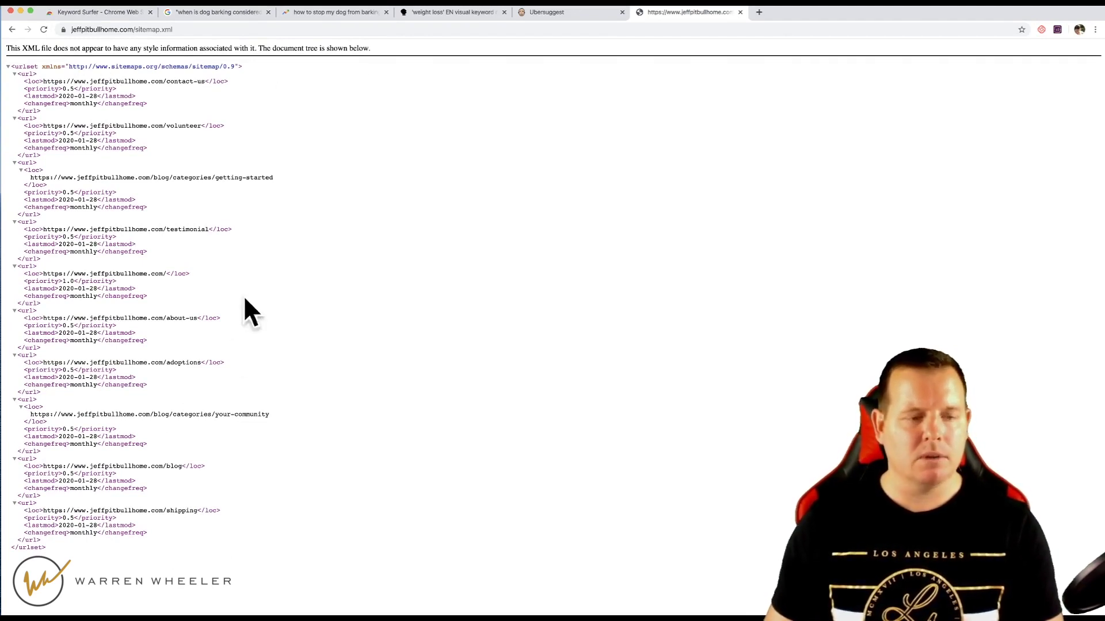
pyautogui.click(740, 12)
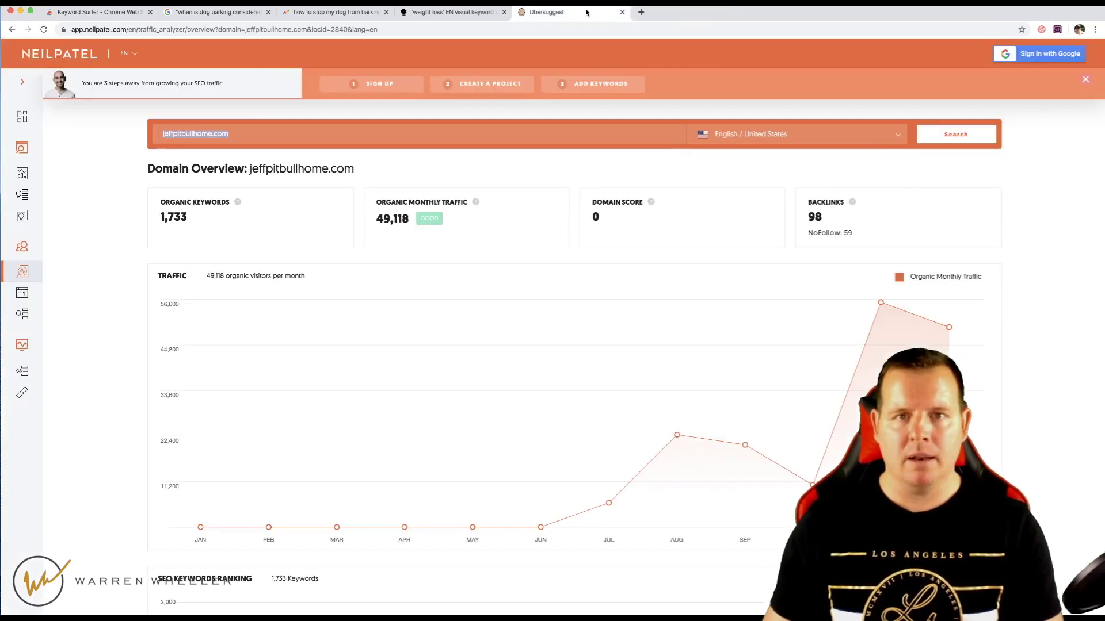
# Step: Return to the dailypuppy.com keyword list in Ubersuggest and open the dailypuppy.com site in a new tab
pyautogui.click(13, 29)
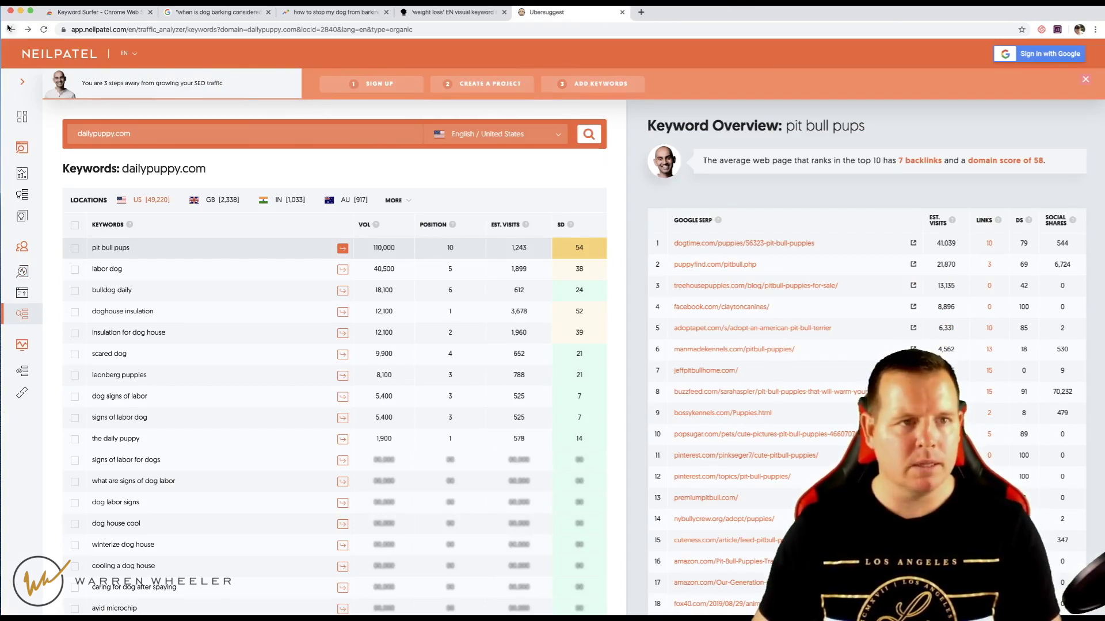
pyautogui.rightClick(102, 130)
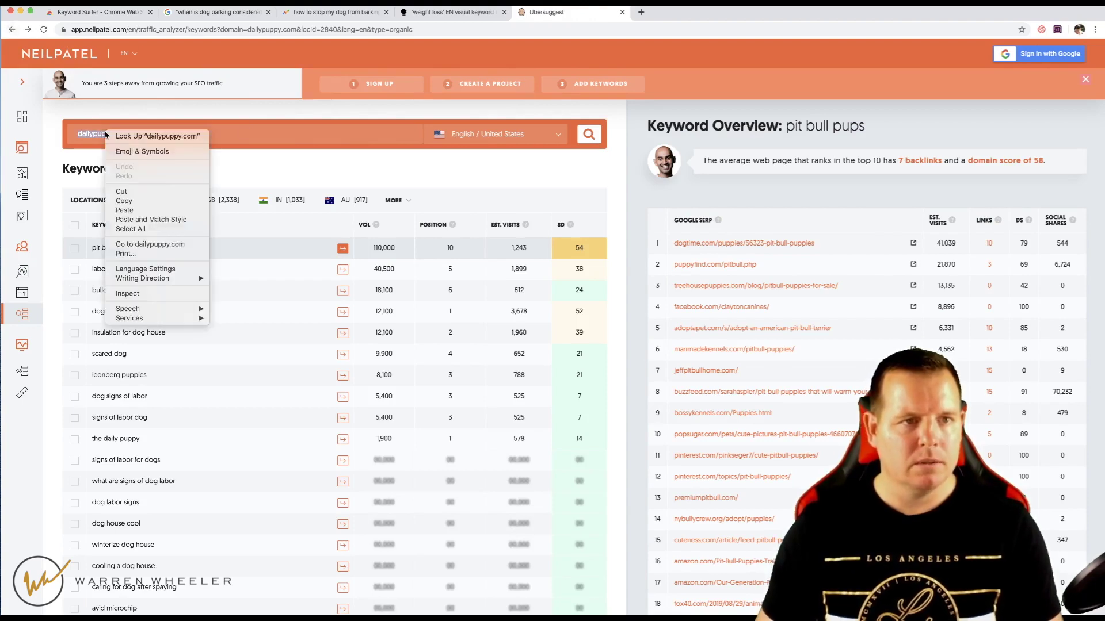
pyautogui.click(167, 244)
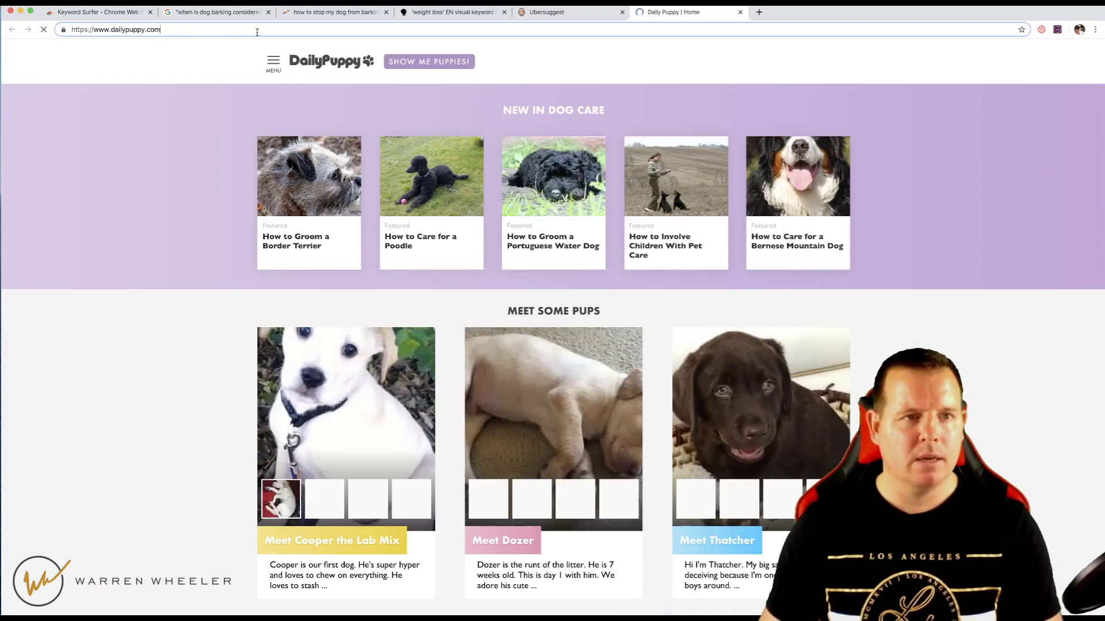
# Step: Load the sitemap at dailypuppy.com/sitemap.xml
pyautogui.click(257, 31)
pyautogui.write('site')
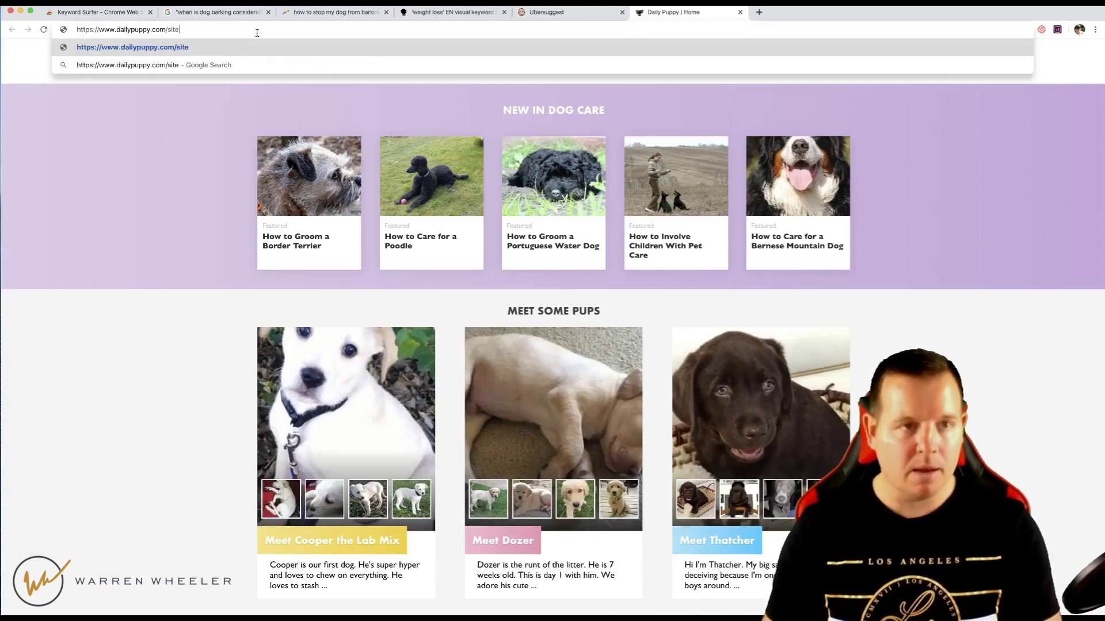
pyautogui.write('map.xml')
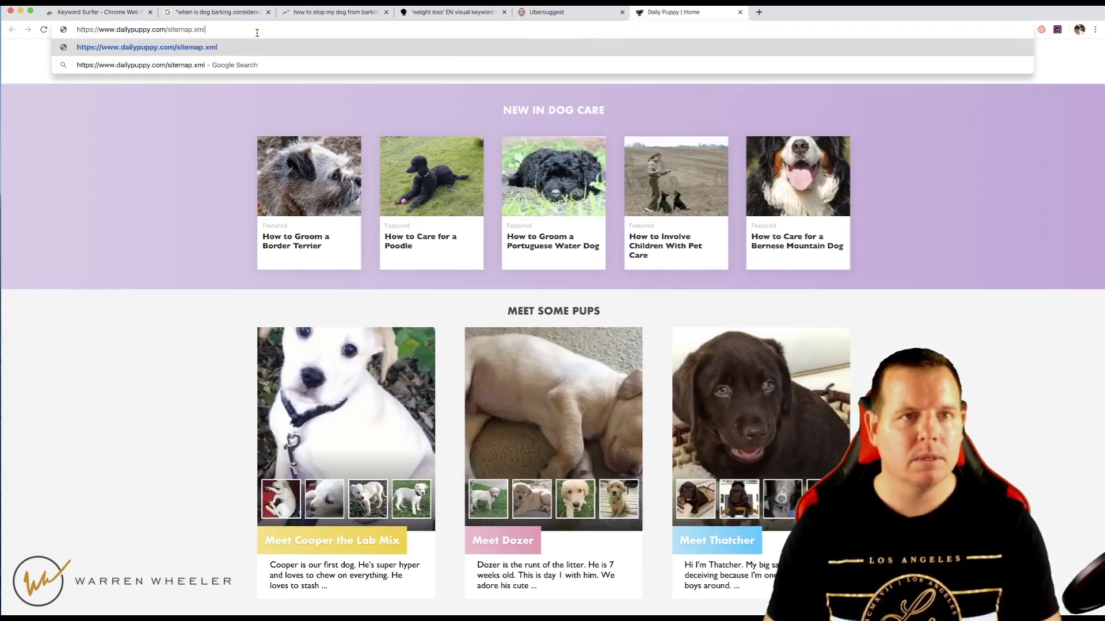
pyautogui.press('Return')
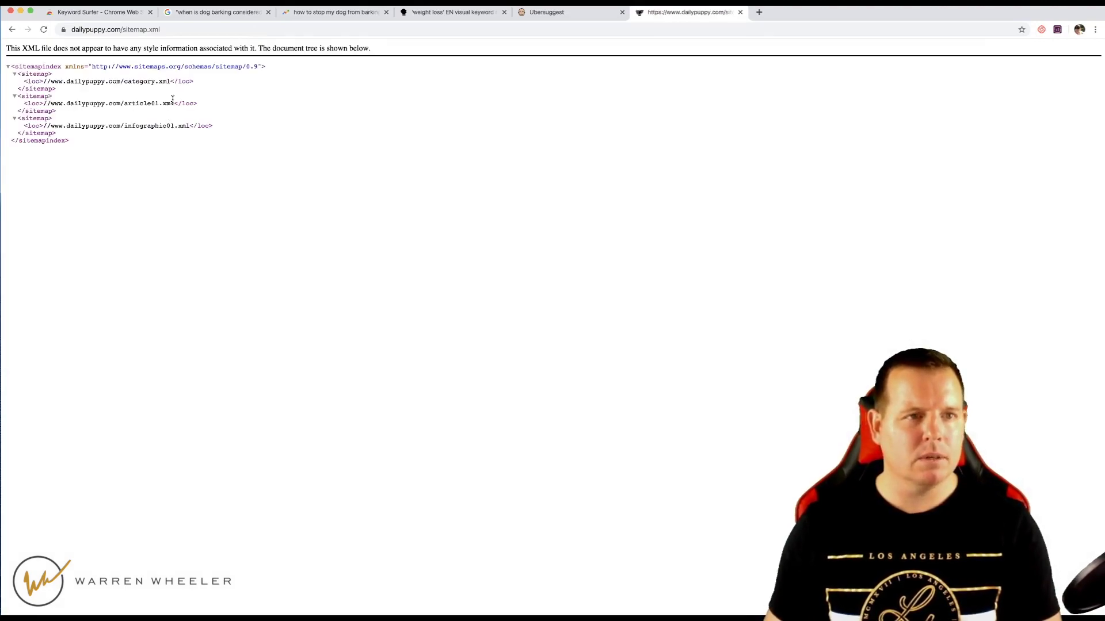
# Step: Open the article01.xml sitemap listed in the index and look through its article URLs and titles
pyautogui.moveTo(174, 103); pyautogui.dragTo(49, 102)
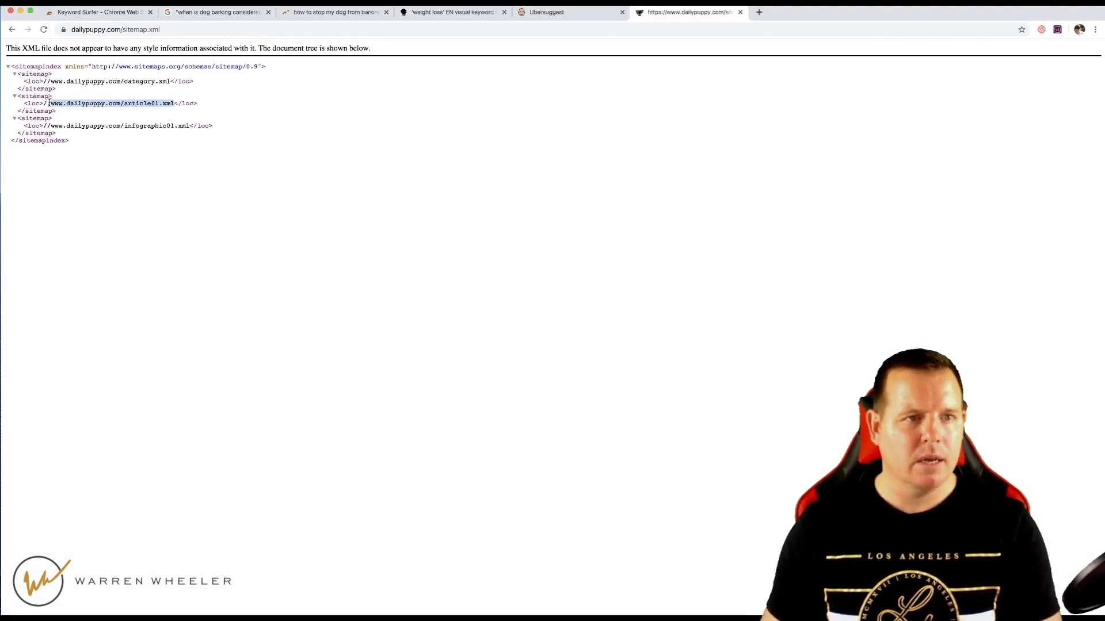
pyautogui.rightClick(51, 102)
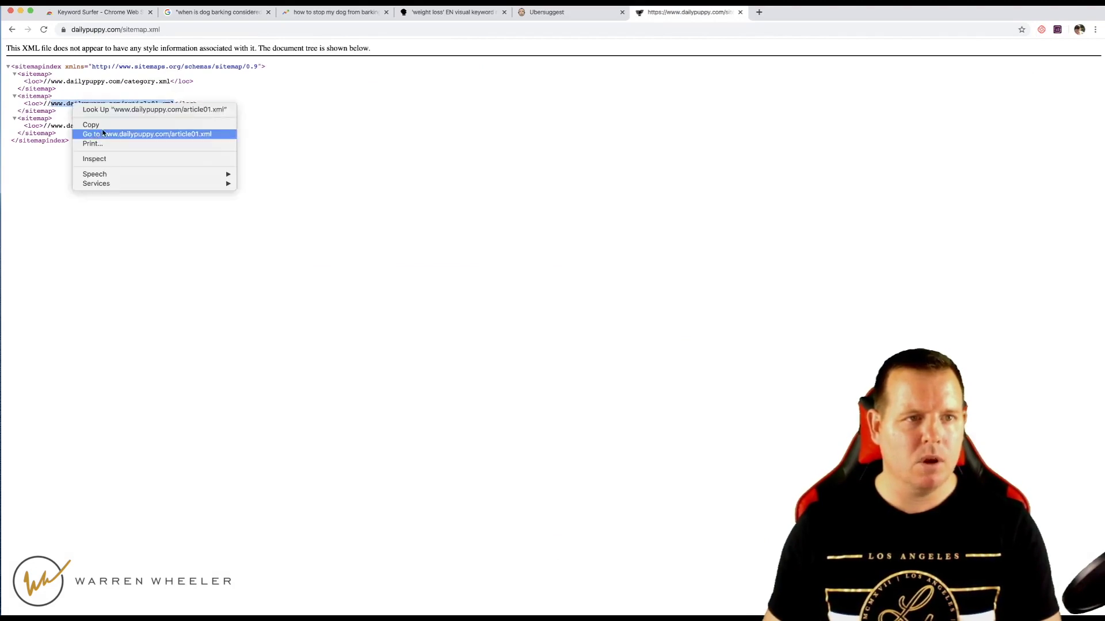
pyautogui.click(135, 126)
pyautogui.click(190, 29)
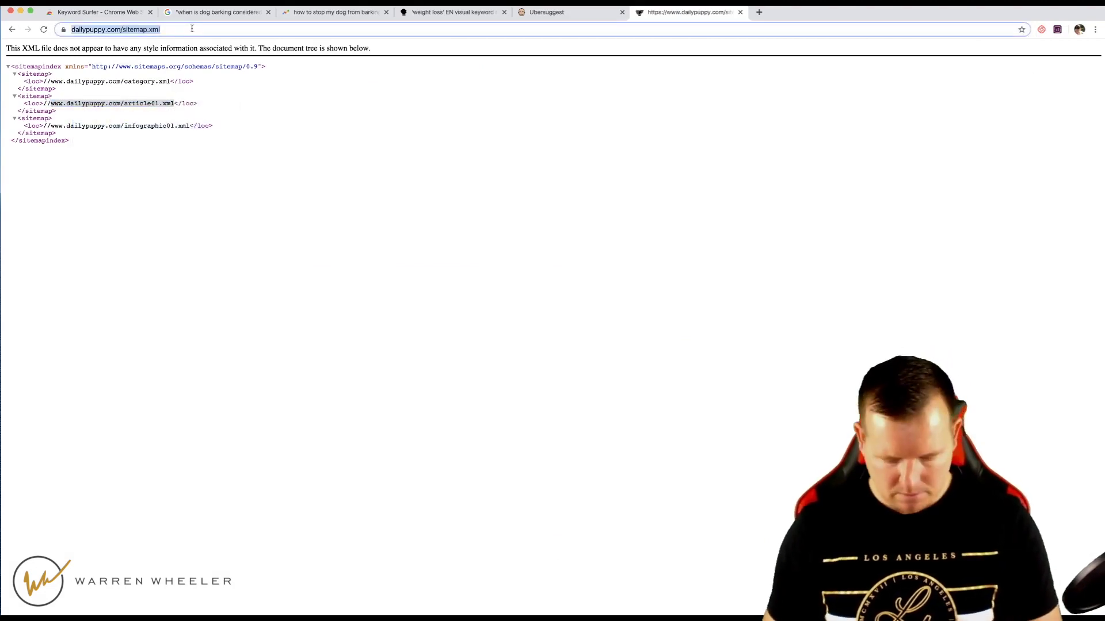
pyautogui.press('super+v')
pyautogui.press('Return')
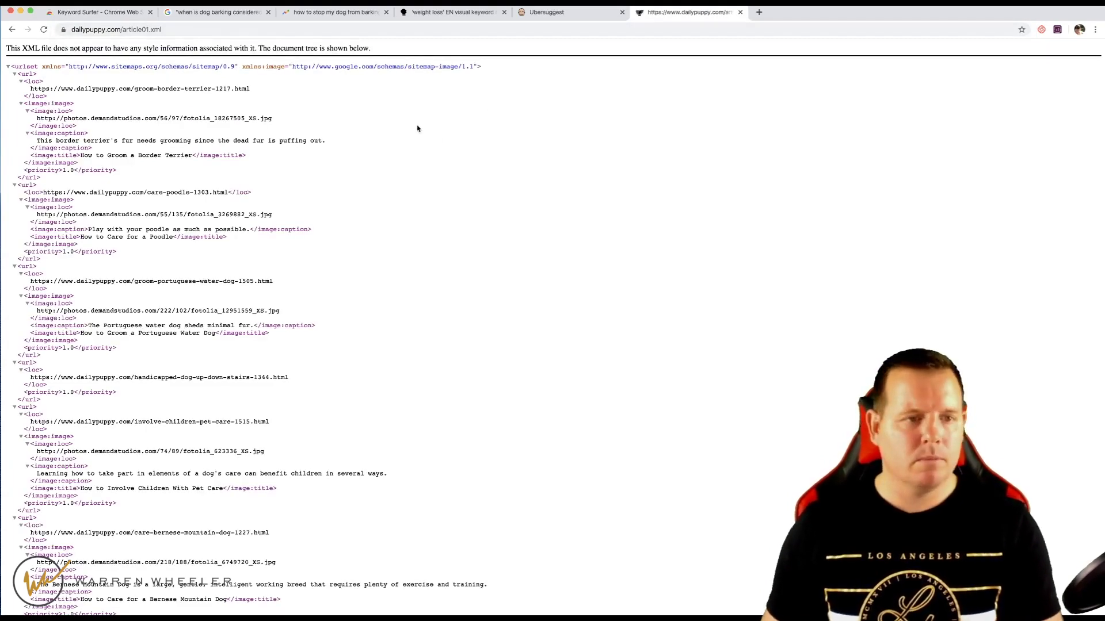
pyautogui.scroll(-1, 418, 129)
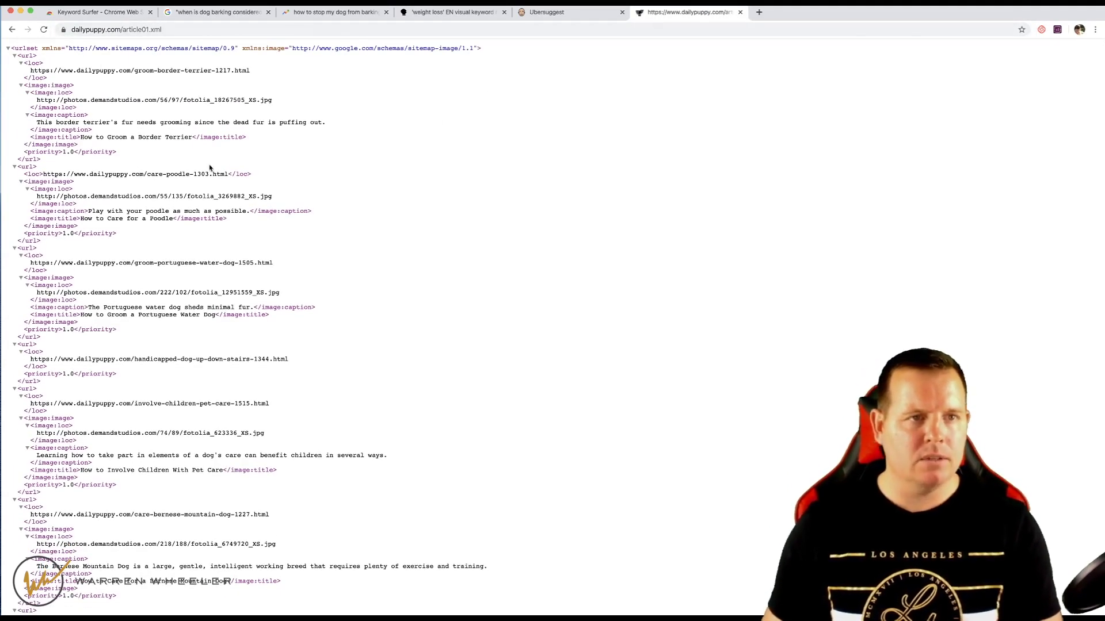
pyautogui.scroll(-15, 369, 266)
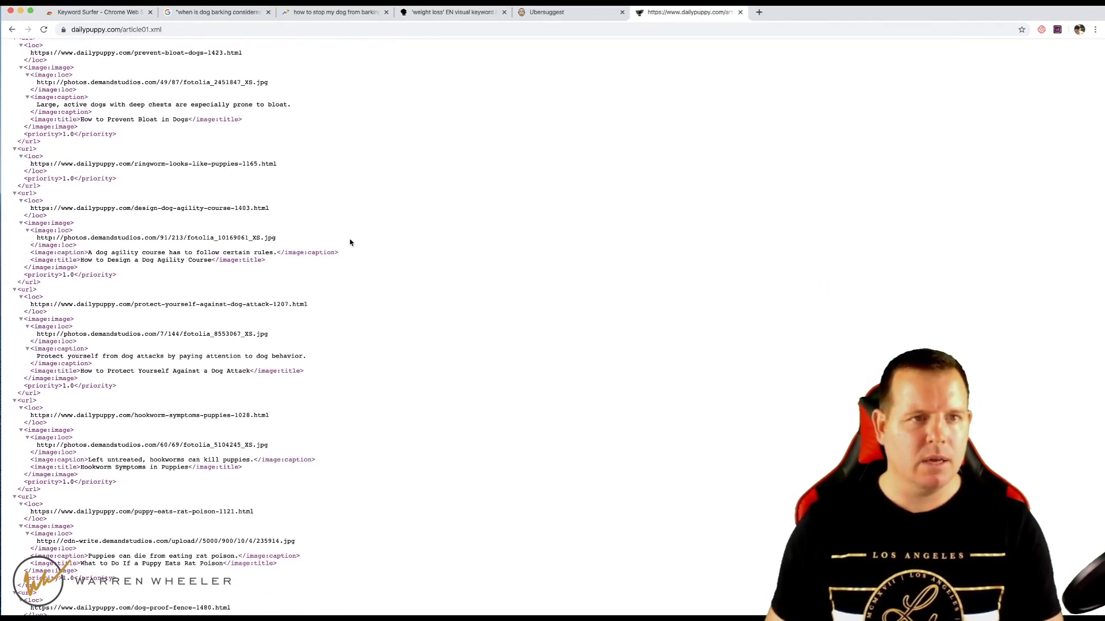
# Step: Open the prevent-bloat-dogs-1423.html article from the sitemap in a new tab and skim its content
pyautogui.moveTo(235, 52); pyautogui.dragTo(31, 53)
pyautogui.rightClick(43, 53)
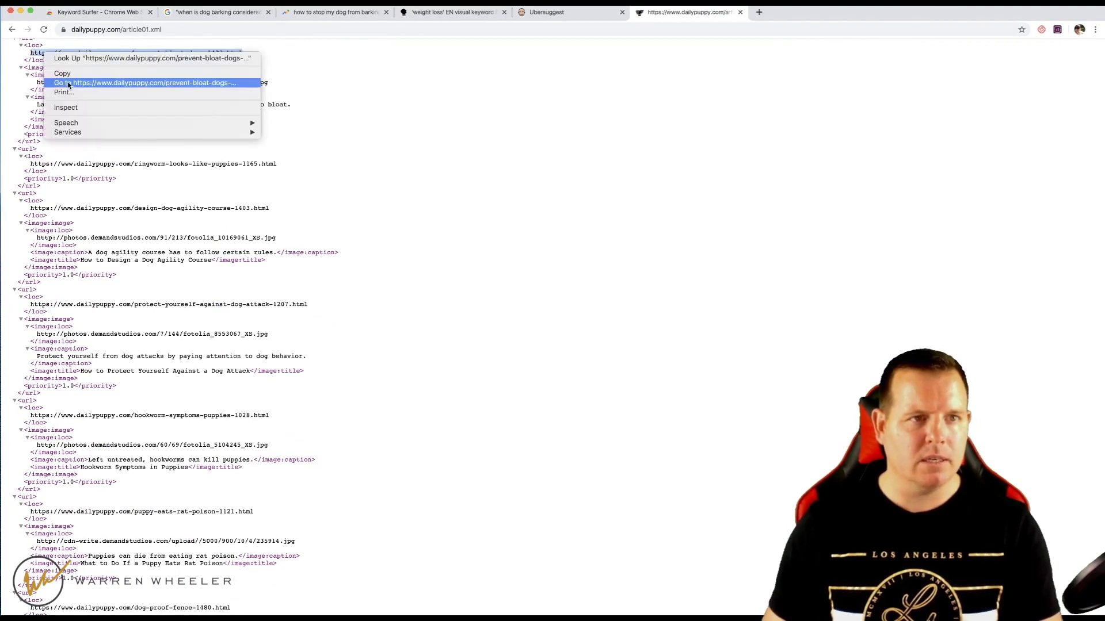
pyautogui.click(122, 83)
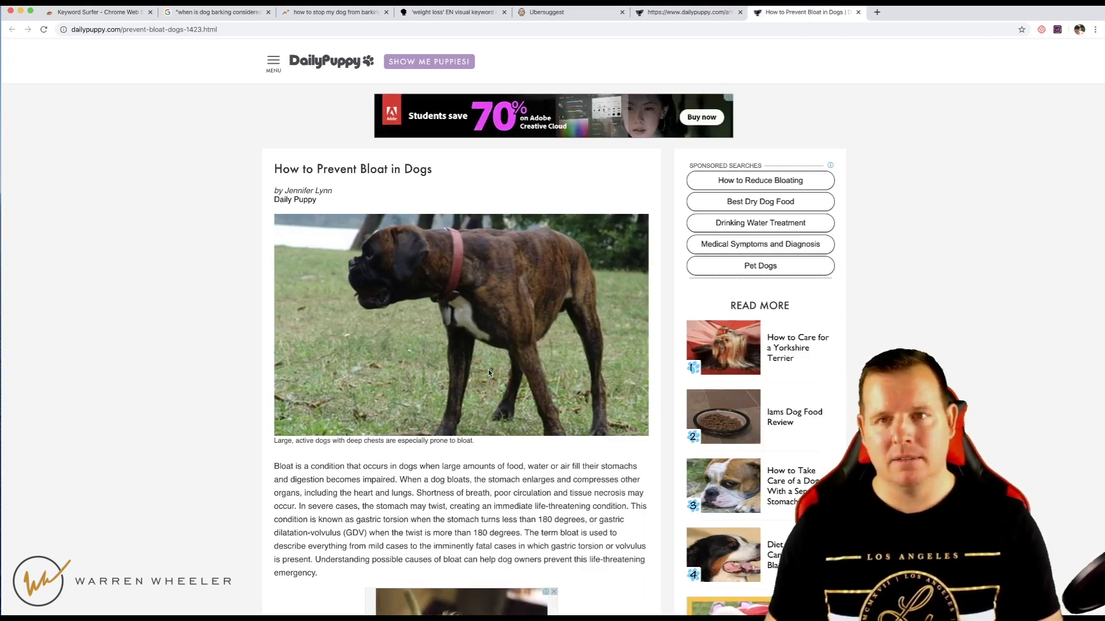
pyautogui.scroll(-20, 488, 369)
pyautogui.scroll(-5, 488, 370)
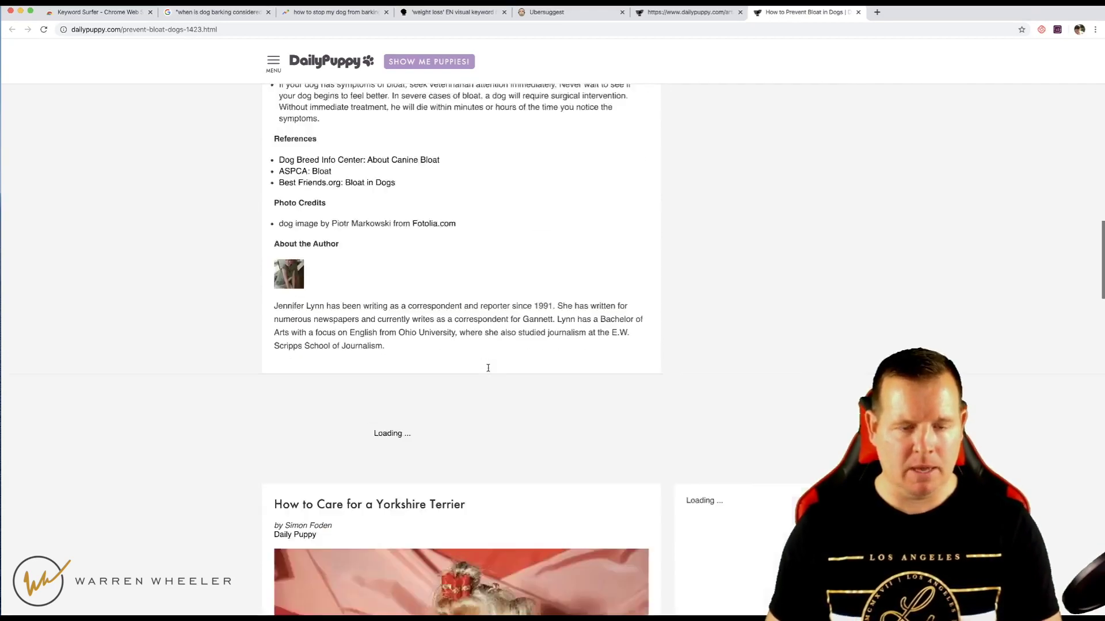
pyautogui.scroll(-15, 488, 368)
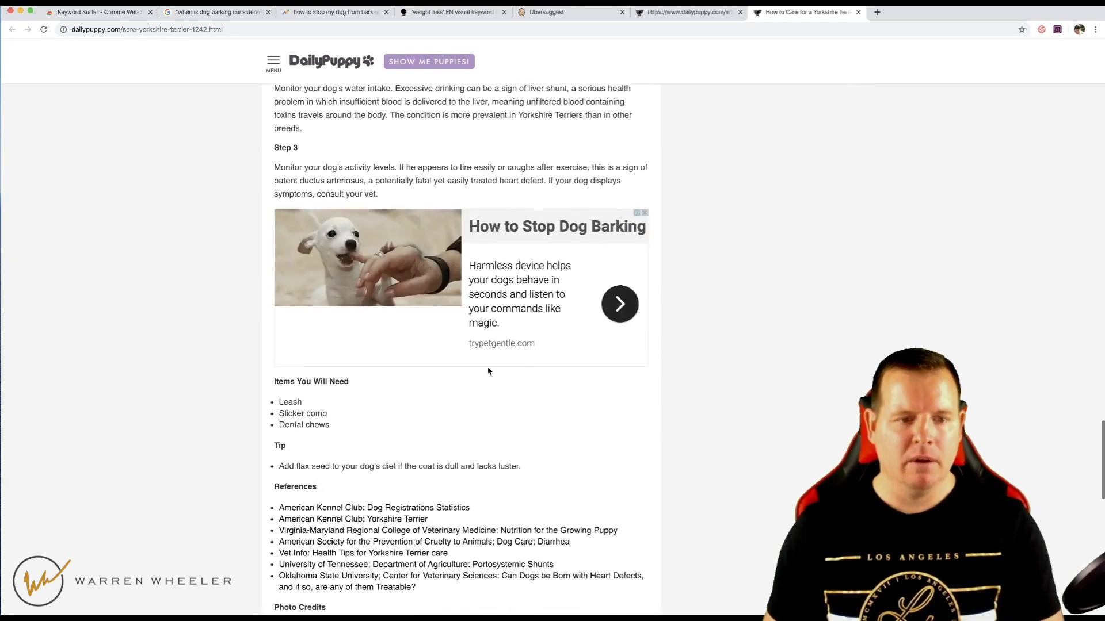
pyautogui.scroll(-10, 488, 371)
pyautogui.scroll(20, 488, 371)
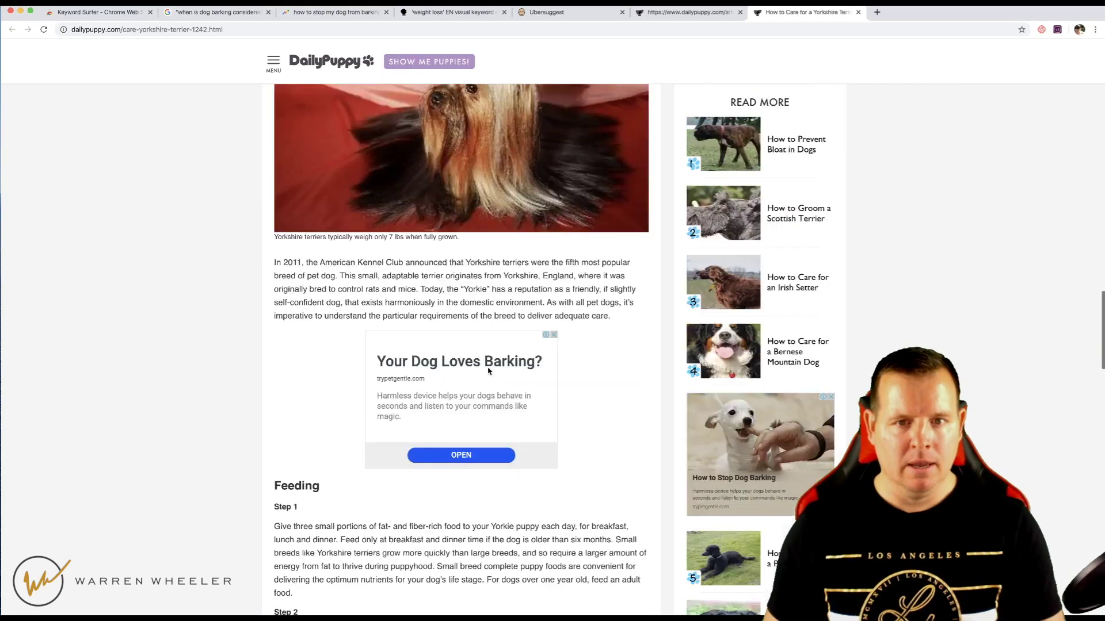
pyautogui.scroll(20, 488, 371)
# Step: Return to the article sitemap tab and search Google from it for "dog training"
pyautogui.click(685, 12)
pyautogui.click(155, 28)
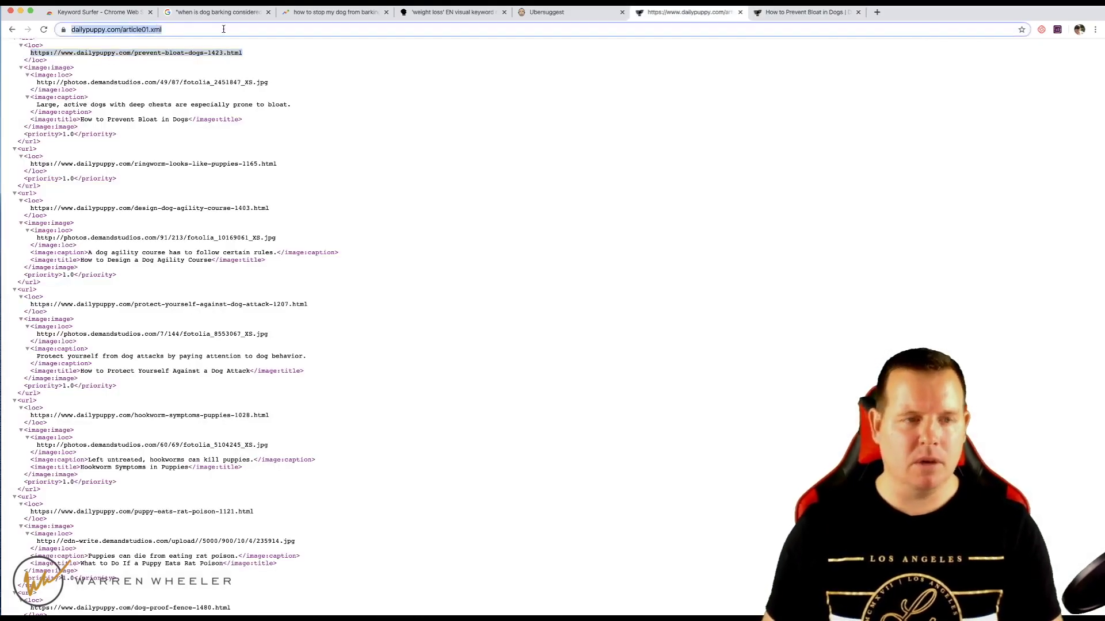
pyautogui.write('dog trainning')
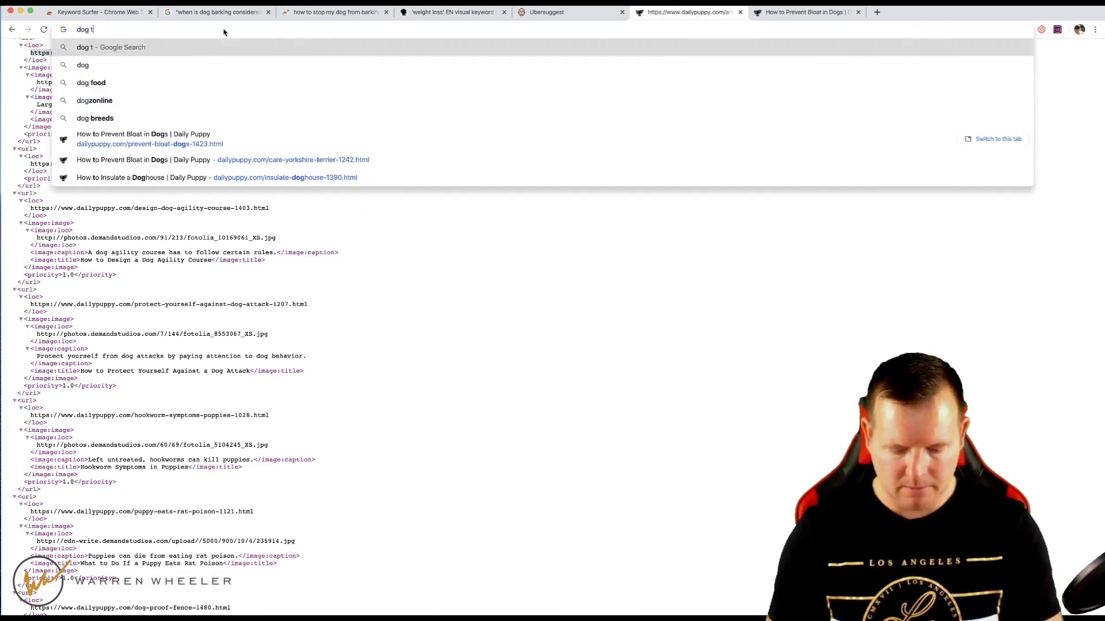
pyautogui.press('BackSpace')
pyautogui.press('BackSpace')
pyautogui.press('BackSpace')
pyautogui.press('BackSpace')
pyautogui.write('ing')
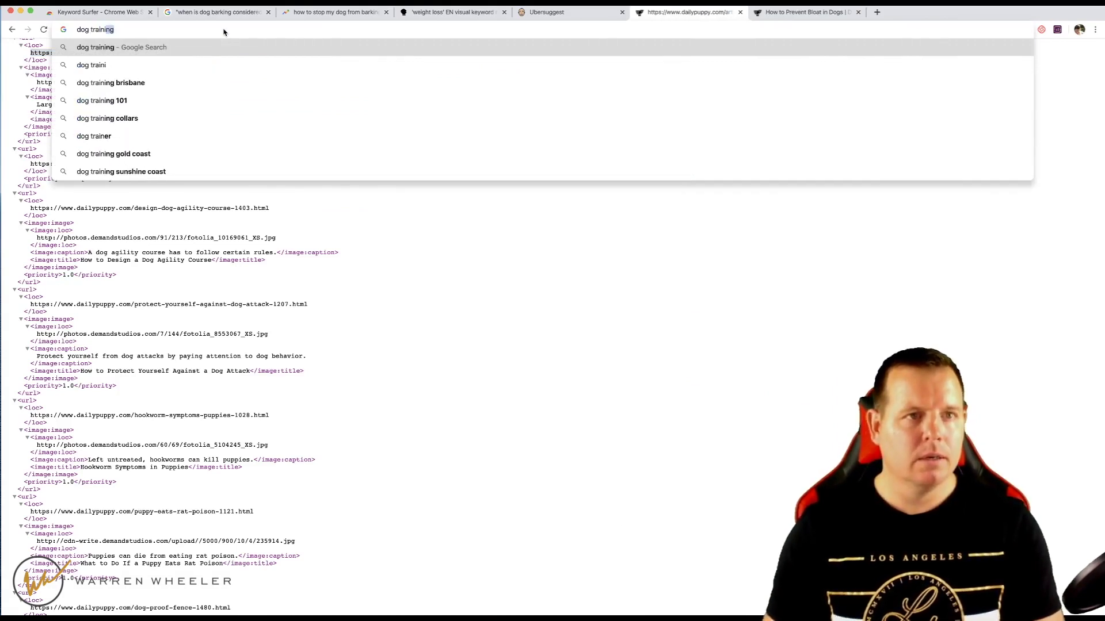
pyautogui.press('Return')
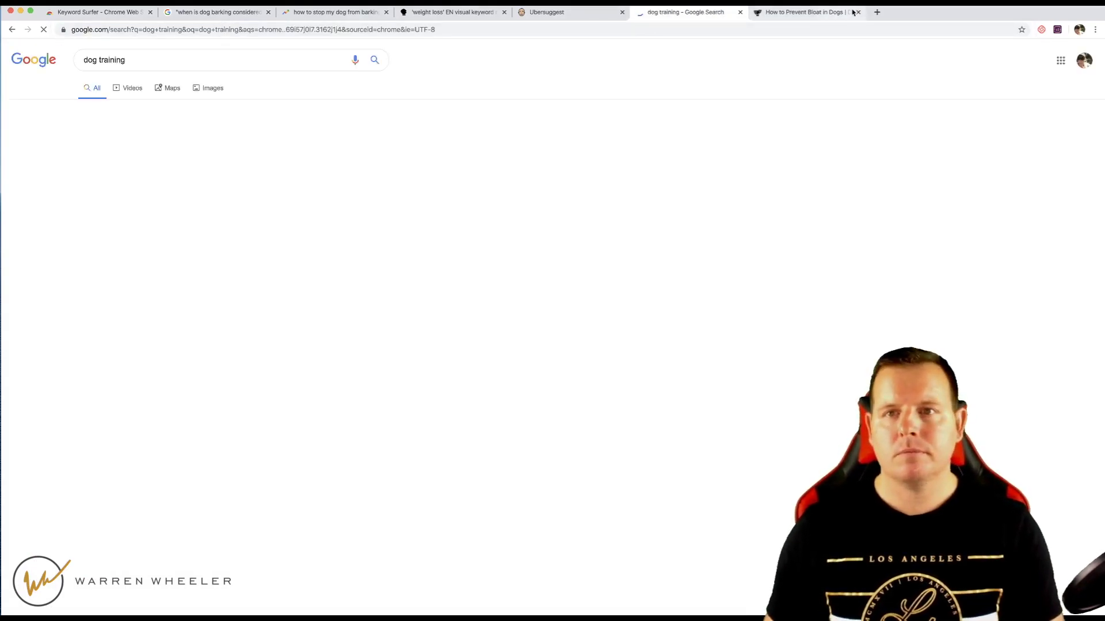
# Step: Open the sitdropstay.com Sunshine Coast dog training result and load the site's sitemap.xml
pyautogui.scroll(-6, 617, 343)
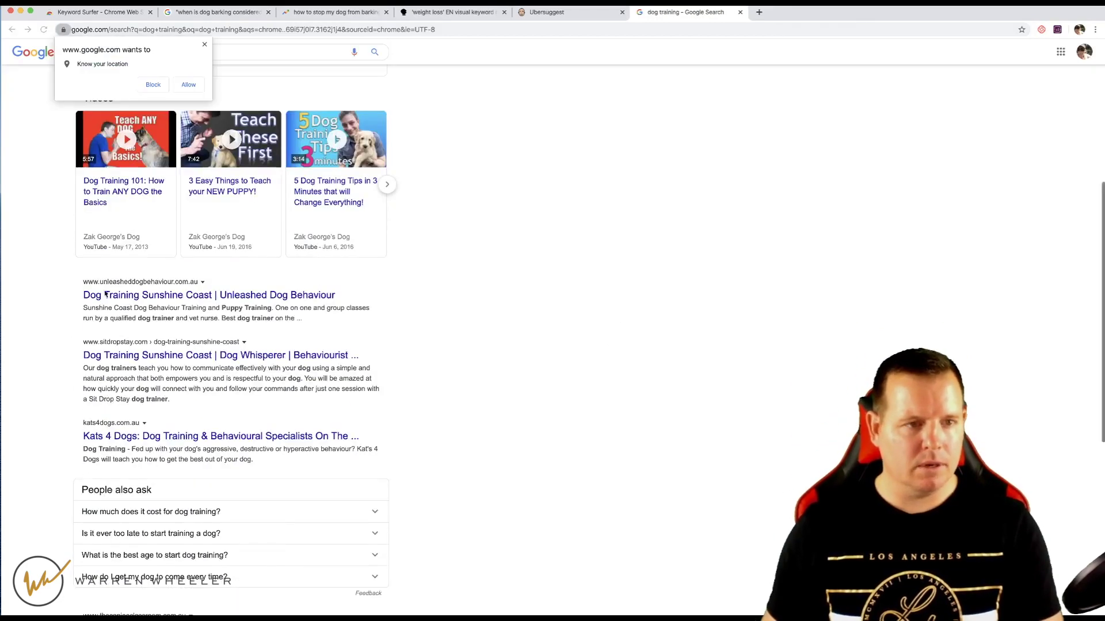
pyautogui.click(128, 374)
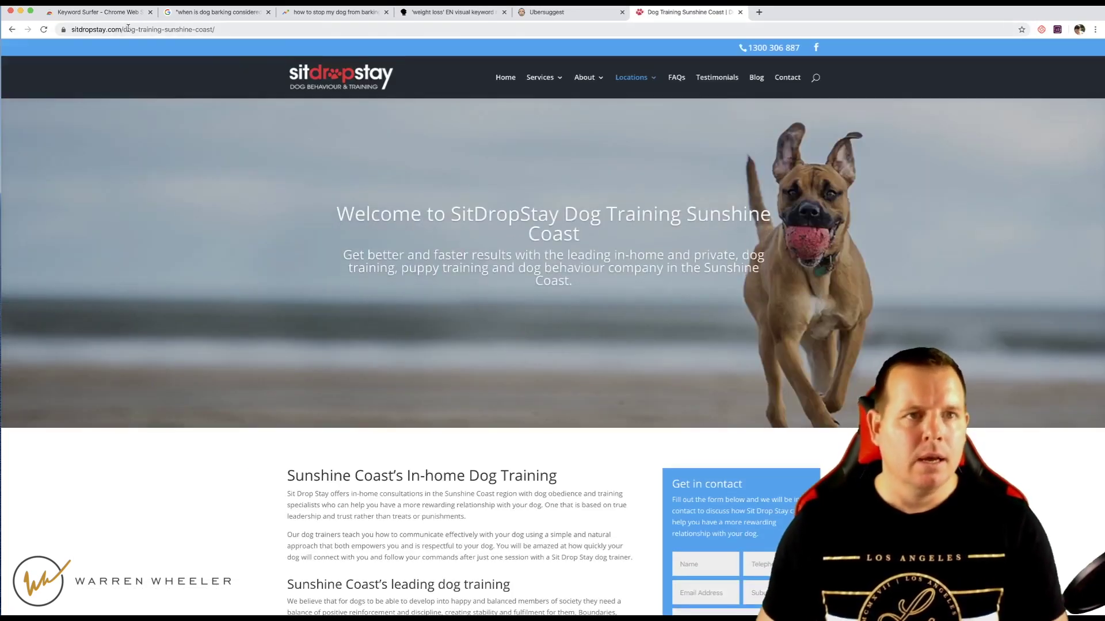
pyautogui.moveTo(124, 29); pyautogui.dragTo(388, 30)
pyautogui.write('site')
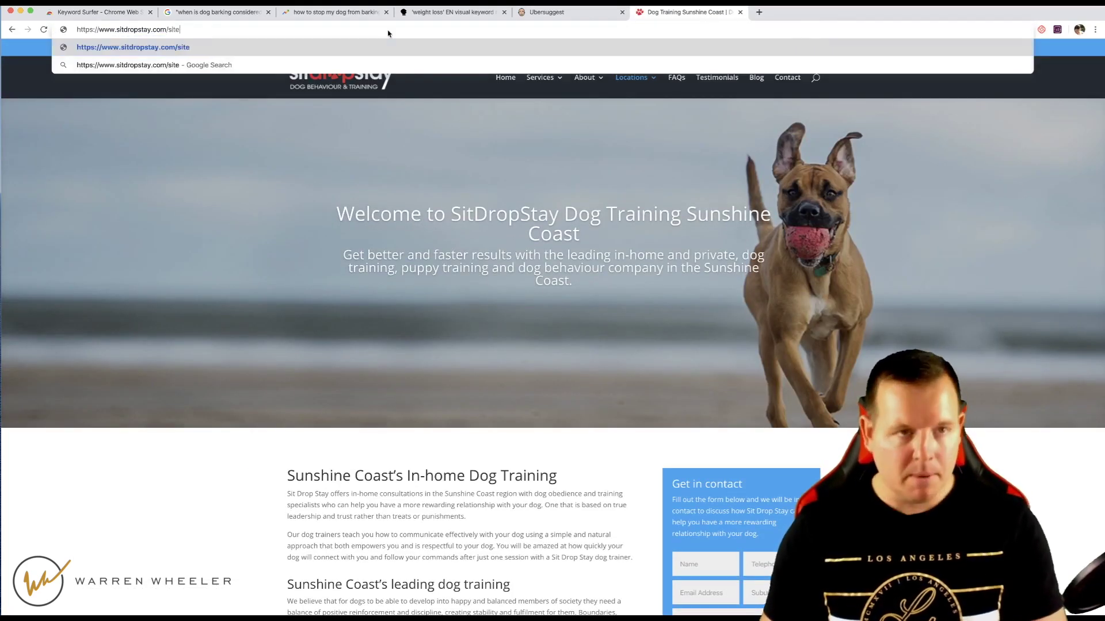
pyautogui.write('map.xml')
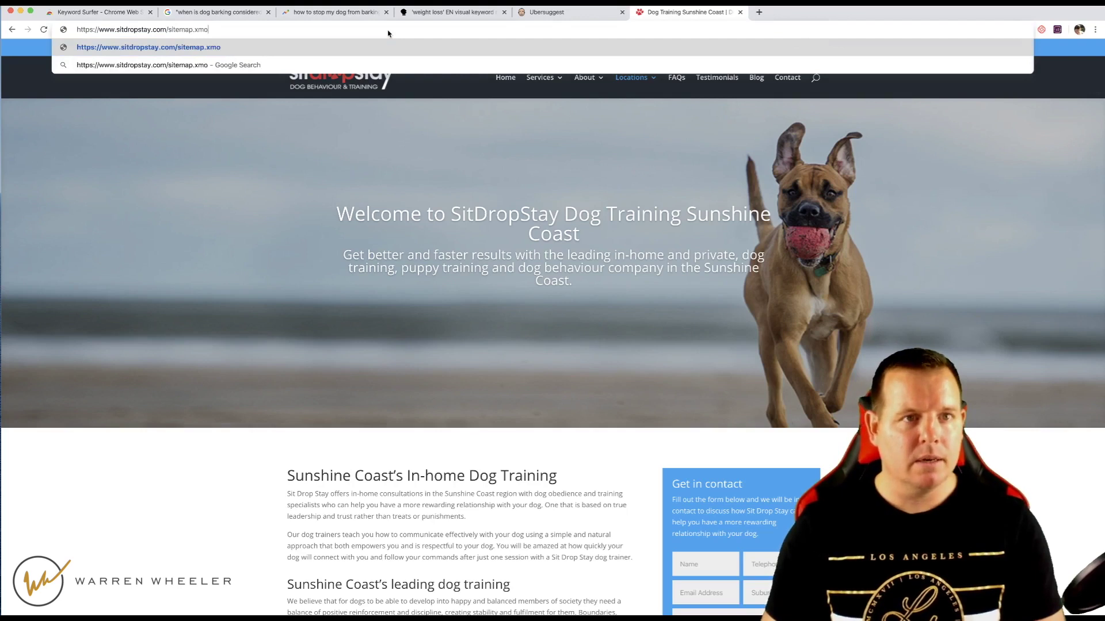
pyautogui.press('Return')
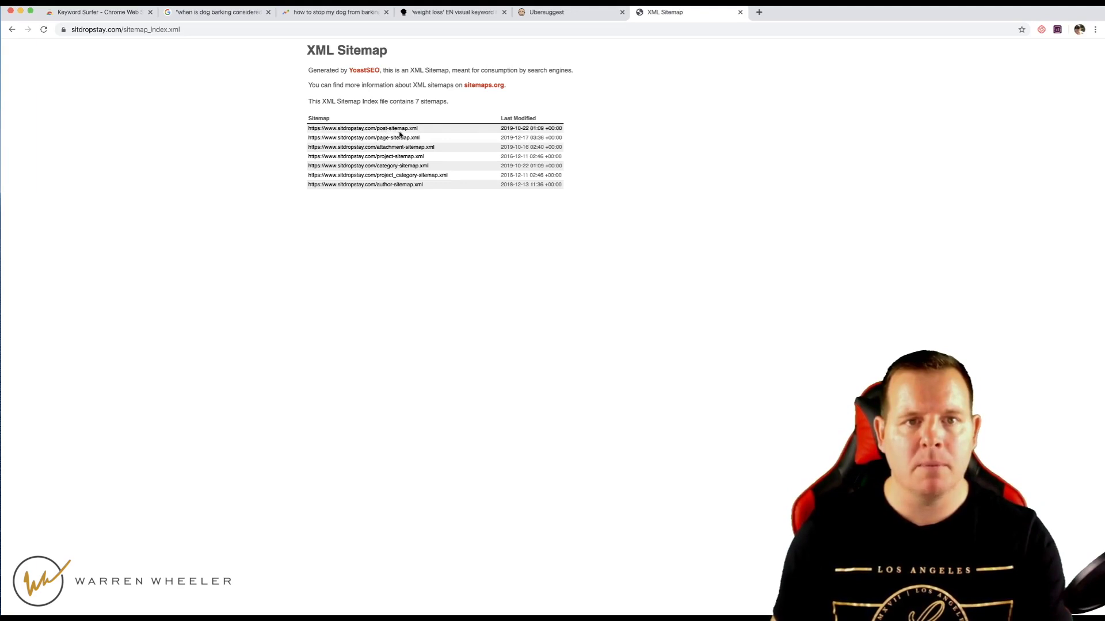
# Step: Open the post sitemap, then its keeping-your-dog-cool-in-summer article, and examine the title and content
pyautogui.click(387, 130)
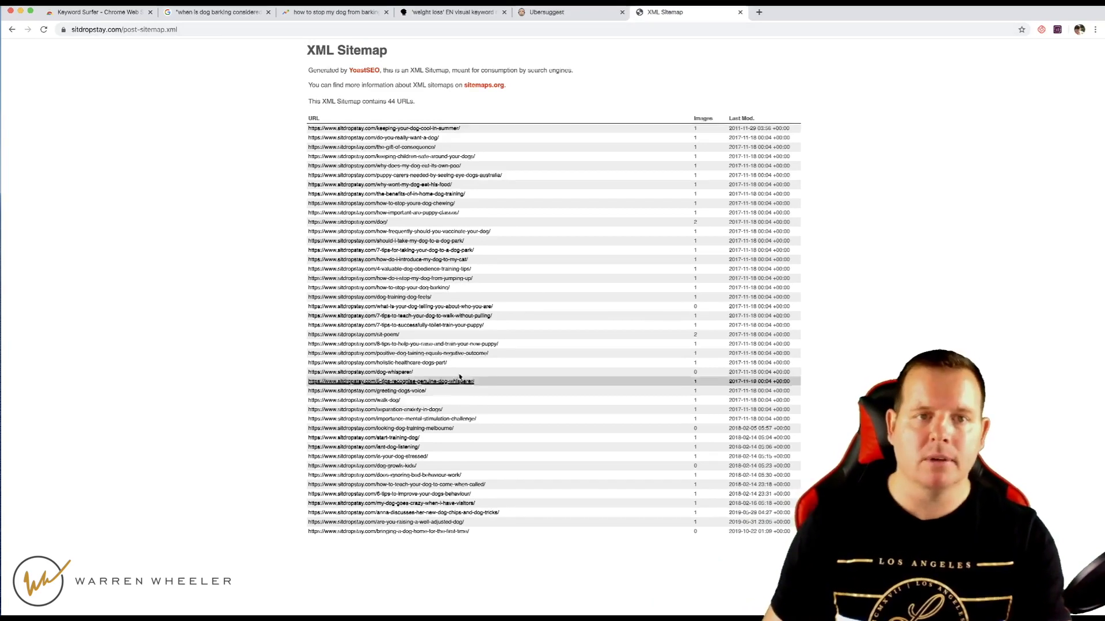
pyautogui.click(370, 130)
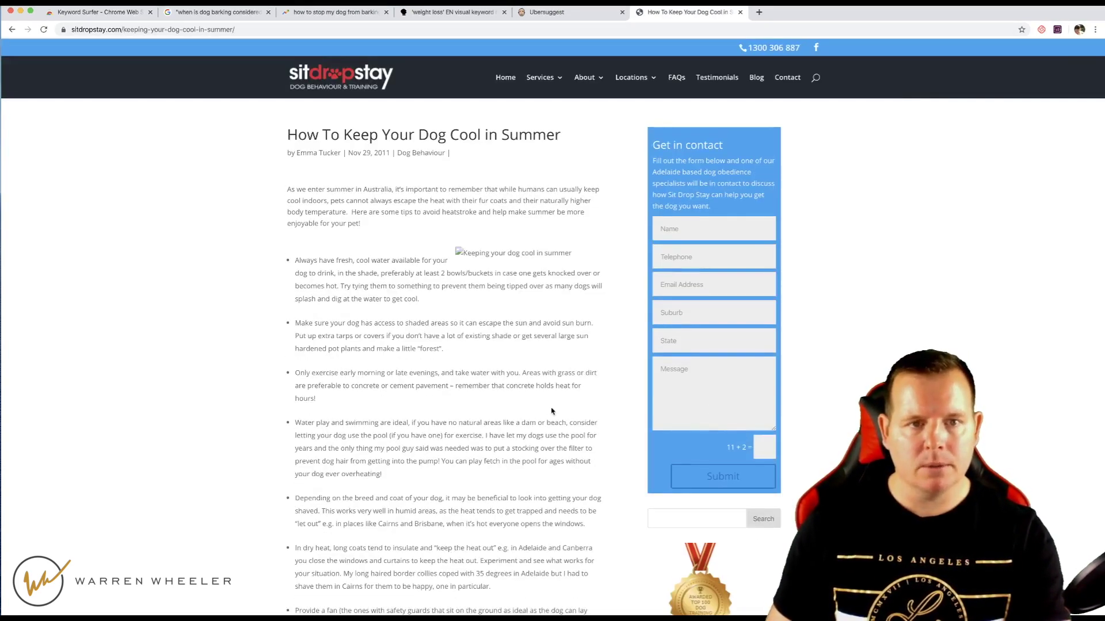
pyautogui.moveTo(288, 136); pyautogui.dragTo(559, 137)
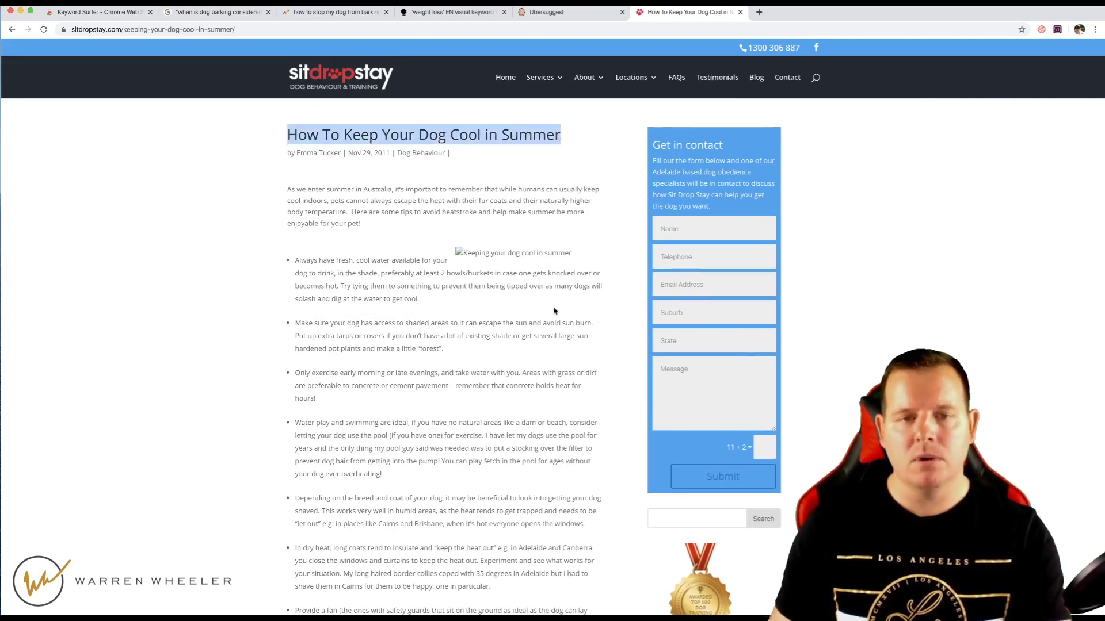
pyautogui.scroll(-8, 539, 362)
pyautogui.scroll(8, 535, 363)
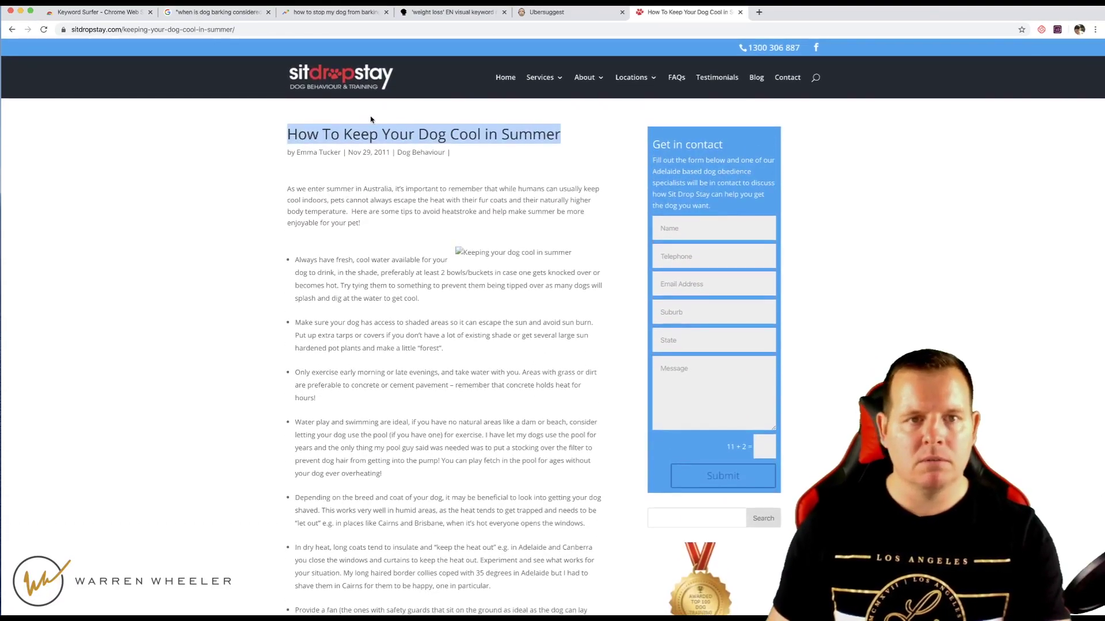
pyautogui.scroll(-8, 426, 321)
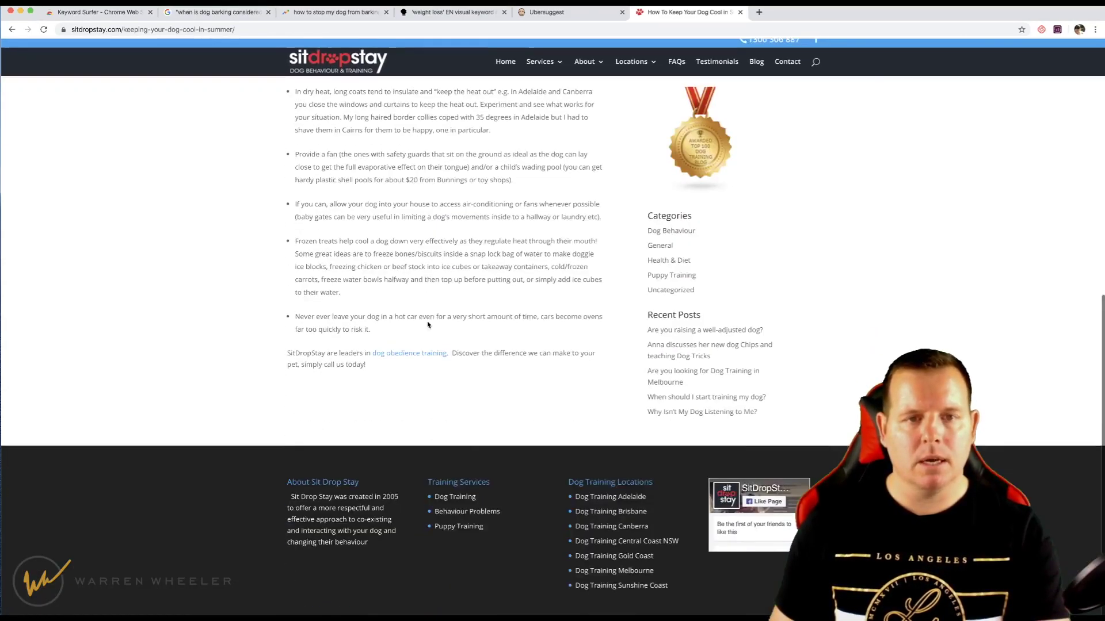
pyautogui.scroll(8, 428, 322)
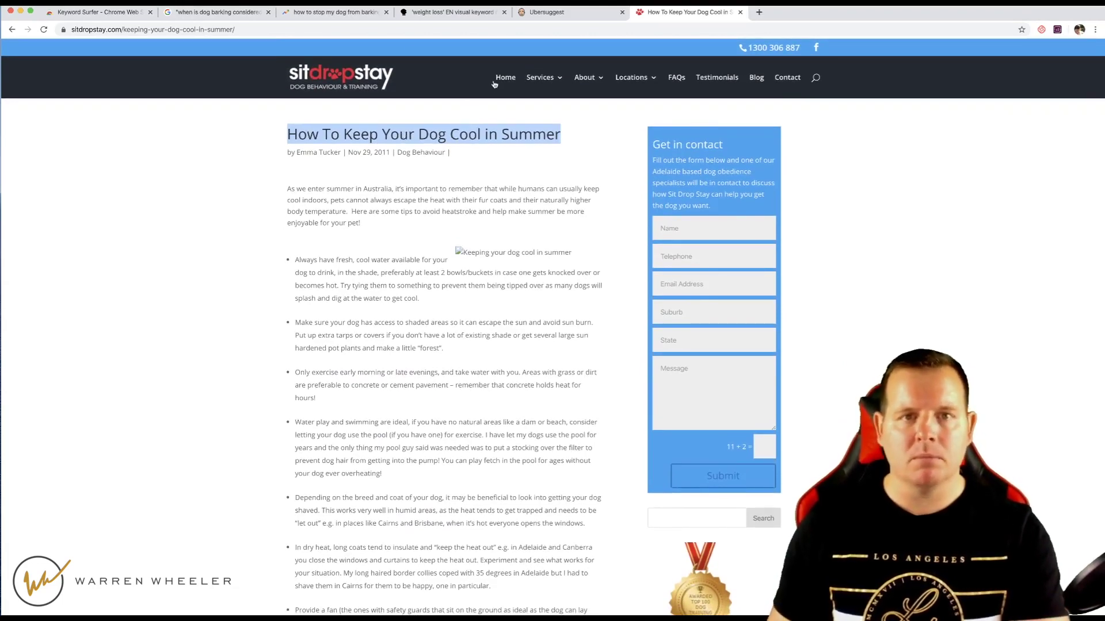
# Step: Copy the sitdropstay.com domain from the article's address and look up its ranking keywords in Ubersuggest
pyautogui.moveTo(122, 29); pyautogui.dragTo(68, 31)
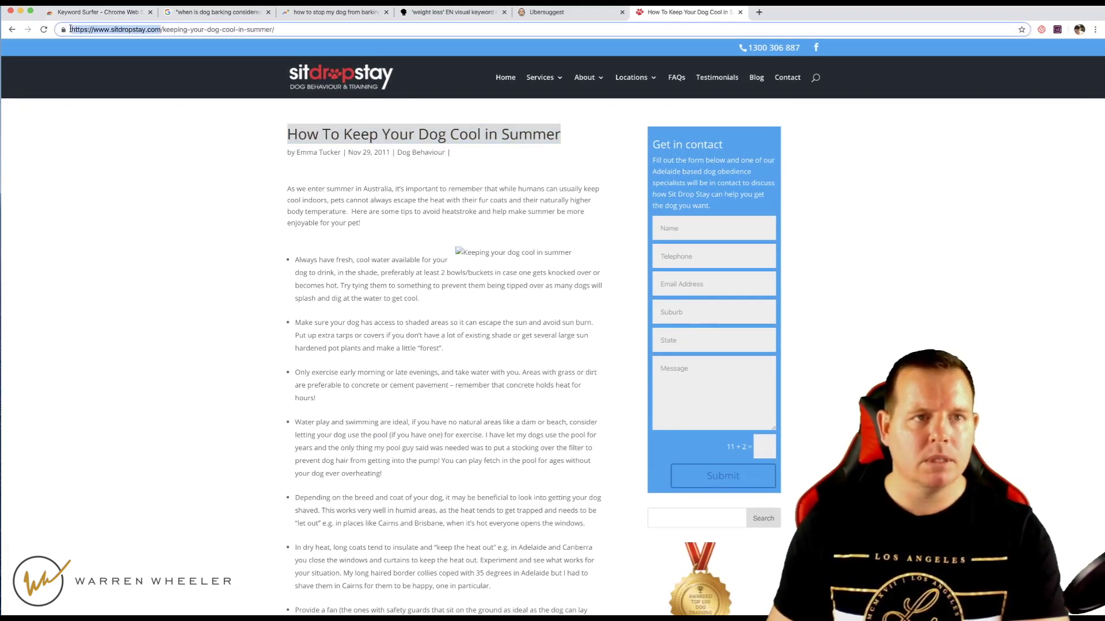
pyautogui.rightClick(105, 31)
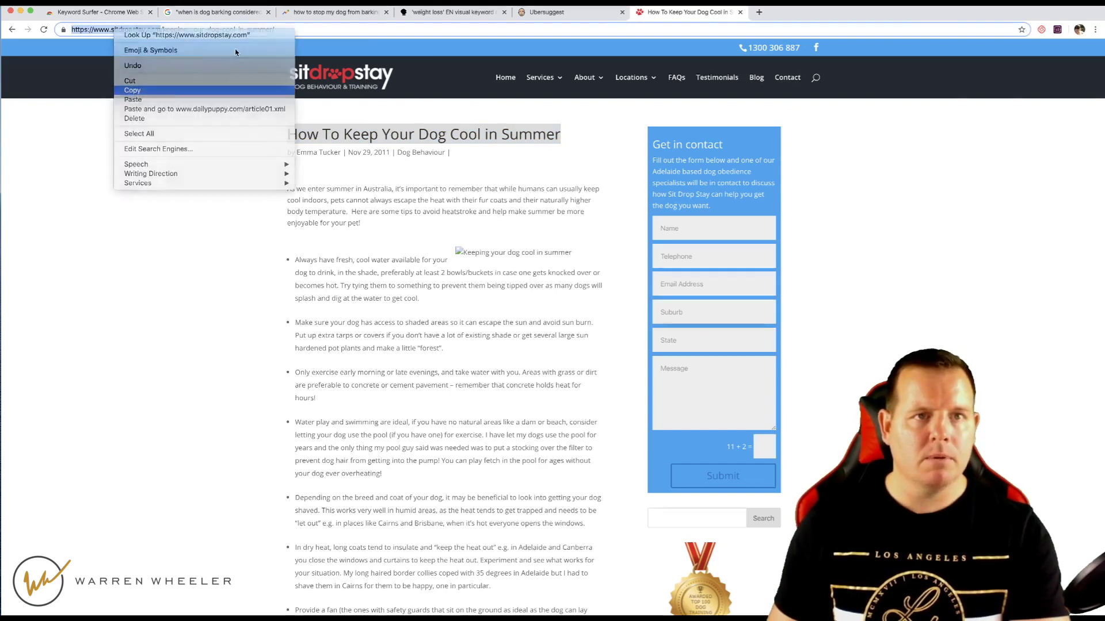
pyautogui.click(139, 85)
pyautogui.click(541, 12)
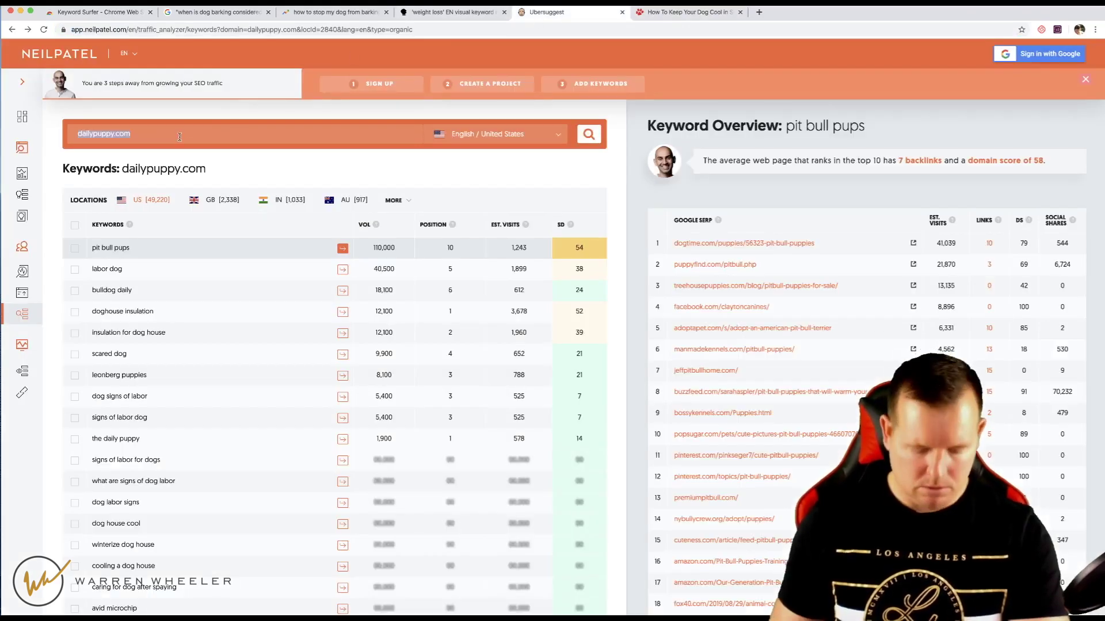
pyautogui.press('super+v')
pyautogui.press('Return')
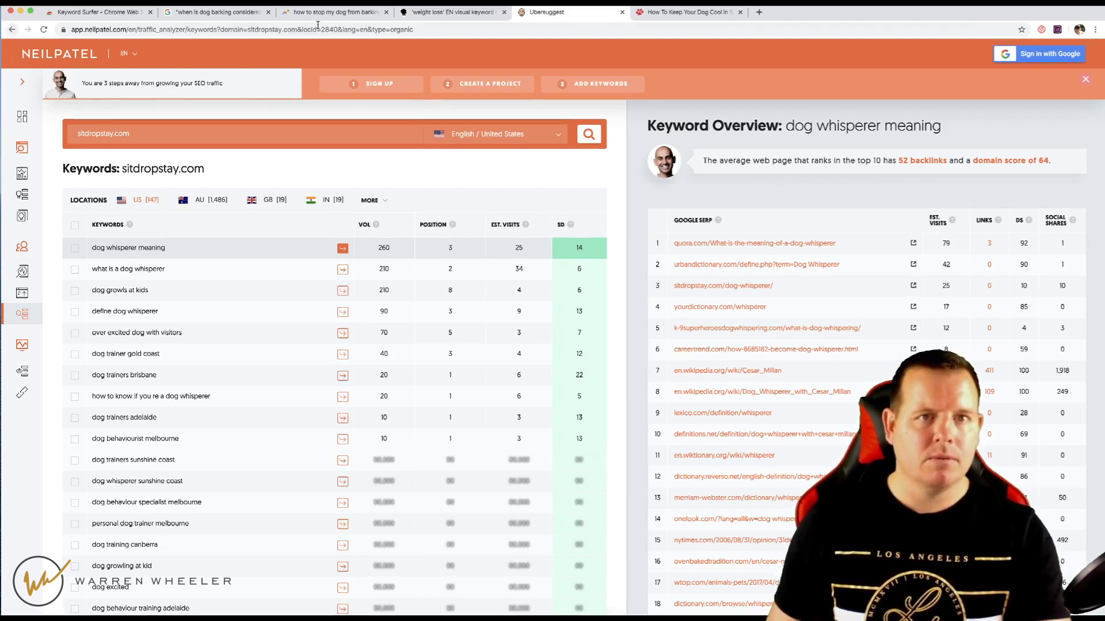
# Step: Return Ubersuggest to the dailypuppy.com keyword list and go back from the sitdropstay.com article to its post sitemap
pyautogui.click(12, 30)
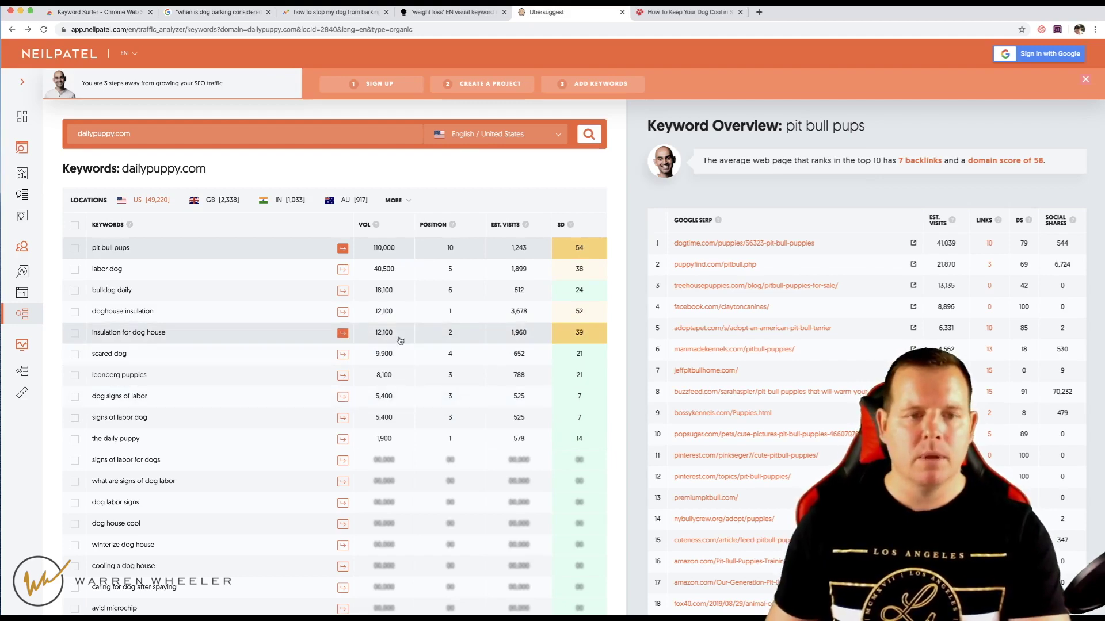
pyautogui.click(685, 13)
pyautogui.click(15, 30)
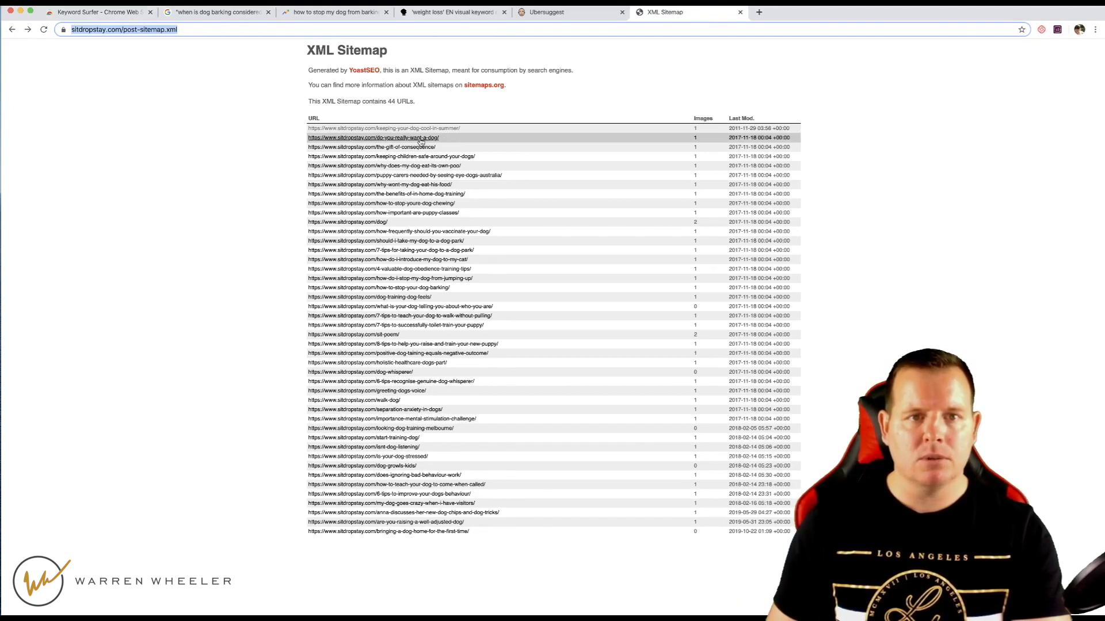
# Step: Reopen the keeping-your-dog-cool-in-summer article from the sitemap and copy its title
pyautogui.click(401, 129)
pyautogui.moveTo(573, 137); pyautogui.dragTo(288, 135)
pyautogui.rightClick(305, 134)
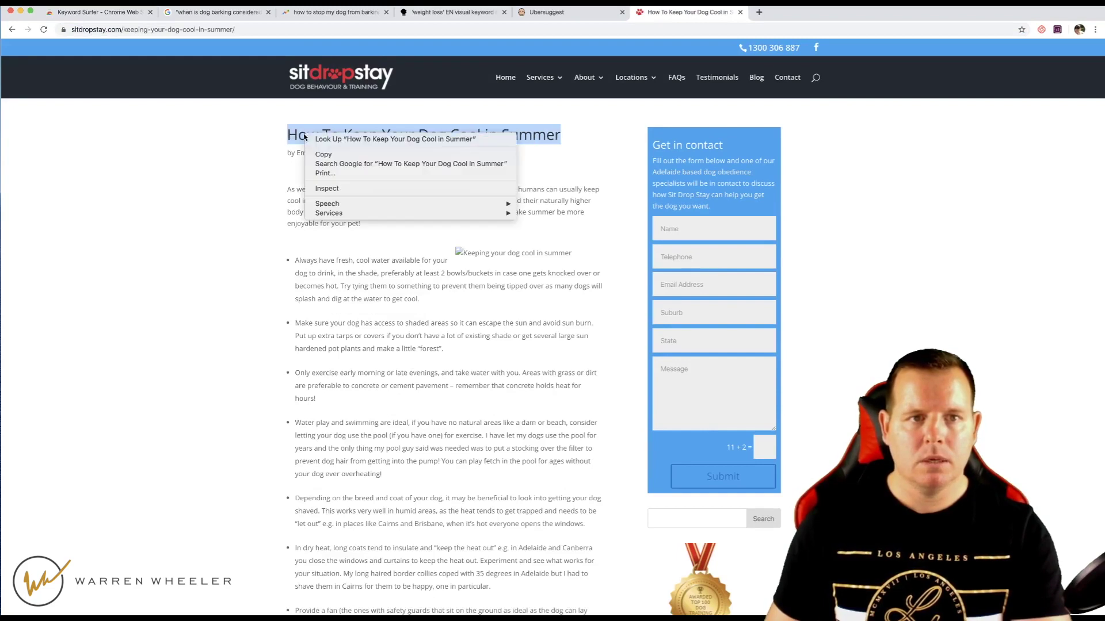
pyautogui.click(335, 154)
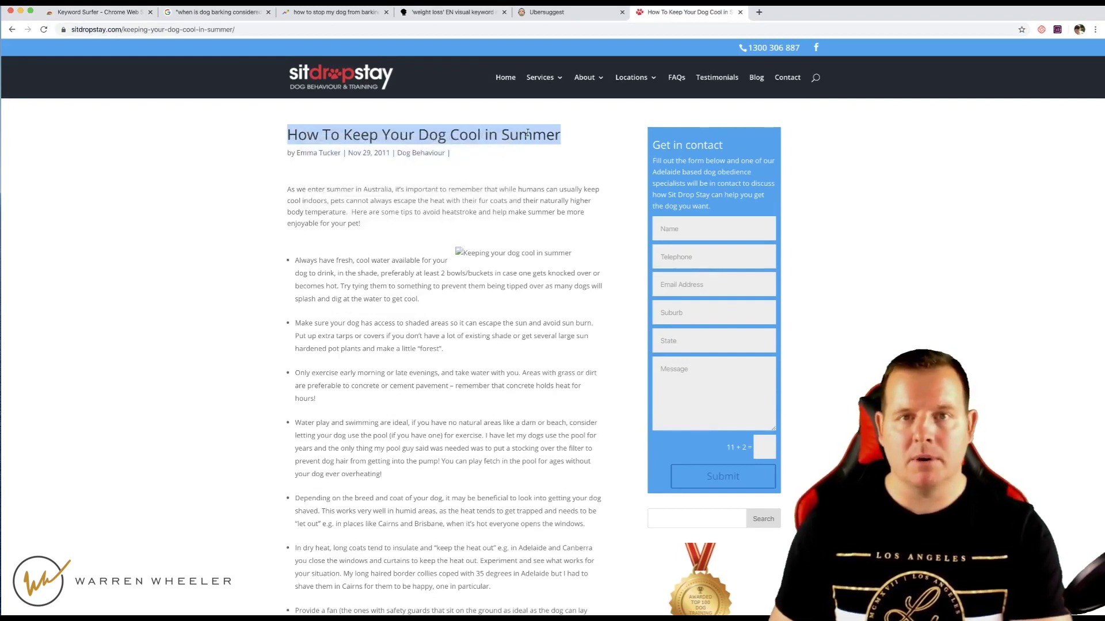
# Step: Search Google for the exact quoted phrase "How To Keep Your Dog Cool in Summer" and review the results and Keyword Surfer data
pyautogui.click(91, 14)
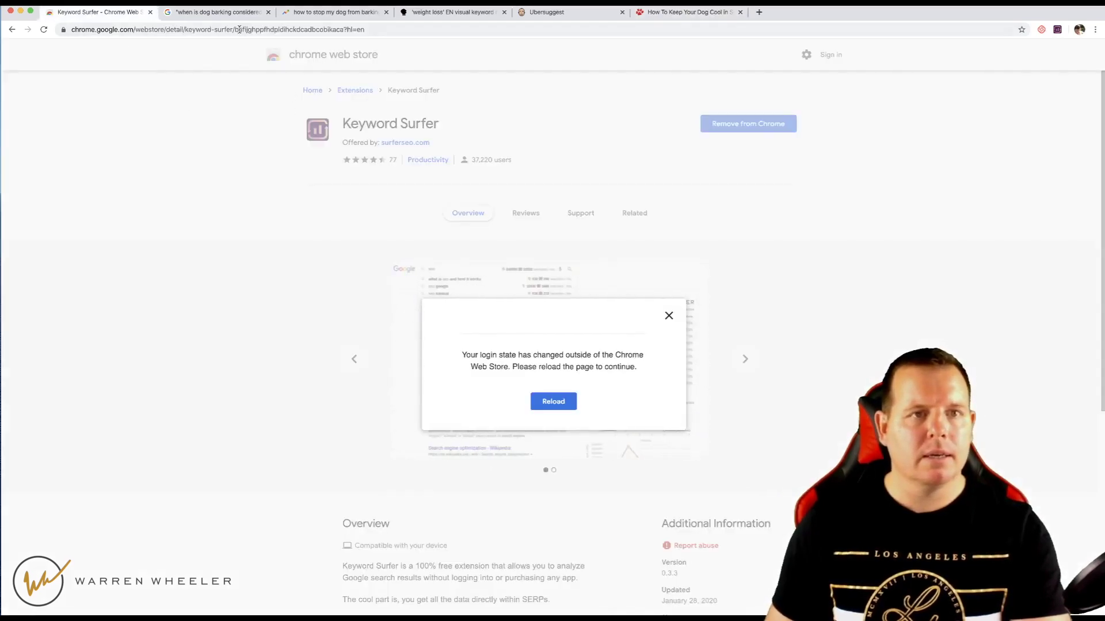
pyautogui.click(213, 18)
pyautogui.rightClick(189, 59)
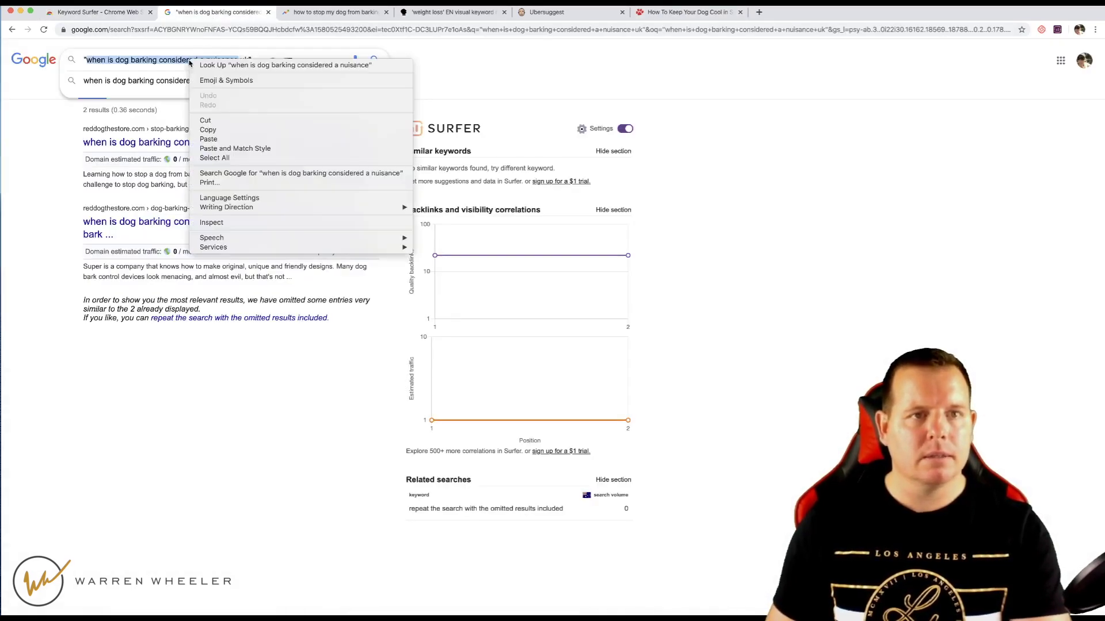
pyautogui.click(230, 140)
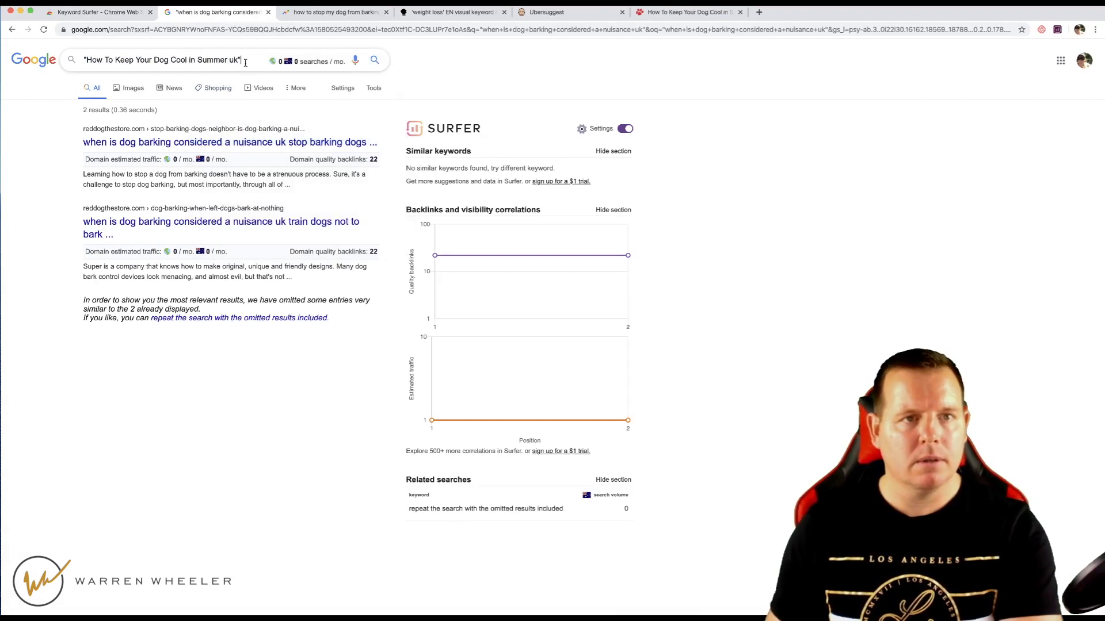
pyautogui.press('BackSpace')
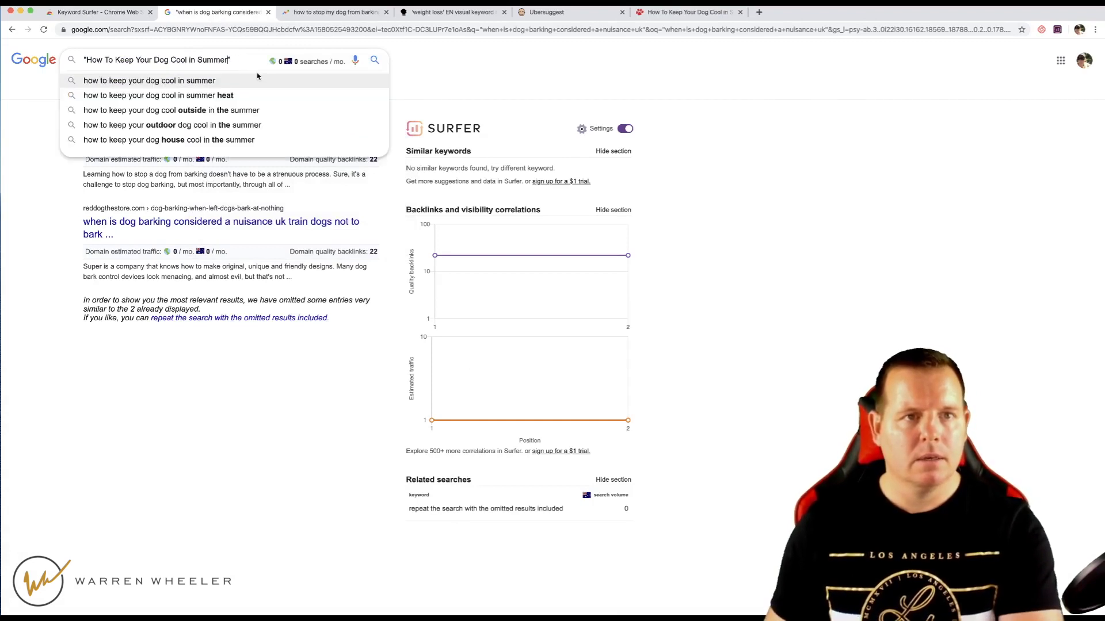
pyautogui.press('Return')
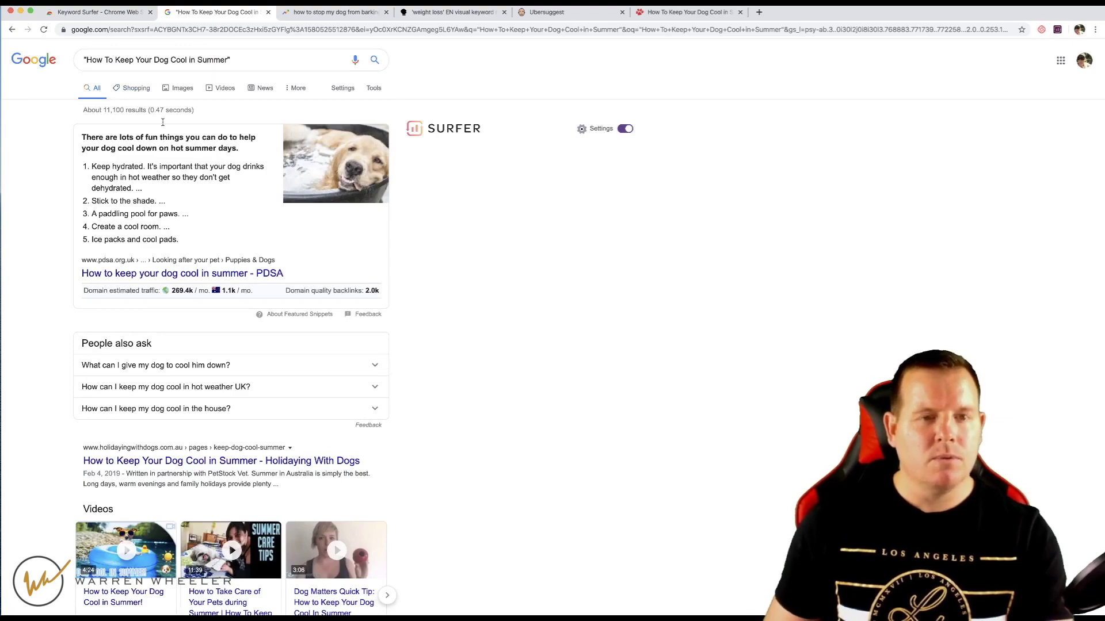
pyautogui.scroll(-3, 227, 266)
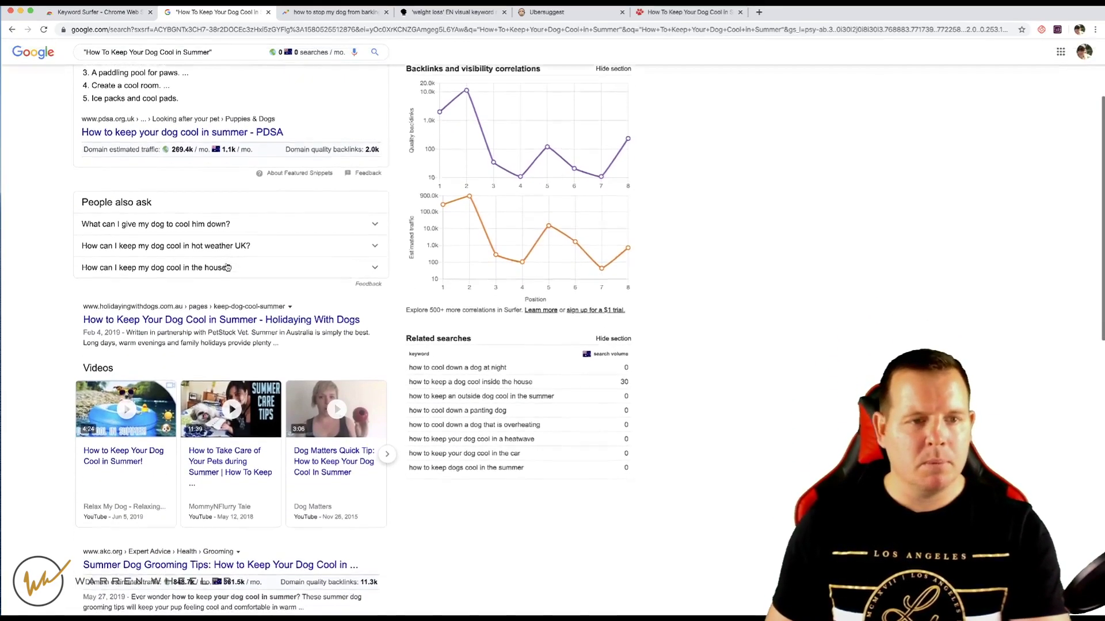
pyautogui.scroll(5, 227, 266)
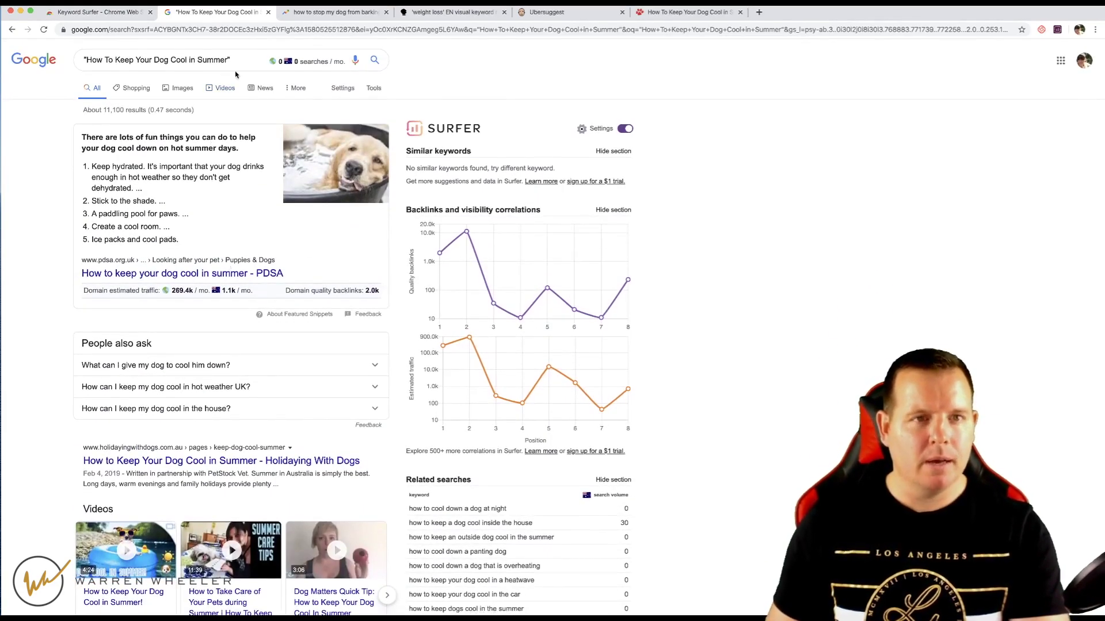
# Step: Search Google for How To Keep Your Dog Cool in Summer without the quotation marks and examine the similar keywords and competing results
pyautogui.click(239, 60)
pyautogui.press('BackSpace')
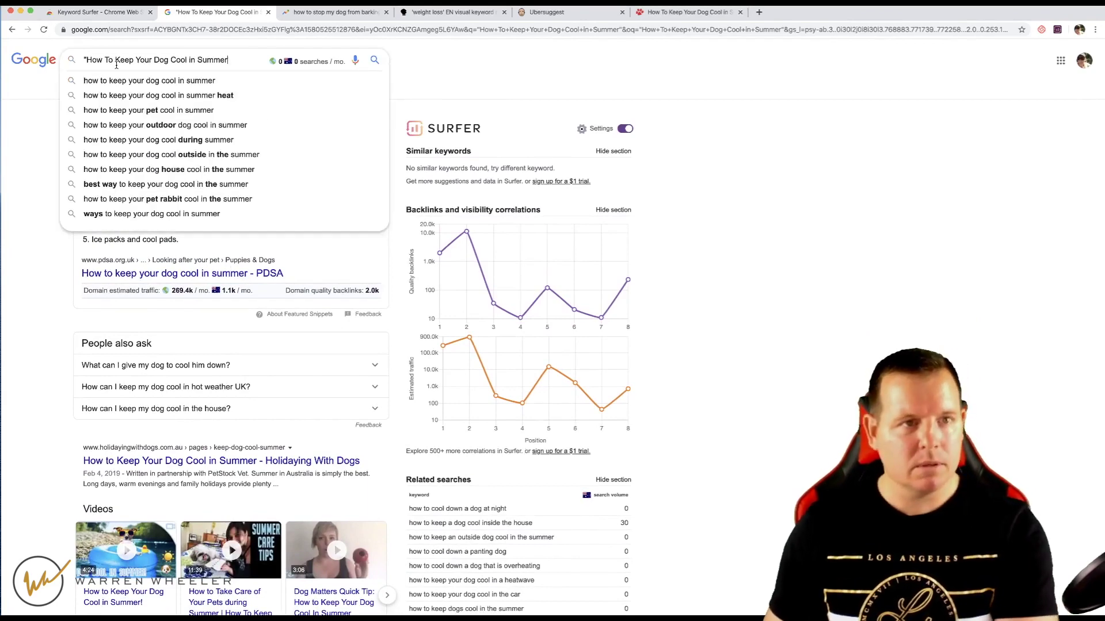
pyautogui.click(85, 60)
pyautogui.press('BackSpace')
pyautogui.press('Return')
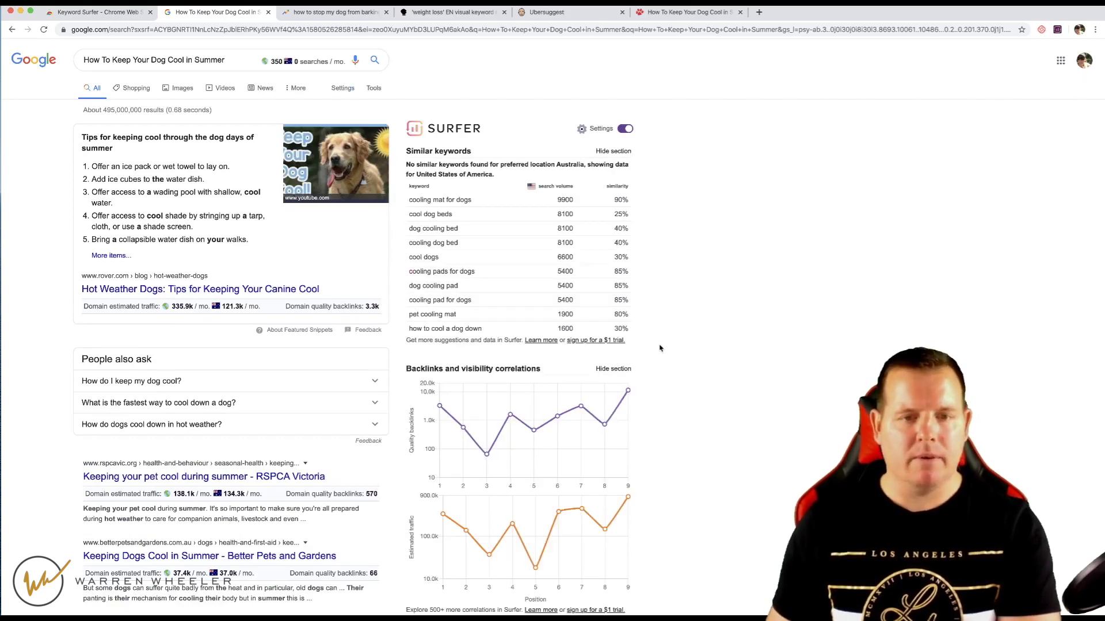
pyautogui.scroll(-2, 655, 282)
pyautogui.scroll(2, 659, 346)
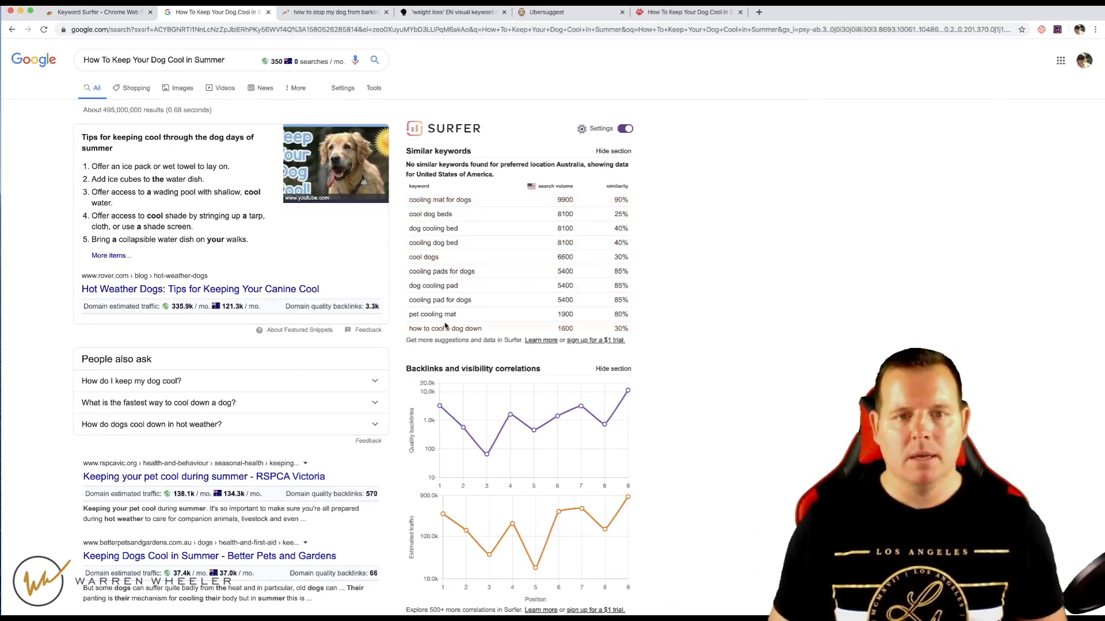
pyautogui.scroll(-7, 751, 350)
pyautogui.scroll(6, 750, 350)
pyautogui.scroll(1, 751, 350)
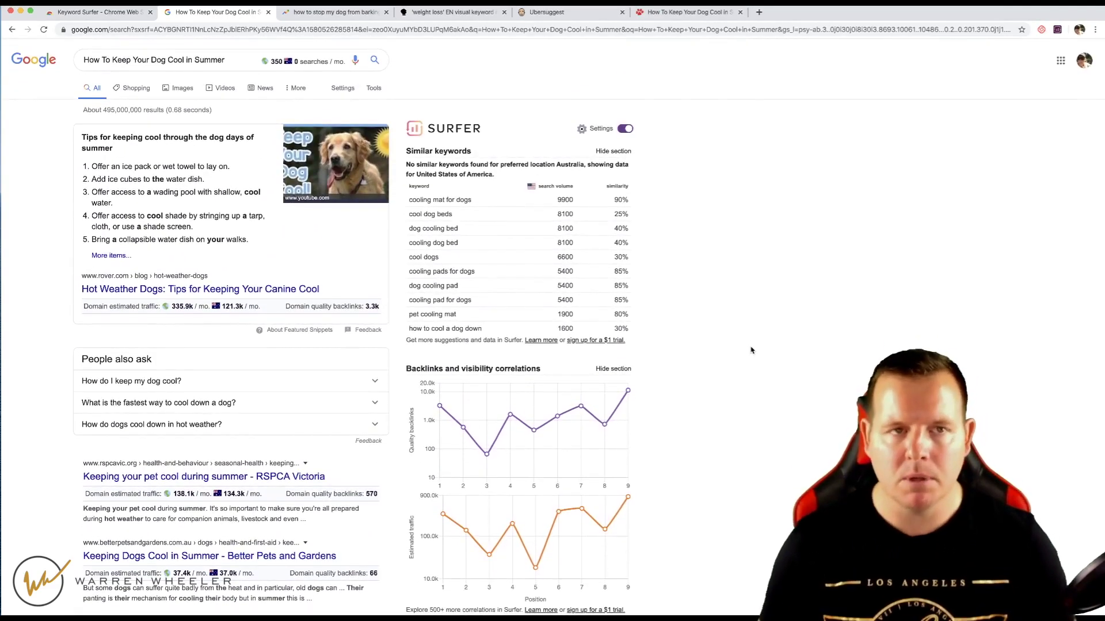
# Step: Revisit the Keyword Surfer store page, dismiss its login-state dialog, and return to the Google results
pyautogui.click(109, 12)
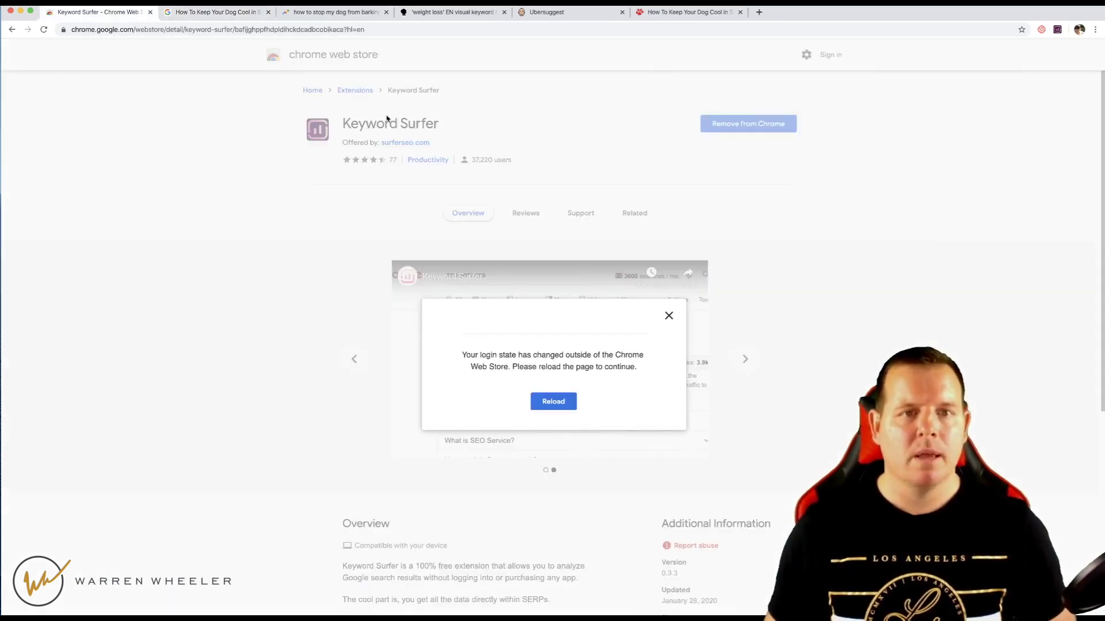
pyautogui.click(670, 316)
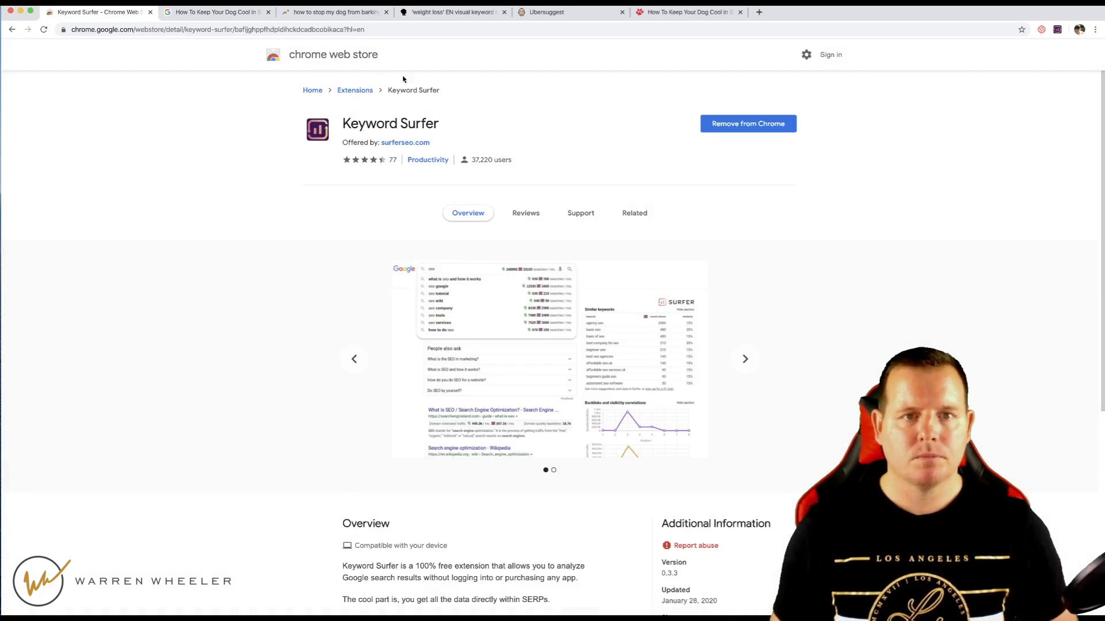
pyautogui.click(227, 12)
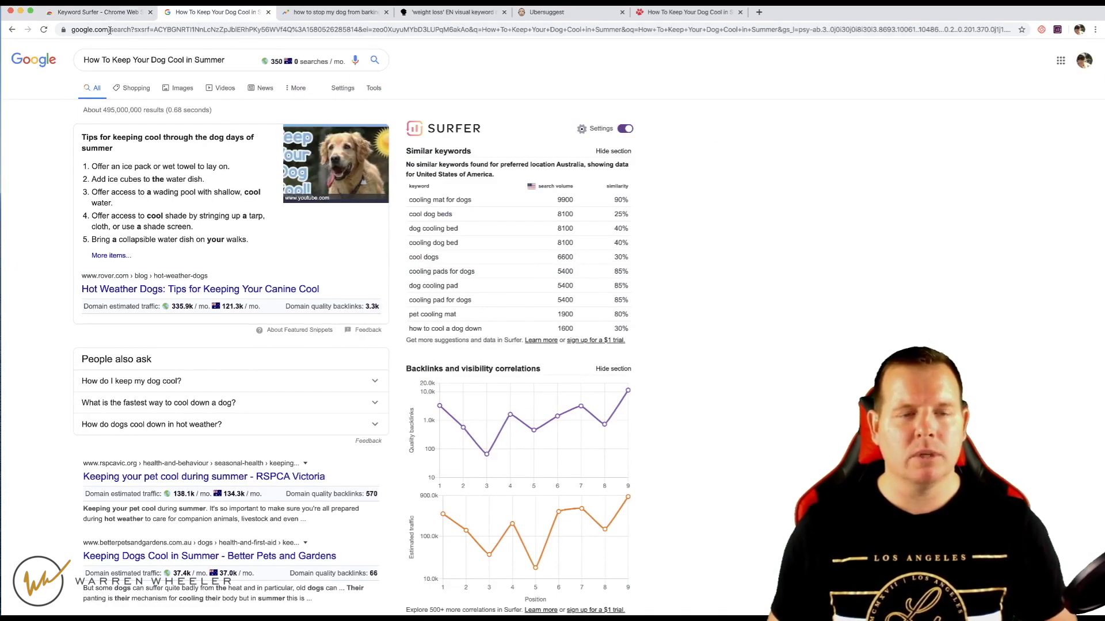
# Step: Switch to Google Trends and shorten the explored search term to "stop my dog from barking"
pyautogui.click(331, 13)
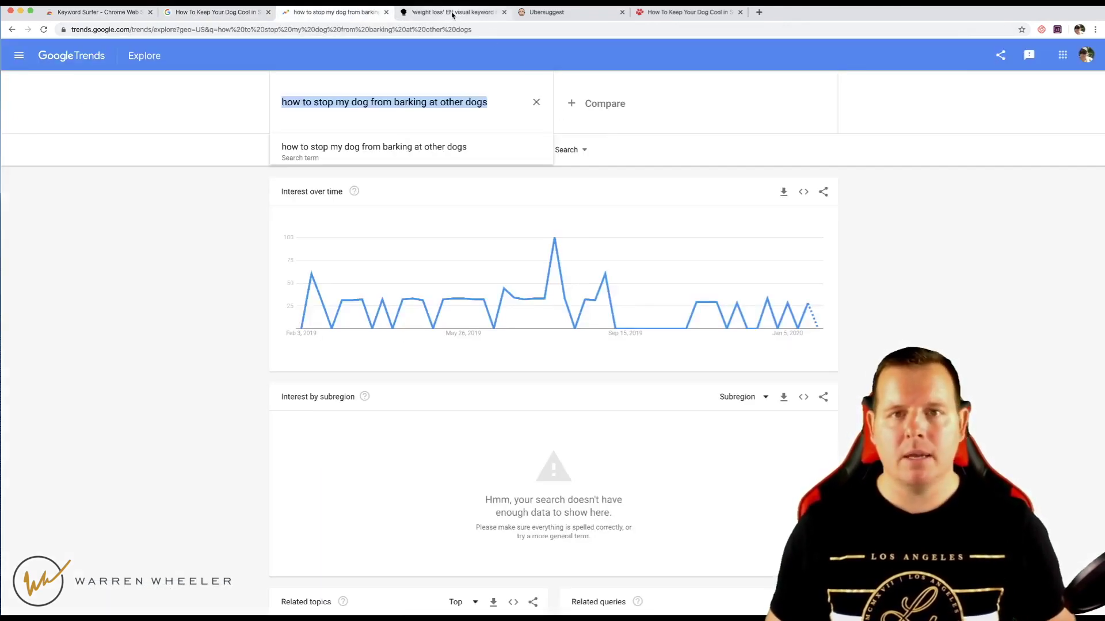
pyautogui.click(350, 106)
pyautogui.moveTo(314, 102); pyautogui.dragTo(239, 104)
pyautogui.press('BackSpace')
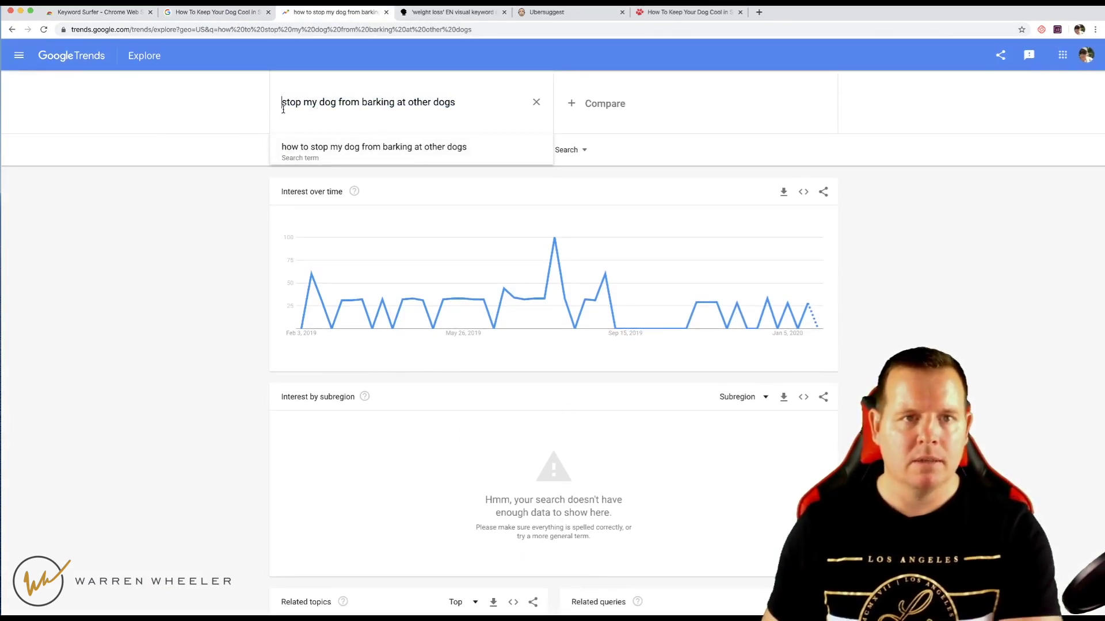
pyautogui.moveTo(395, 102); pyautogui.dragTo(458, 102)
pyautogui.press('BackSpace')
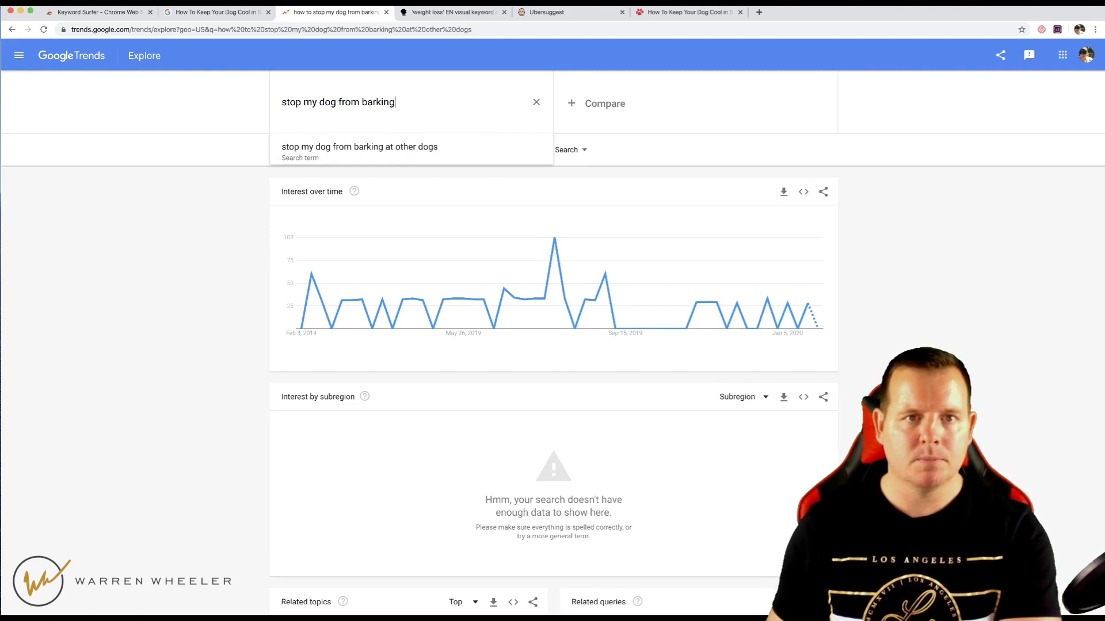
pyautogui.press('Return')
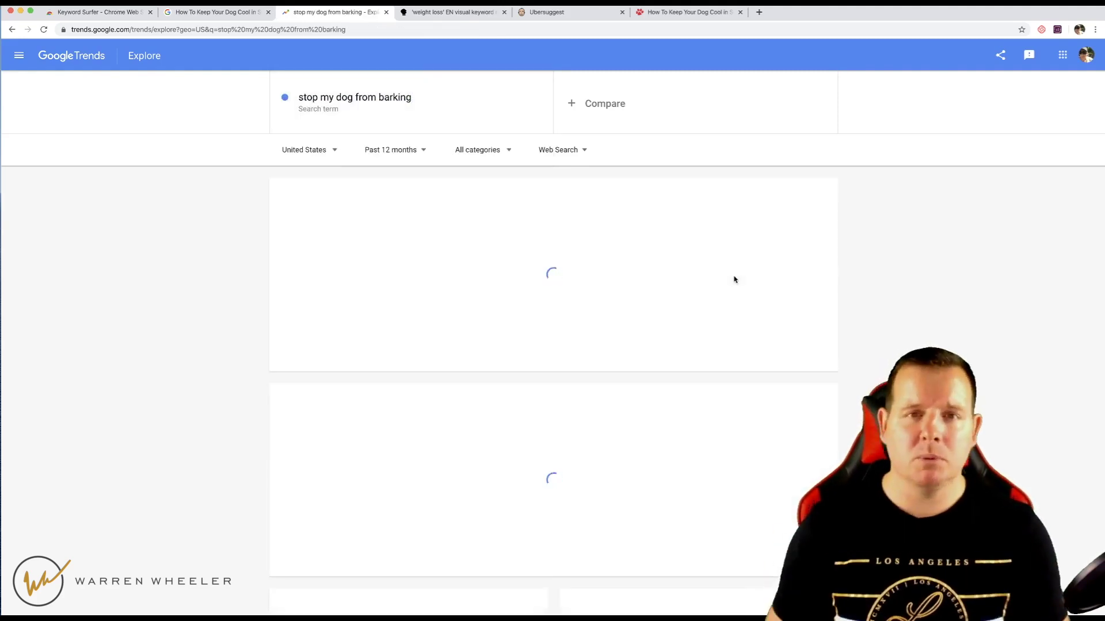
# Step: Show the Top related queries for the term and review them along with the interest chart
pyautogui.scroll(-5, 895, 329)
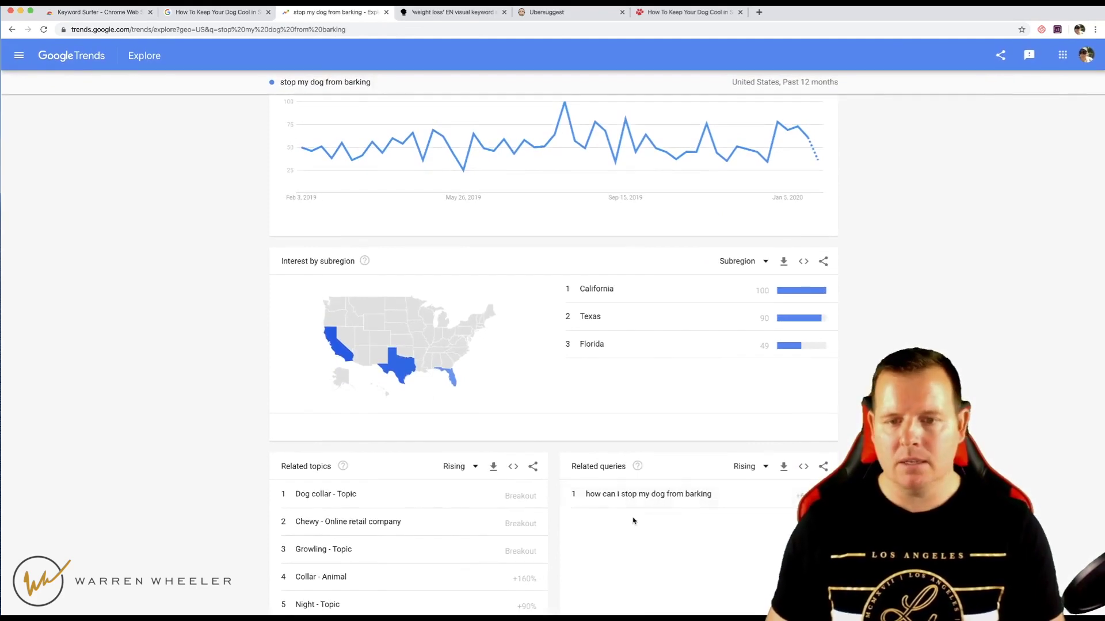
pyautogui.click(762, 468)
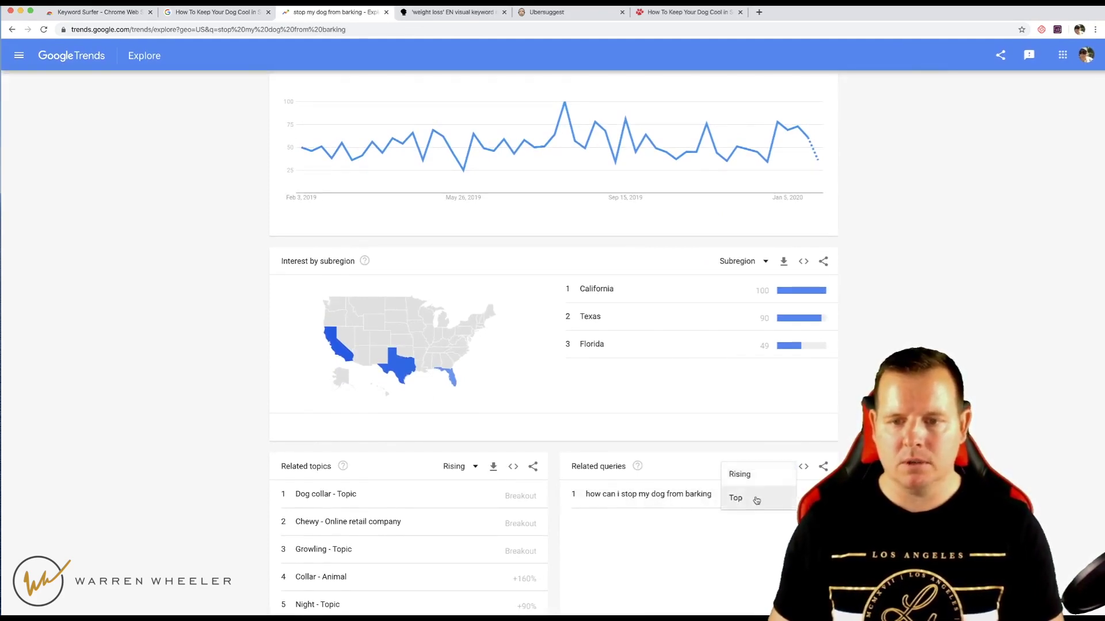
pyautogui.click(748, 496)
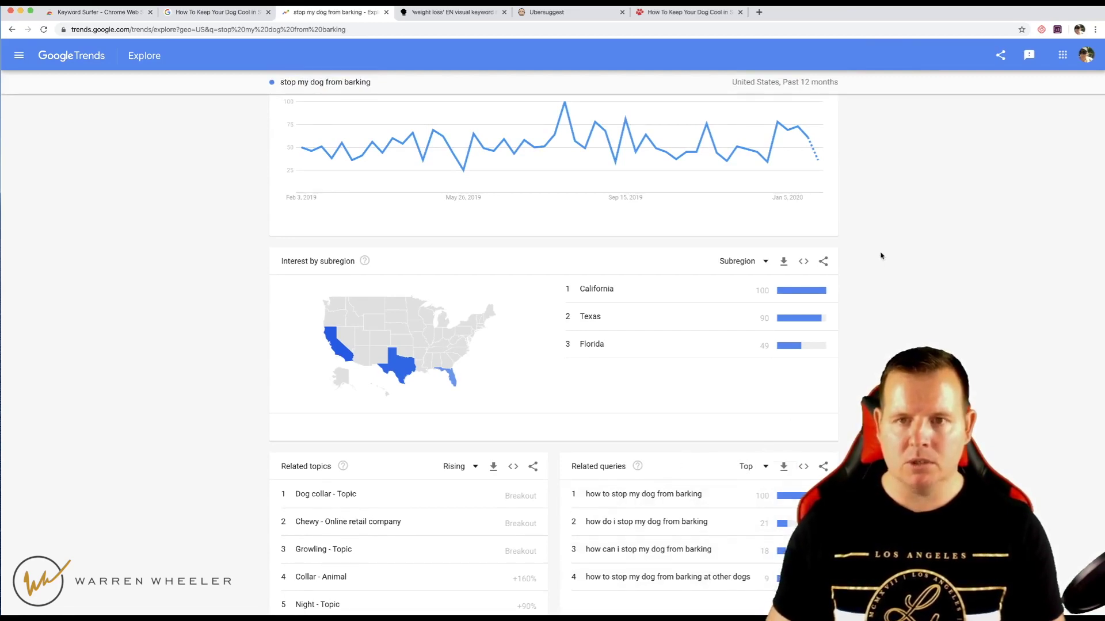
pyautogui.scroll(2, 880, 255)
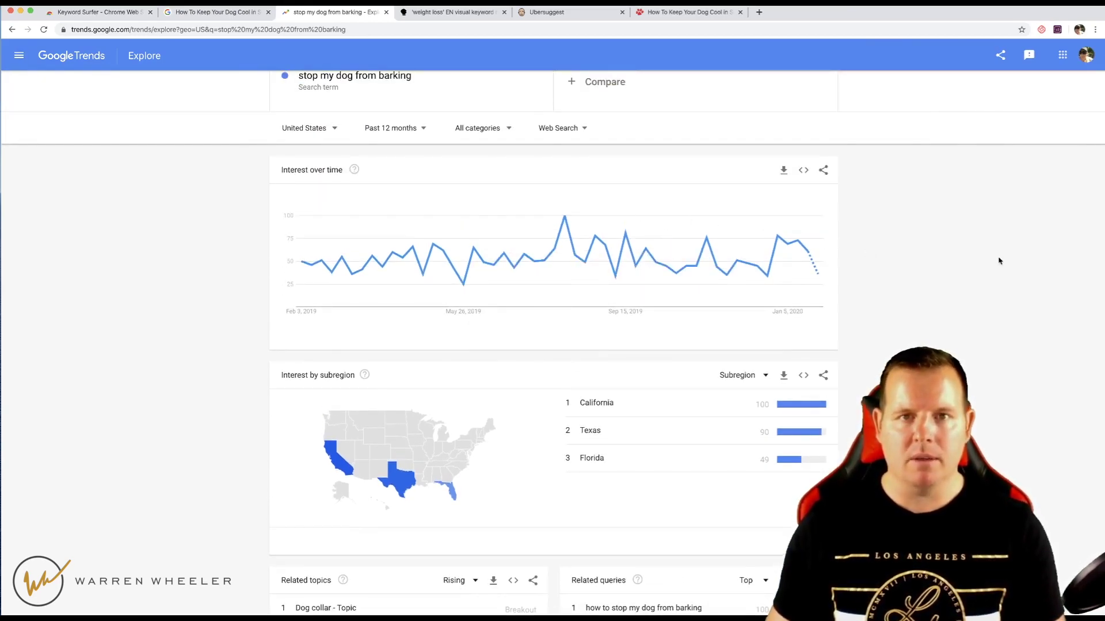
pyautogui.scroll(1, 999, 259)
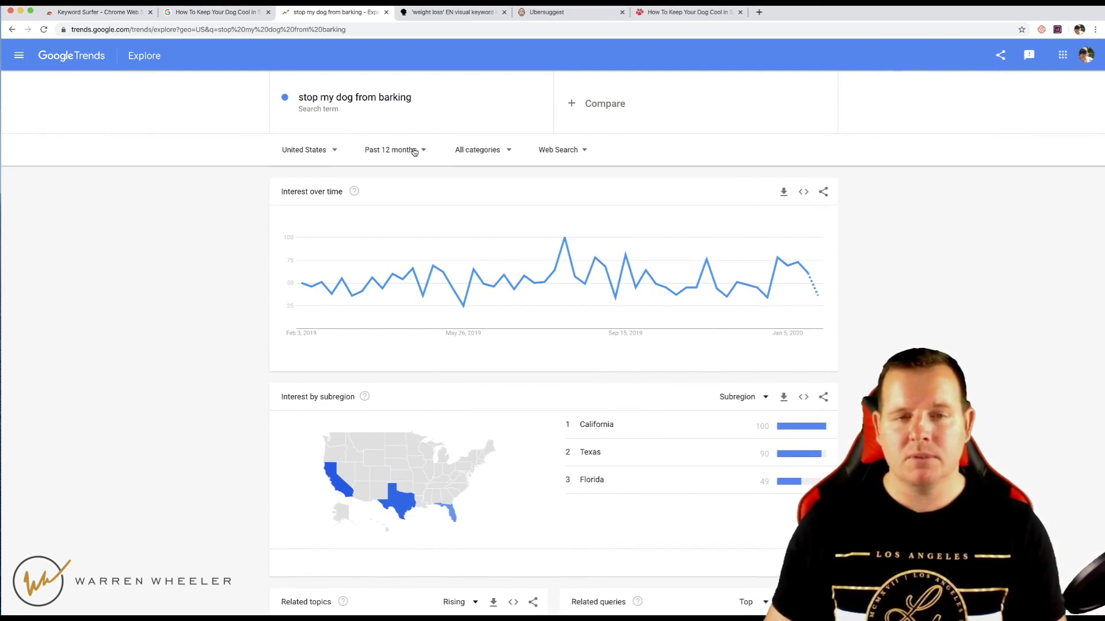
# Step: Set the Google Trends time range to Past 30 days and review the updated report
pyautogui.click(414, 151)
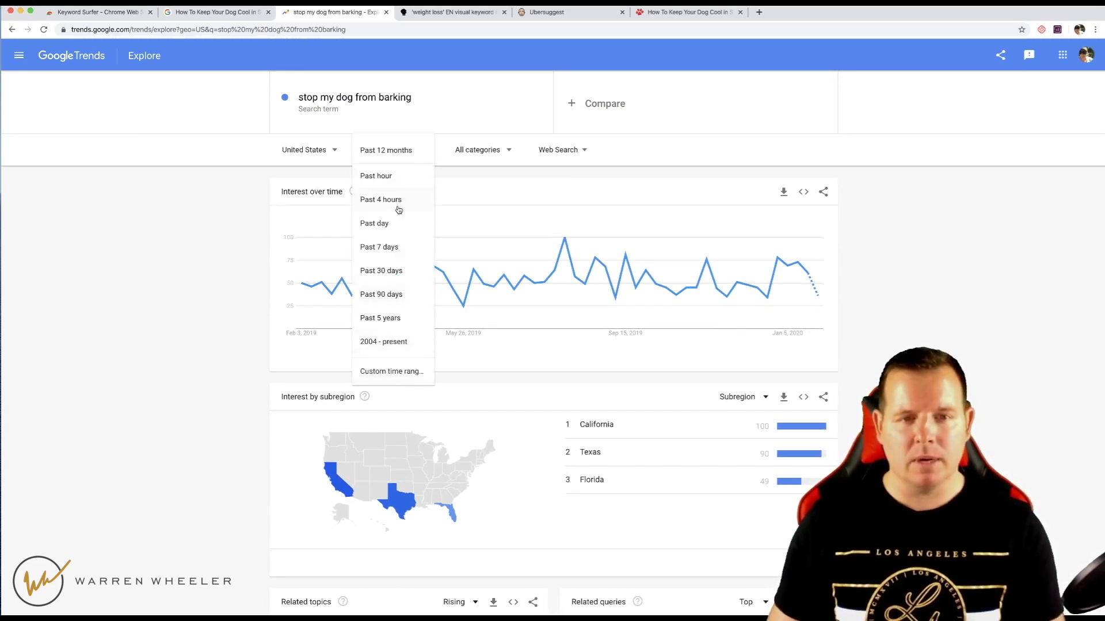
pyautogui.click(394, 271)
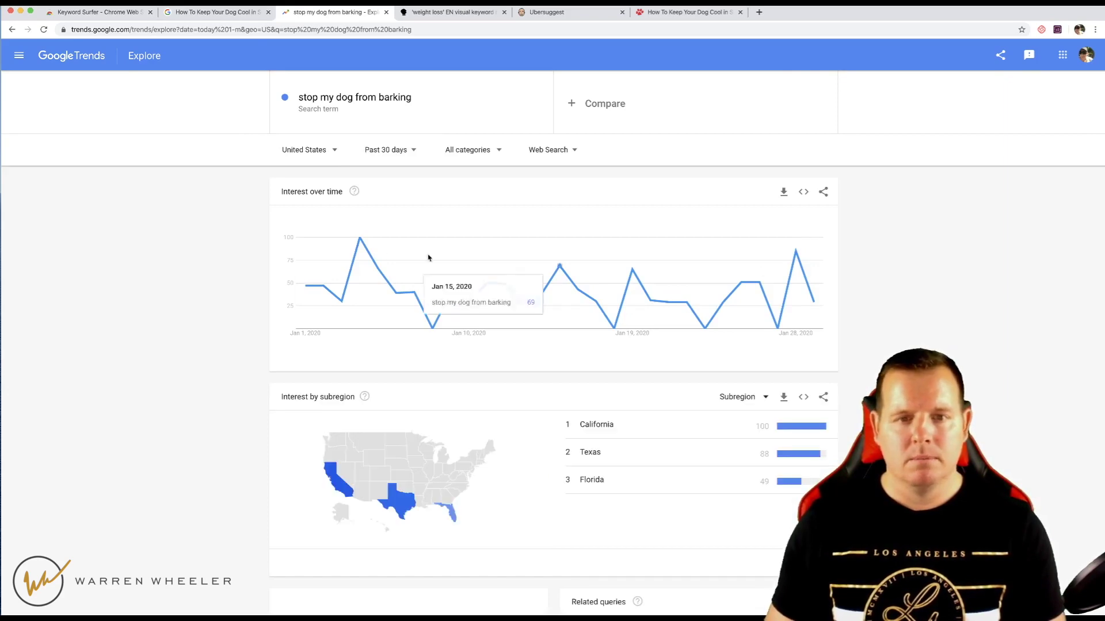
pyautogui.scroll(-3, 710, 221)
pyautogui.scroll(3, 710, 221)
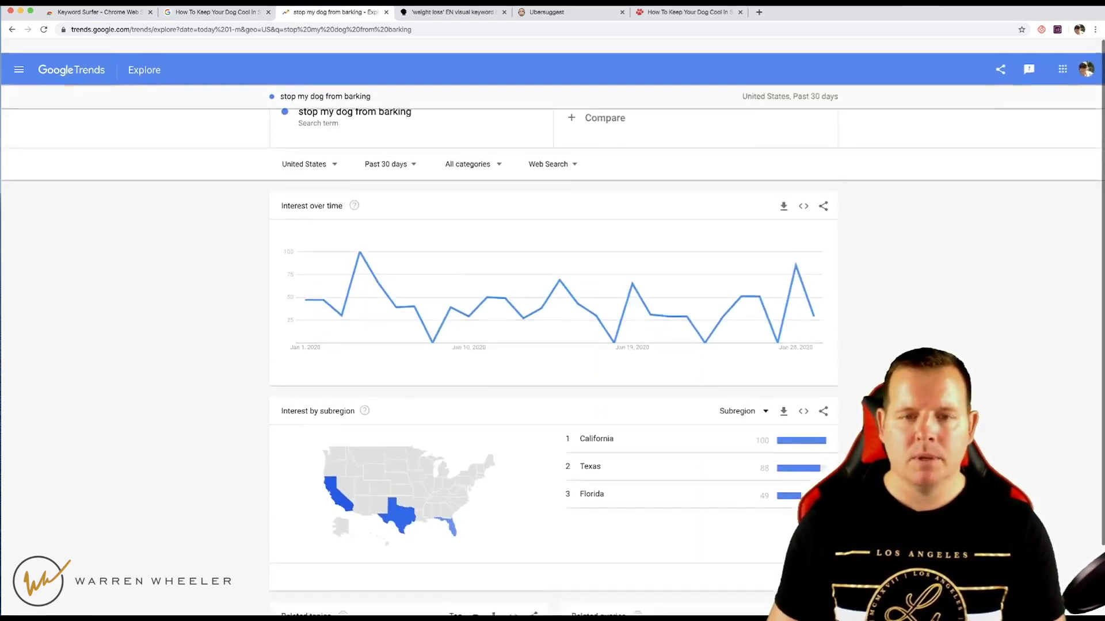
# Step: Switch to the AnswerThePublic weight loss report, skim its question lists, and reload the page
pyautogui.click(452, 12)
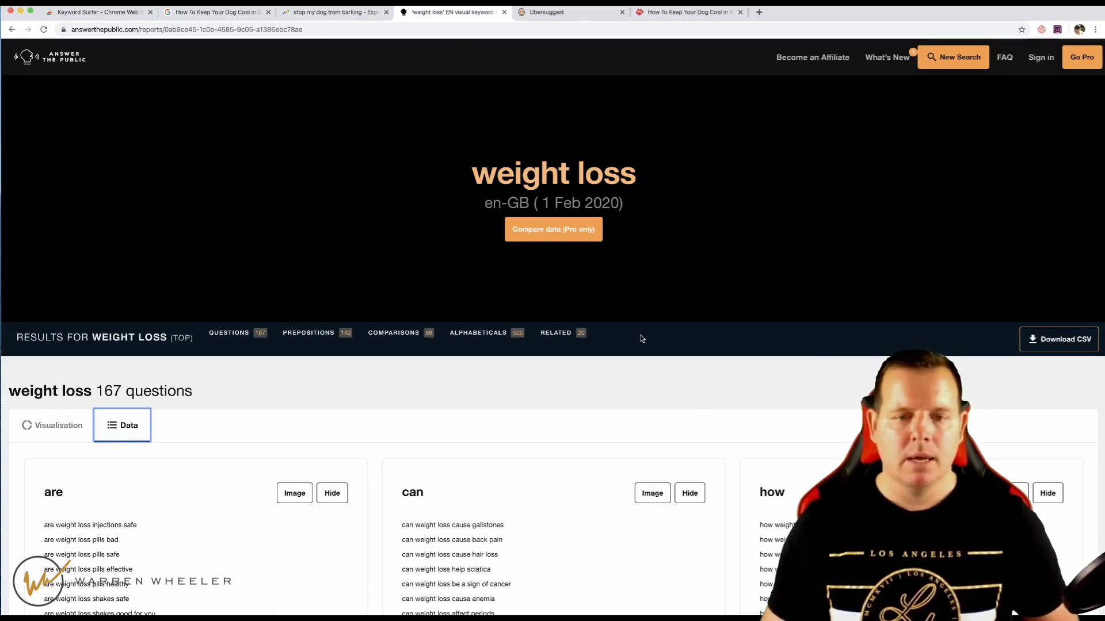
pyautogui.scroll(-5, 642, 339)
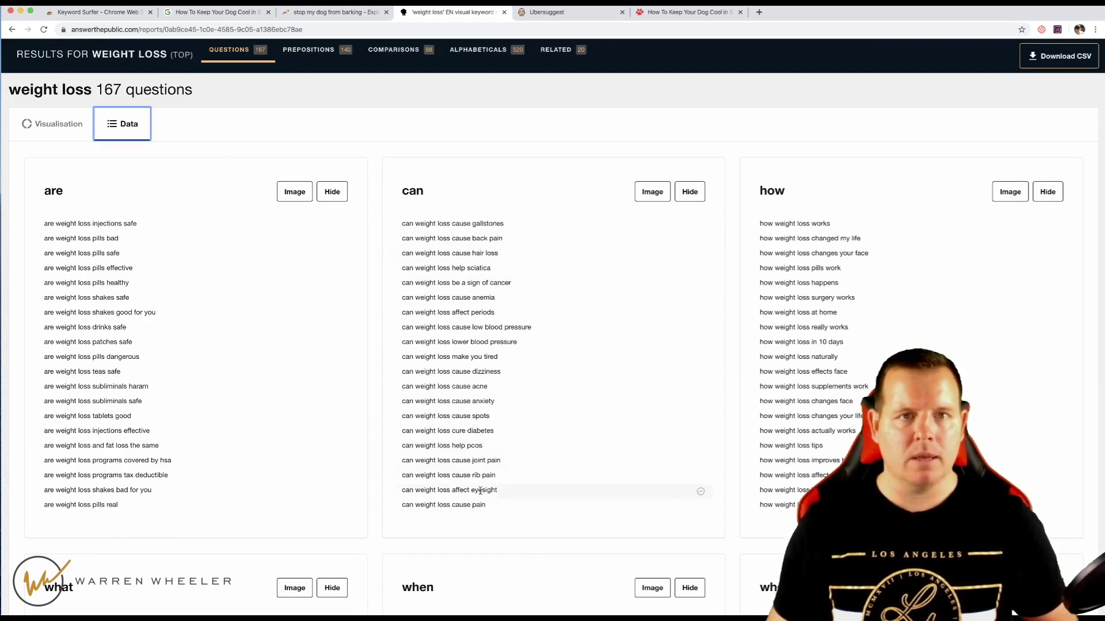
pyautogui.click(42, 30)
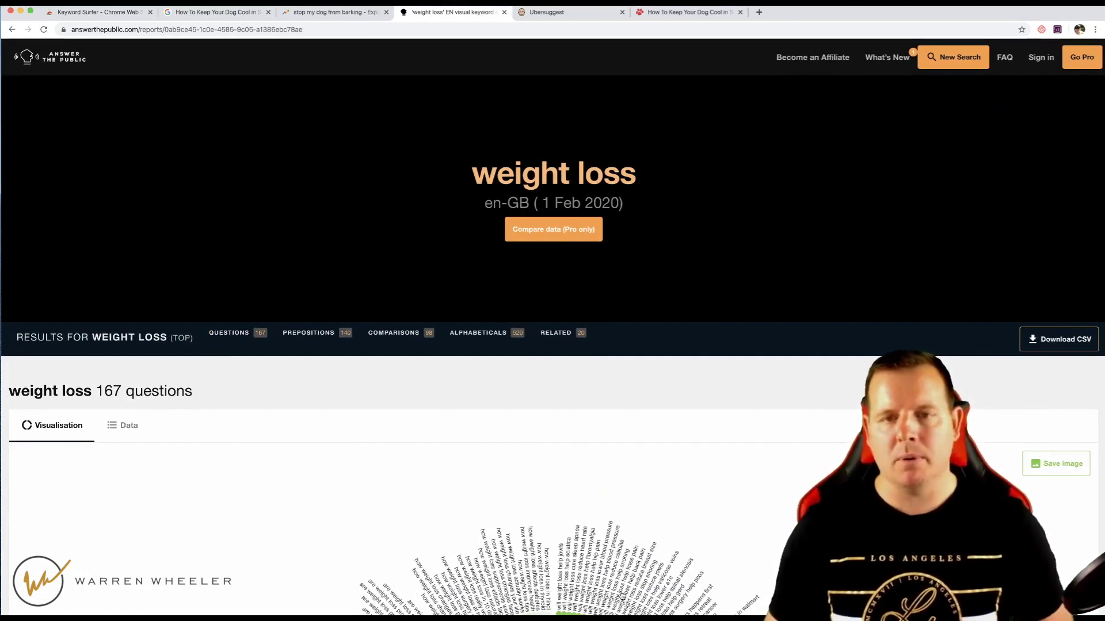
# Step: Copy the keyword "pit bull pups" from the dailypuppy.com list in Ubersuggest and look up its keyword overview
pyautogui.click(561, 15)
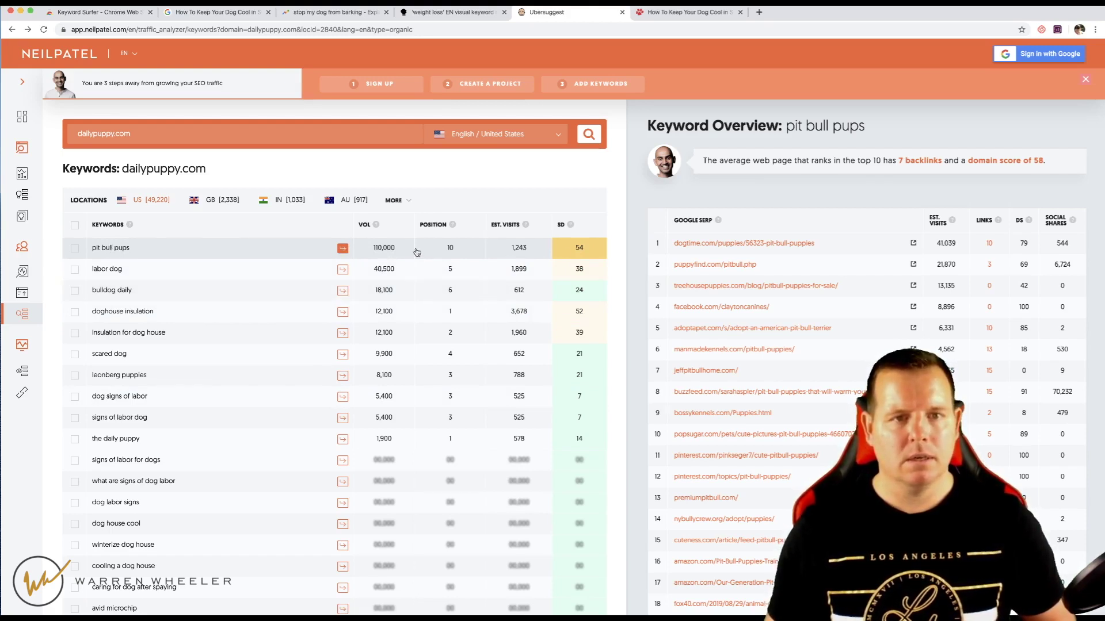
pyautogui.moveTo(139, 248); pyautogui.dragTo(102, 250)
pyautogui.press('super+c')
pyautogui.click(173, 133)
pyautogui.press('super+a')
pyautogui.press('super+v')
pyautogui.press('Return')
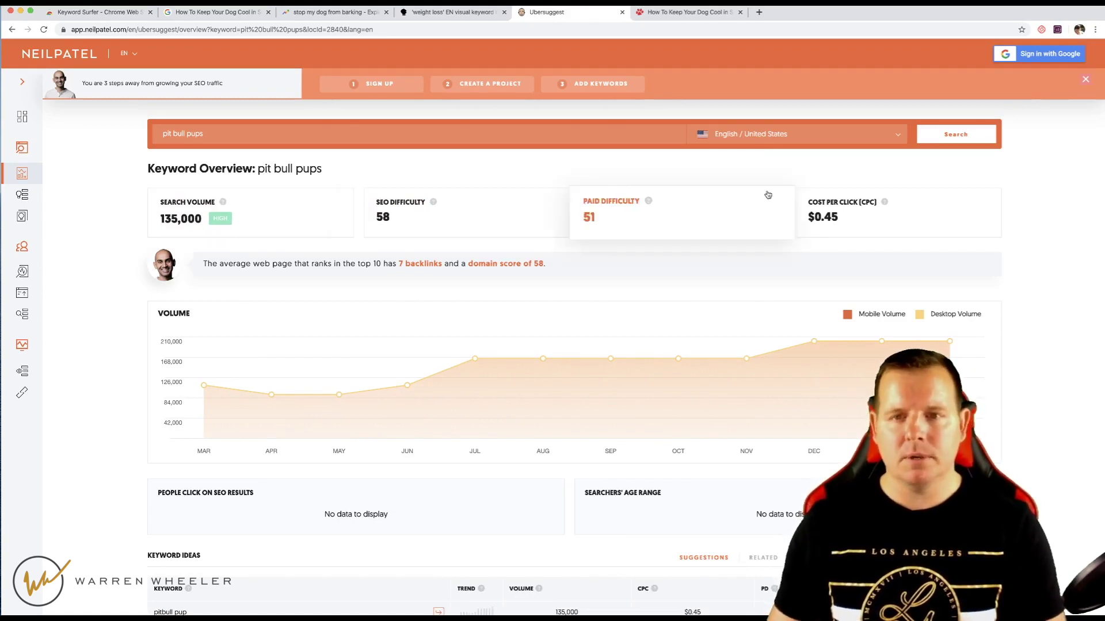
pyautogui.scroll(-1, 594, 285)
pyautogui.scroll(1, 594, 285)
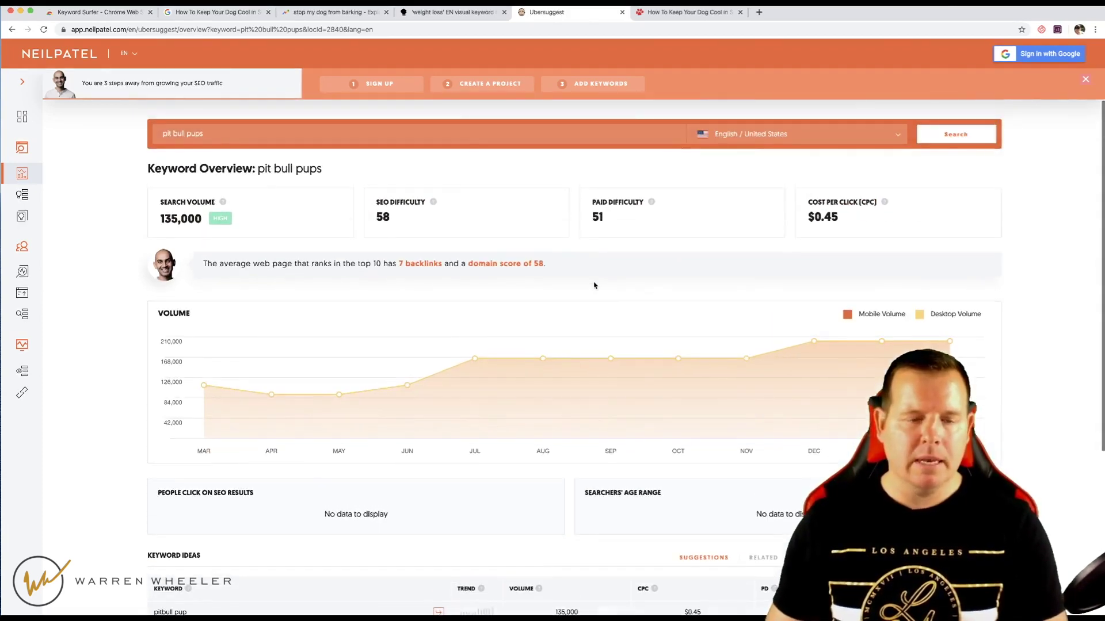